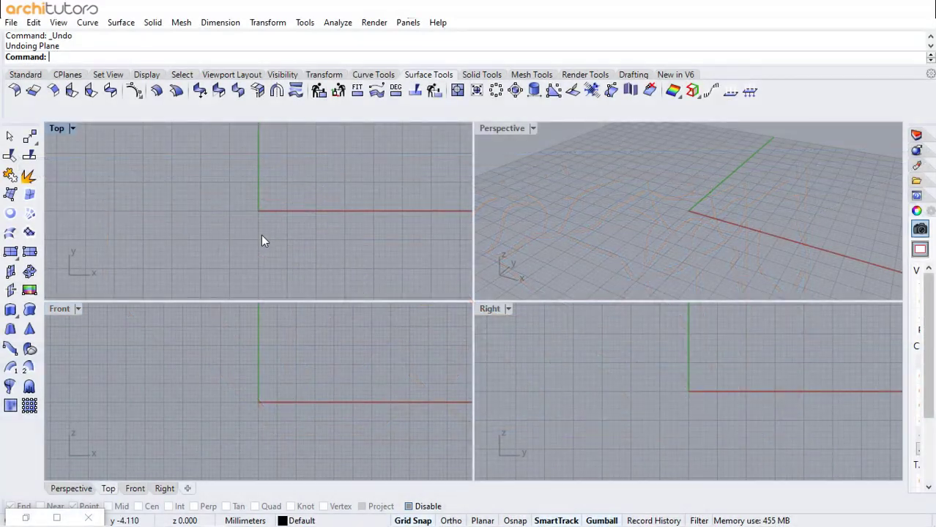
- Create a rectangular plane surface in the Top view from the origin, about 25 mm along the Y axis
{"action": "key", "text": "Return"}
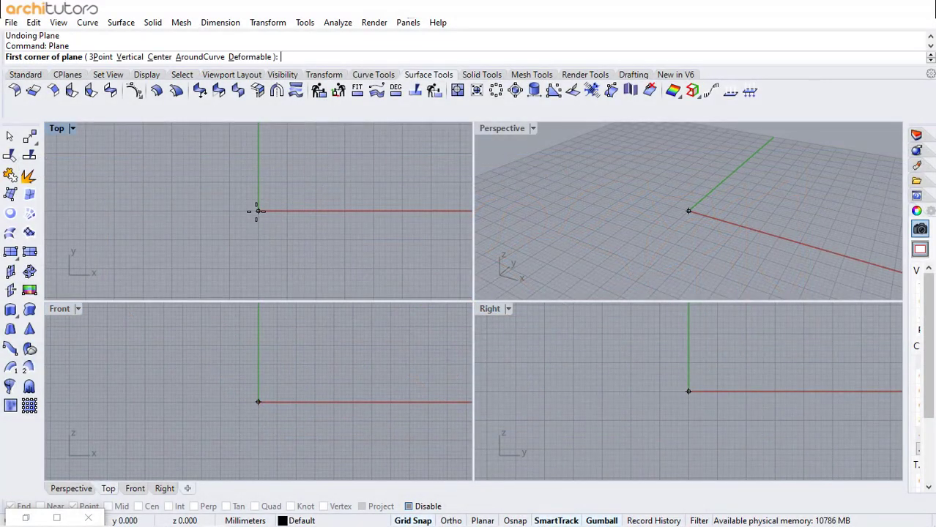
{"action": "left_click", "coordinate": [258, 211]}
{"action": "scroll", "coordinate": [220, 254], "scroll_direction": "down", "scroll_amount": 2}
{"action": "scroll", "coordinate": [220, 254], "scroll_direction": "down", "scroll_amount": 2}
{"action": "scroll", "coordinate": [289, 194], "scroll_direction": "up", "scroll_amount": 1}
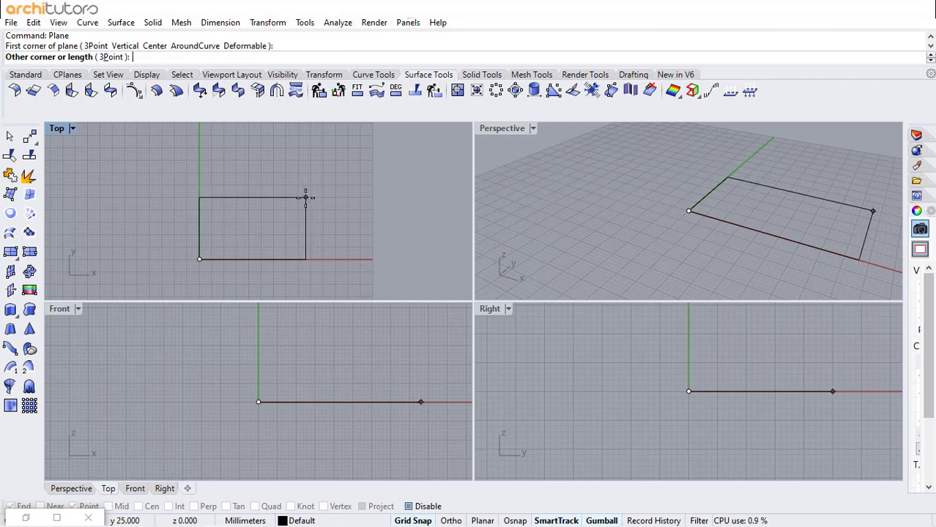
{"action": "left_click", "coordinate": [302, 198]}
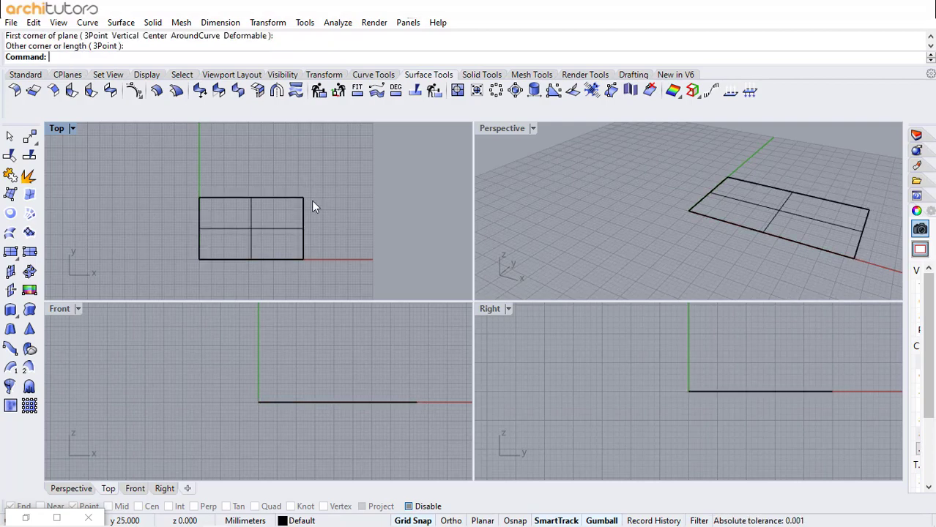
- Maximize the Perspective view and raise the plane surface vertically above the construction grid
{"action": "left_click", "coordinate": [529, 128]}
{"action": "left_click", "coordinate": [535, 129]}
{"action": "left_click", "coordinate": [564, 88]}
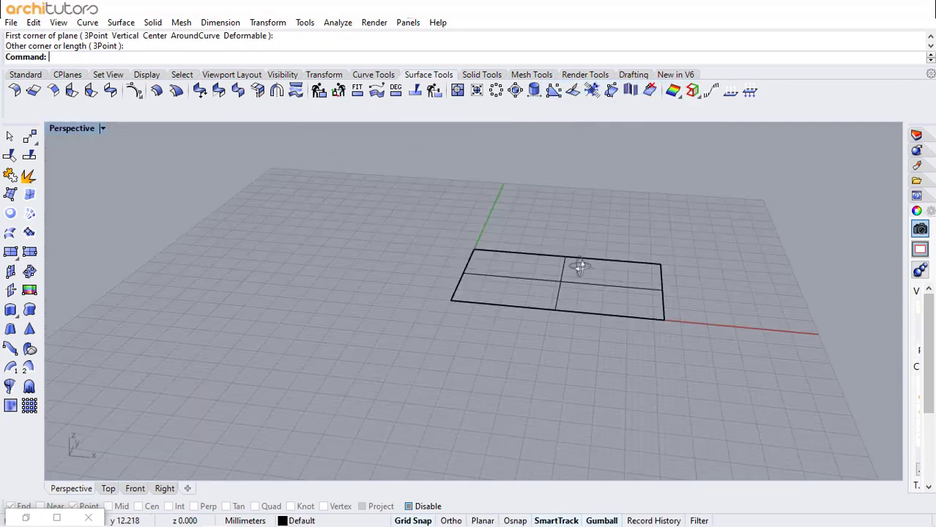
{"action": "right_click_drag", "start_coordinate": [578, 267], "coordinate": [451, 313]}
{"action": "left_click", "coordinate": [438, 295]}
{"action": "scroll", "coordinate": [443, 341], "scroll_direction": "down", "scroll_amount": 4}
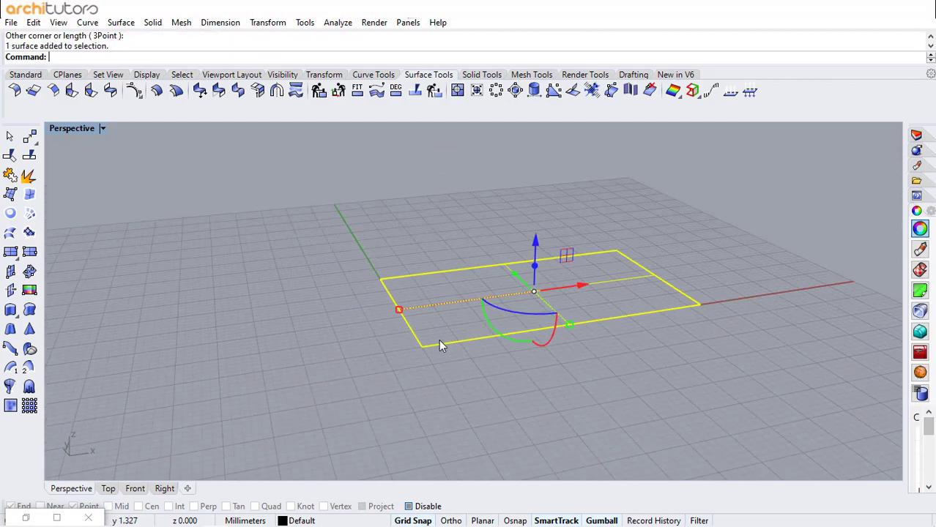
{"action": "left_click_drag", "start_coordinate": [520, 230], "coordinate": [517, 208]}
{"action": "right_click_drag", "start_coordinate": [513, 301], "coordinate": [502, 279]}
{"action": "mouse_move", "coordinate": [469, 308]}
{"action": "right_mouse_down"}
{"action": "mouse_move", "coordinate": [457, 297]}
{"action": "mouse_move", "coordinate": [495, 296]}
{"action": "mouse_move", "coordinate": [476, 315]}
{"action": "mouse_move", "coordinate": [468, 311]}
{"action": "right_mouse_up"}
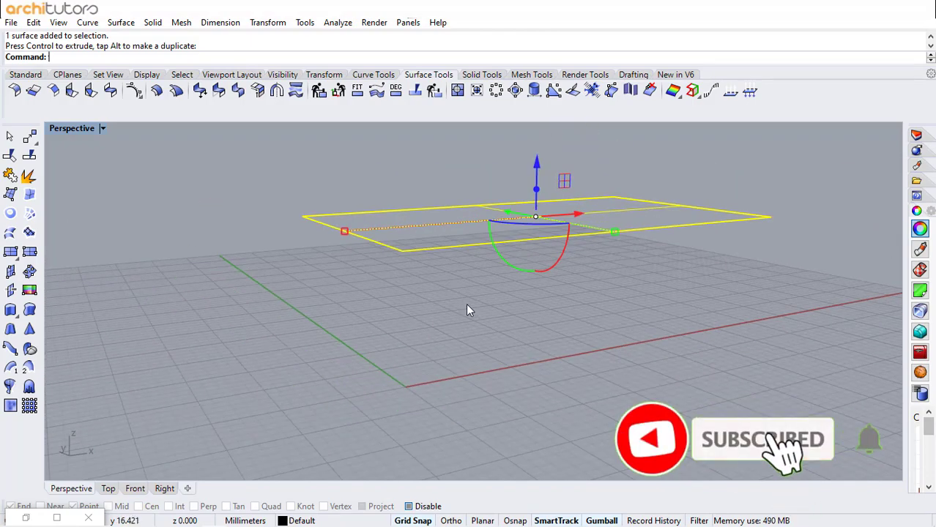
{"action": "left_click", "coordinate": [295, 206]}
- Switch to Grasshopper, add a Surface parameter referencing the raised plane, and narrow the Grasshopper window
{"action": "left_click", "coordinate": [27, 518]}
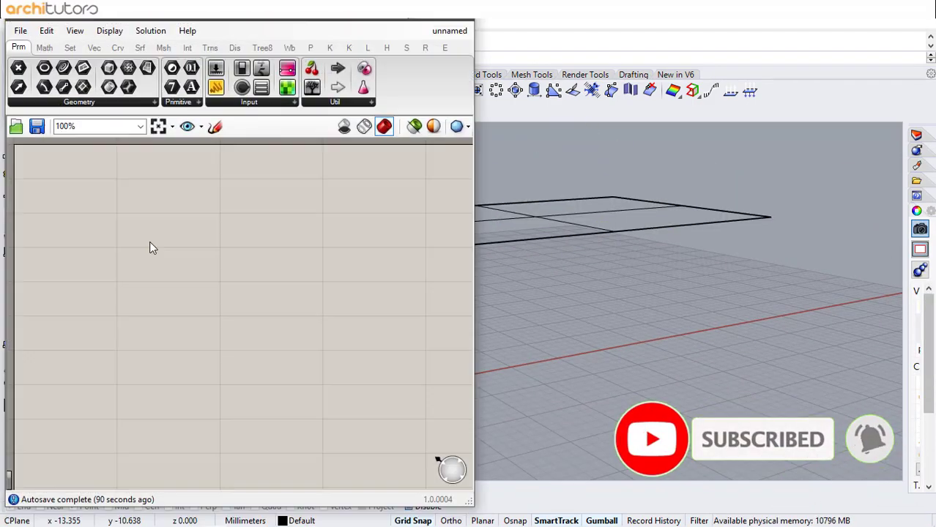
{"action": "double_click", "coordinate": [86, 184]}
{"action": "type", "text": "surface"}
{"action": "left_click", "coordinate": [79, 151]}
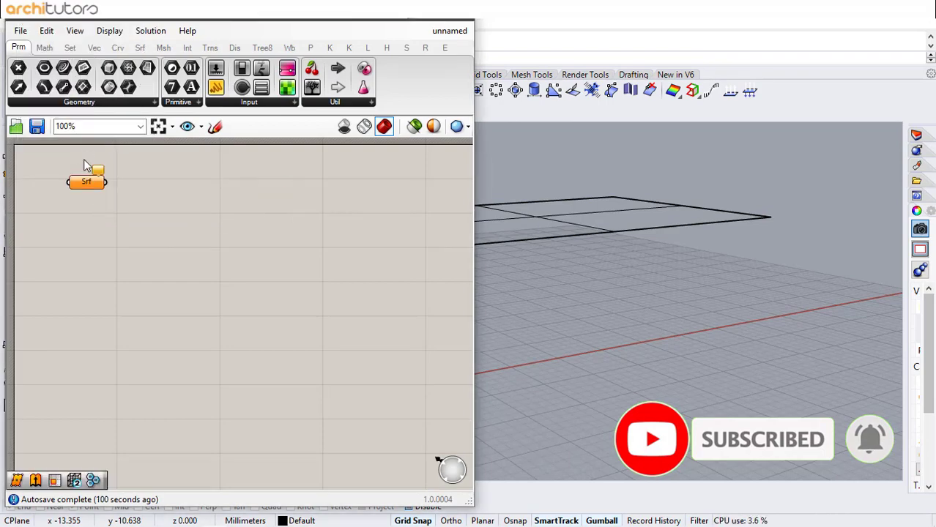
{"action": "right_click", "coordinate": [86, 181]}
{"action": "left_click", "coordinate": [139, 372]}
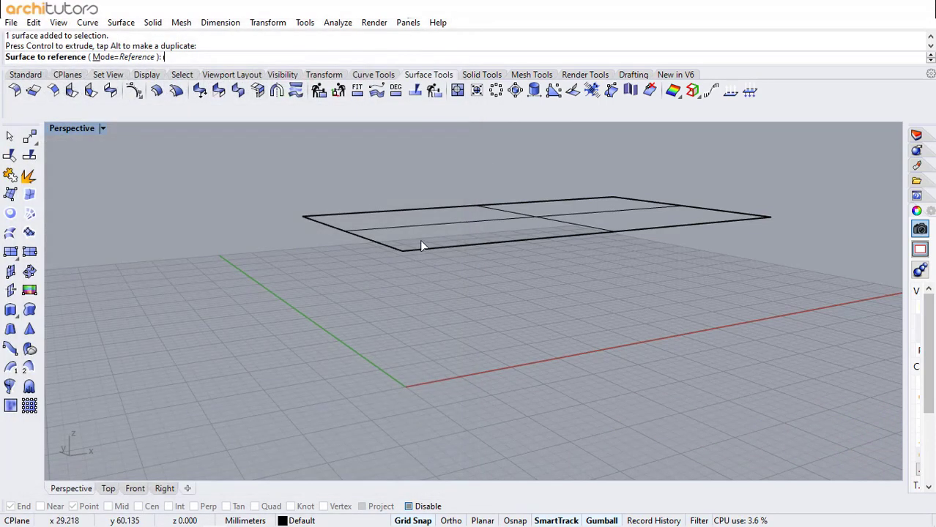
{"action": "left_click", "coordinate": [442, 222]}
{"action": "right_click_drag", "start_coordinate": [802, 229], "coordinate": [597, 234]}
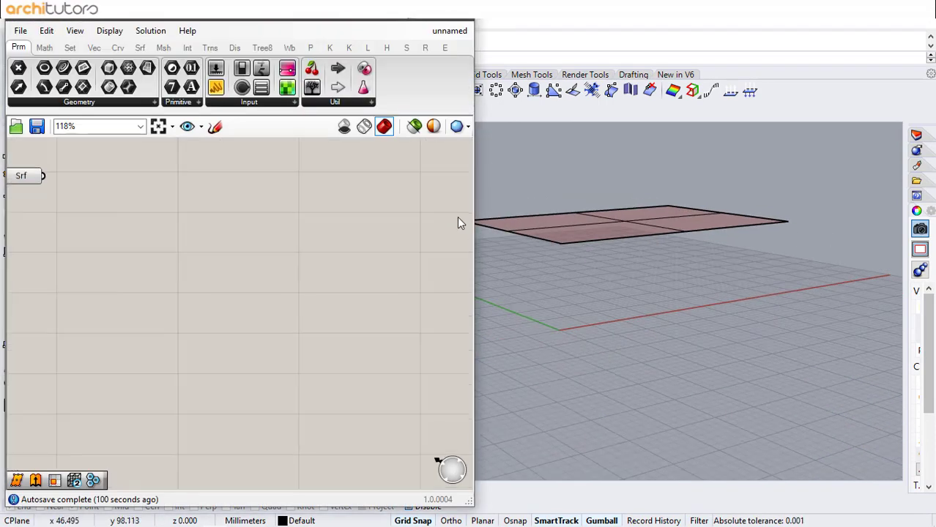
{"action": "left_click_drag", "start_coordinate": [473, 245], "coordinate": [400, 244]}
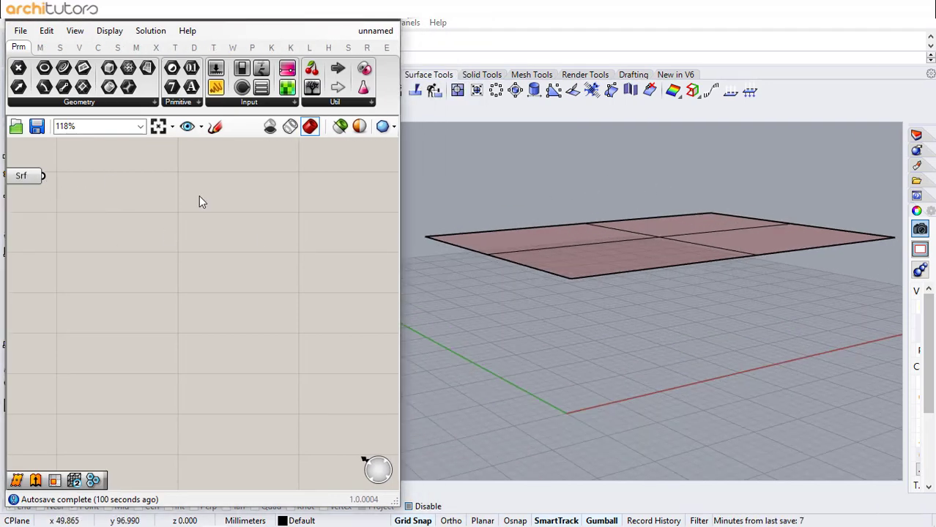
- Add a Populate 2D component and connect the Surface parameter to its Region input
{"action": "scroll", "coordinate": [199, 201], "scroll_direction": "down", "scroll_amount": 1}
{"action": "double_click", "coordinate": [137, 186]}
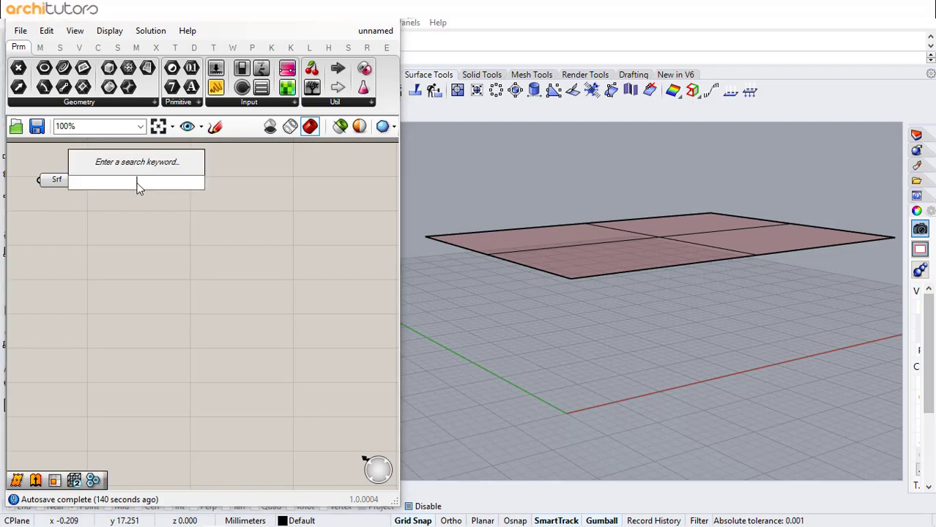
{"action": "type", "text": "po"}
{"action": "left_click", "coordinate": [128, 170]}
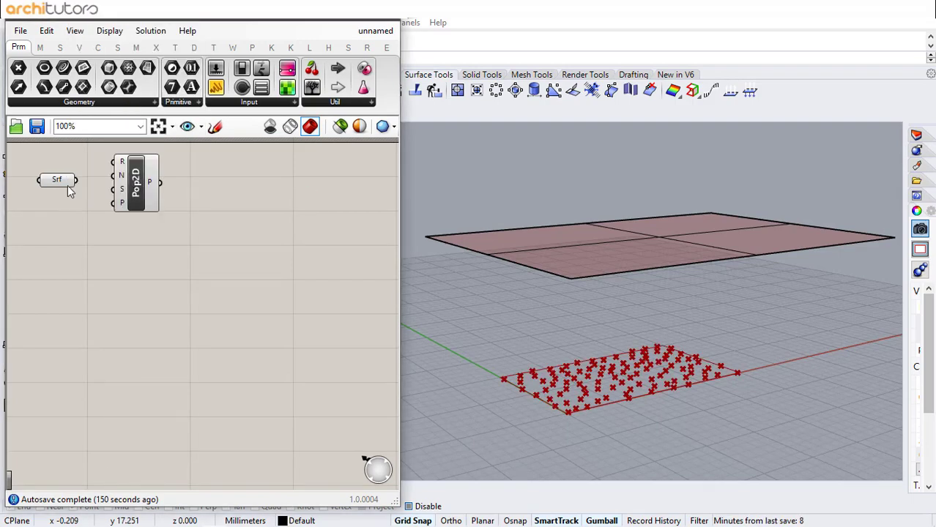
{"action": "left_click_drag", "start_coordinate": [109, 169], "coordinate": [114, 162]}
{"action": "left_click_drag", "start_coordinate": [142, 196], "coordinate": [193, 196]}
{"action": "right_click_drag", "start_coordinate": [612, 204], "coordinate": [714, 209]}
- Add the planar Voronoi component and feed it the populated points
{"action": "double_click", "coordinate": [239, 194]}
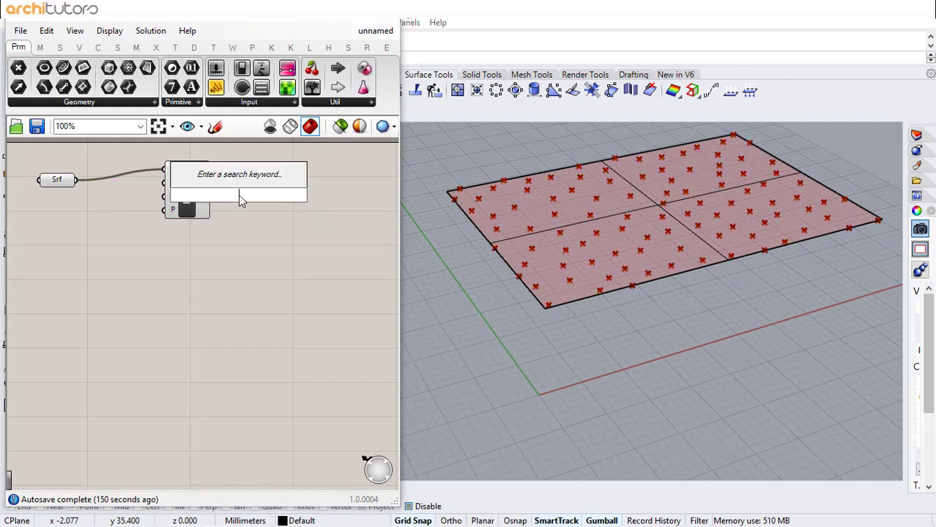
{"action": "type", "text": "voro"}
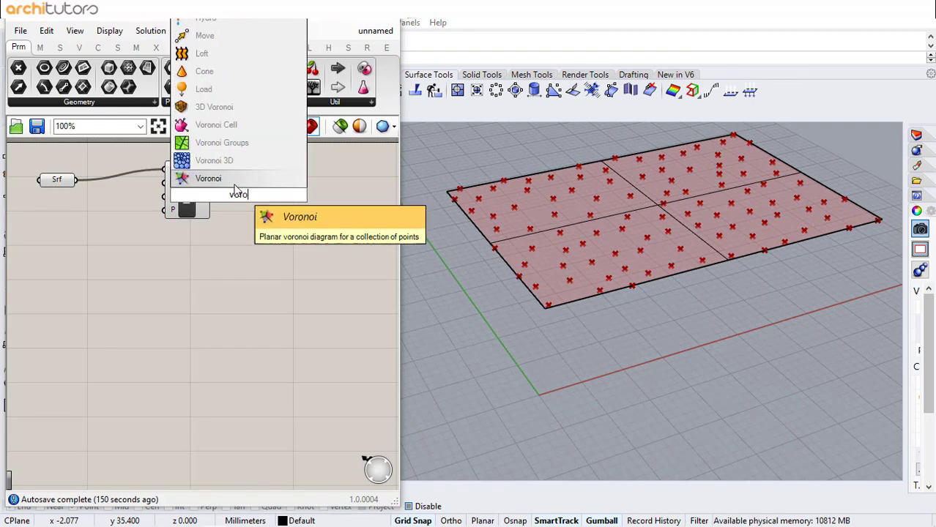
{"action": "left_click", "coordinate": [235, 183]}
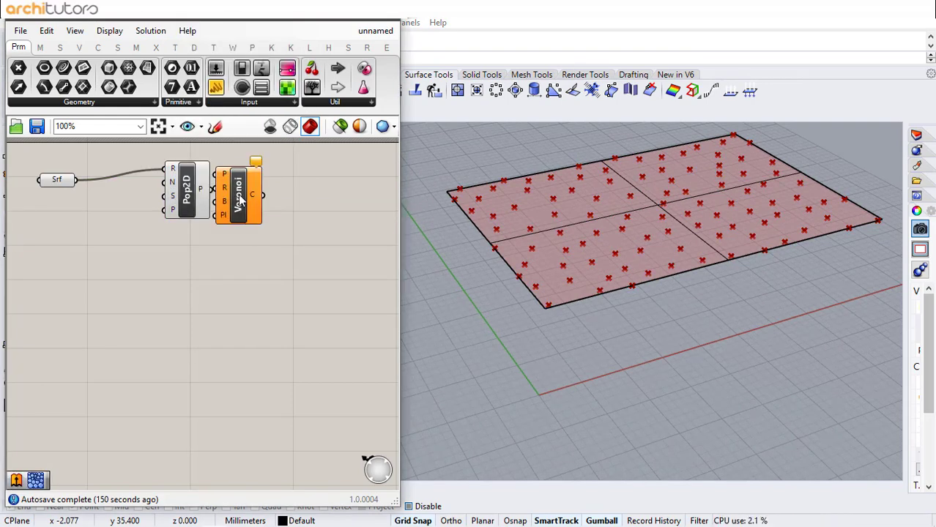
{"action": "left_click", "coordinate": [228, 196]}
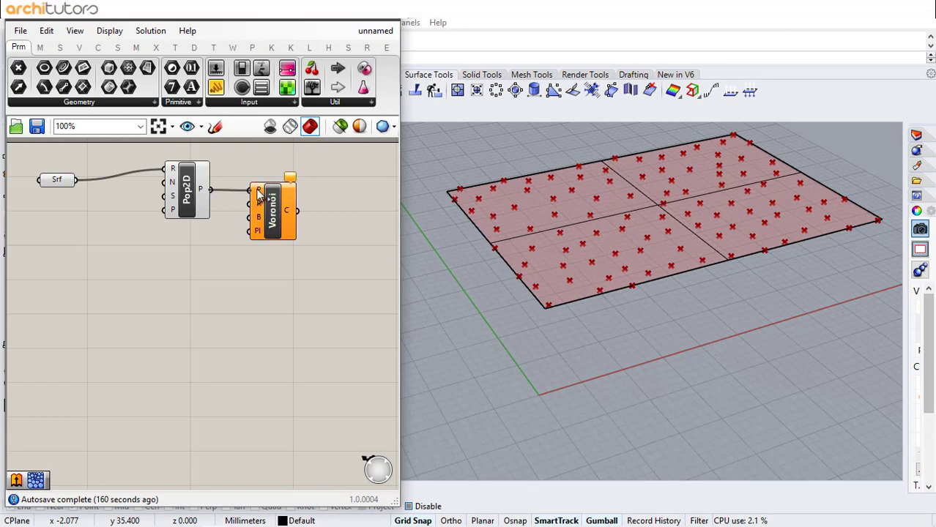
{"action": "left_click_drag", "start_coordinate": [259, 194], "coordinate": [257, 191]}
- Add a number slider set to 16 and connect it to the Count input of Populate 2D
{"action": "left_click_drag", "start_coordinate": [186, 192], "coordinate": [205, 192]}
{"action": "double_click", "coordinate": [104, 205]}
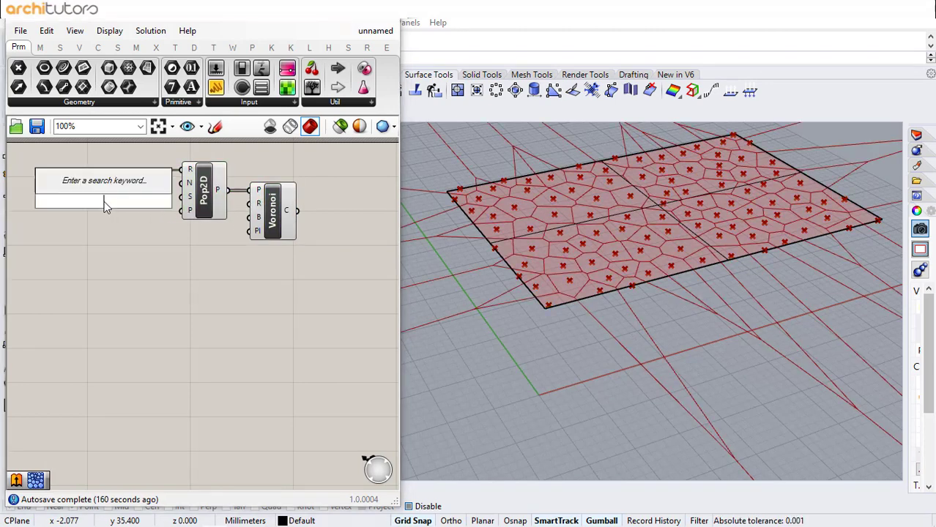
{"action": "type", "text": "16"}
{"action": "key", "text": "Return"}
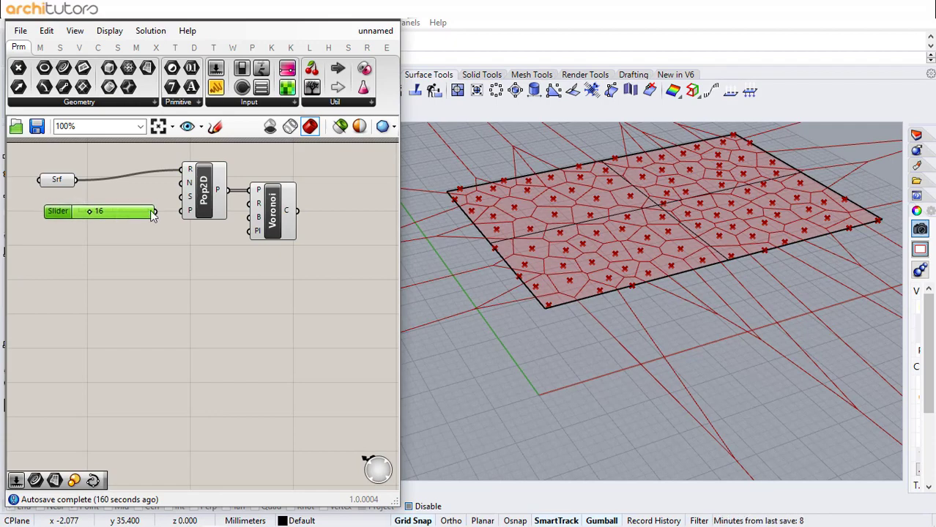
{"action": "left_click_drag", "start_coordinate": [176, 208], "coordinate": [144, 214]}
{"action": "scroll", "coordinate": [159, 218], "scroll_direction": "down", "scroll_amount": 1}
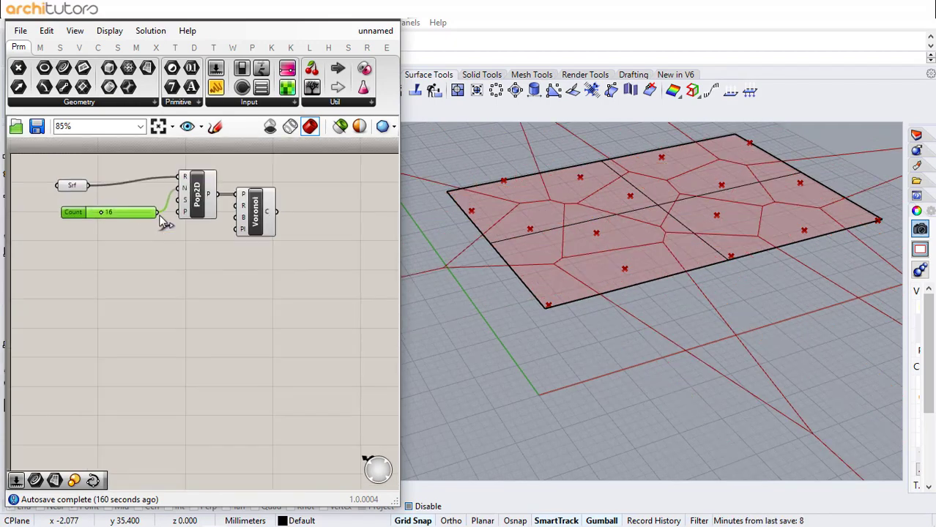
- Shift the Count slider, Populate 2D and Voronoi components away from the Surface parameter to make room
{"action": "left_click_drag", "start_coordinate": [321, 167], "coordinate": [122, 248]}
{"action": "left_click_drag", "start_coordinate": [209, 210], "coordinate": [272, 213]}
{"action": "left_click", "coordinate": [224, 285]}
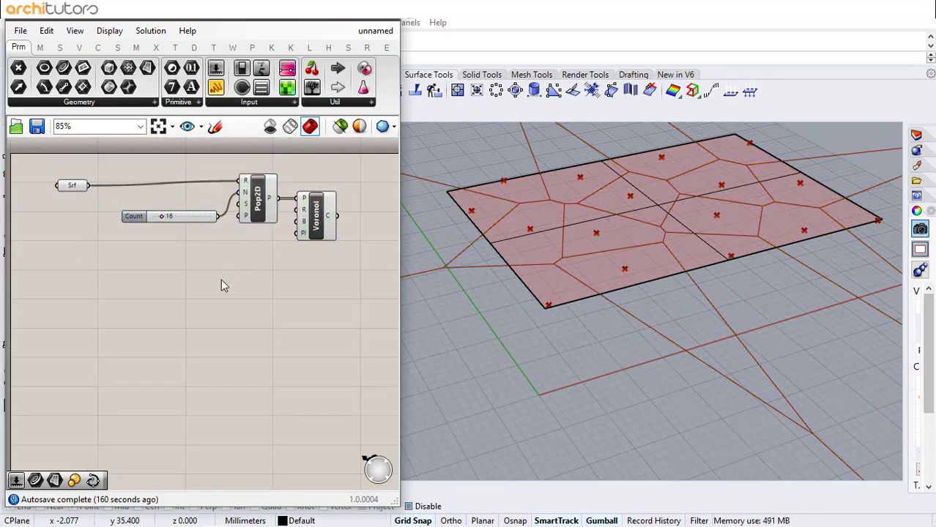
{"action": "right_click_drag", "start_coordinate": [439, 247], "coordinate": [645, 278]}
{"action": "right_click_drag", "start_coordinate": [564, 295], "coordinate": [595, 271]}
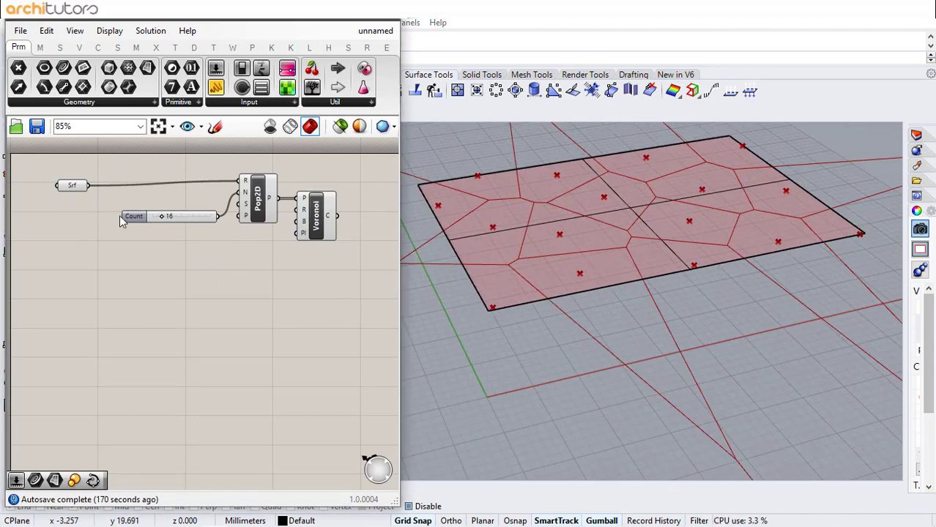
- Add a Brep Wireframe component below the slider and connect the Surface parameter to its Brep input
{"action": "scroll", "coordinate": [119, 215], "scroll_direction": "up", "scroll_amount": 1}
{"action": "double_click", "coordinate": [108, 254]}
{"action": "type", "text": "w"}
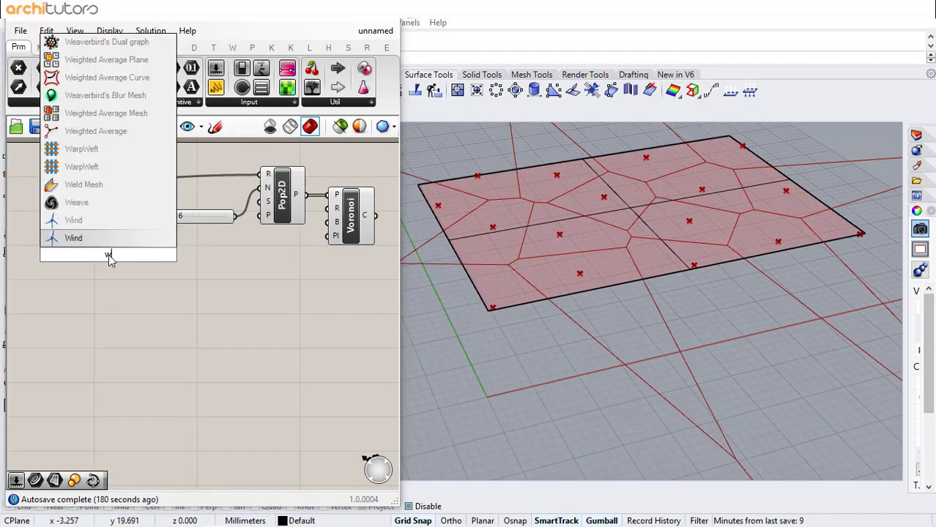
{"action": "type", "text": "ire"}
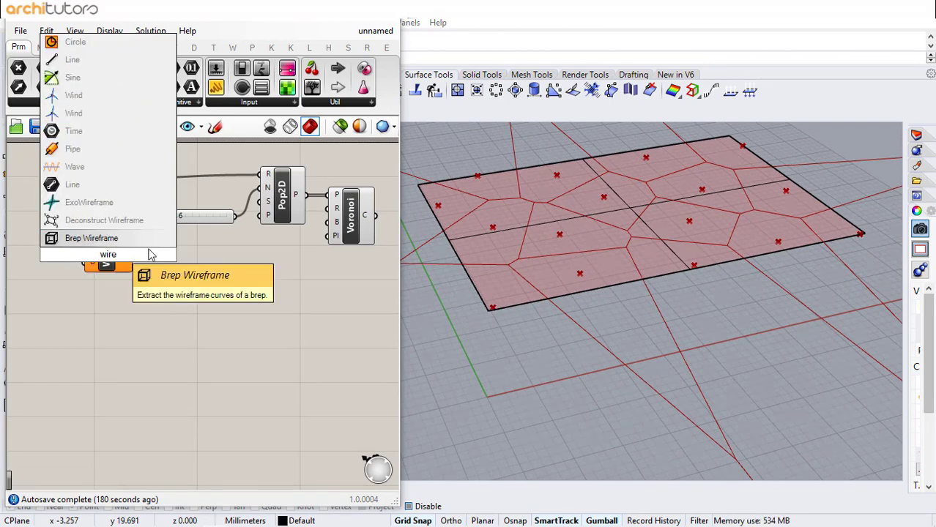
{"action": "key", "text": "Return"}
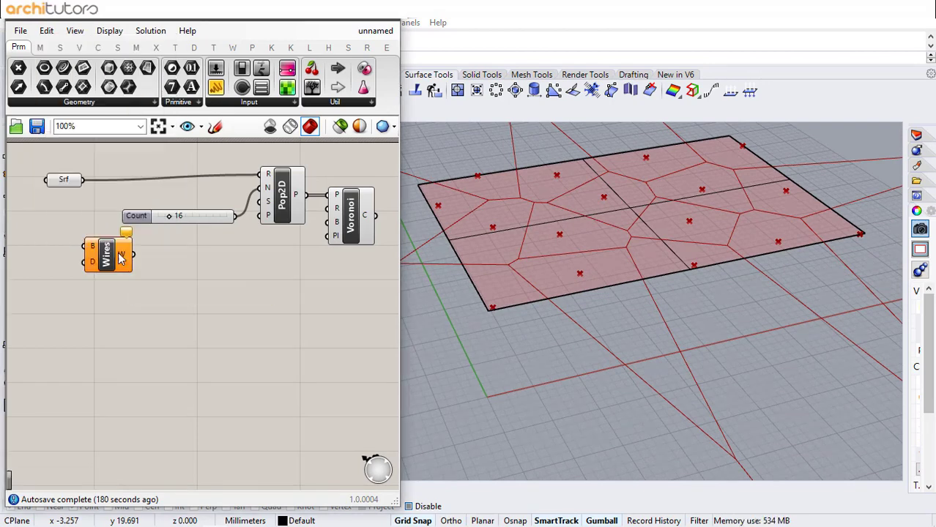
{"action": "left_click_drag", "start_coordinate": [126, 250], "coordinate": [136, 258]}
{"action": "left_click", "coordinate": [191, 284]}
- Add a Join Curves component and connect the wireframe curves to it
{"action": "double_click", "coordinate": [197, 281]}
{"action": "type", "text": "join"}
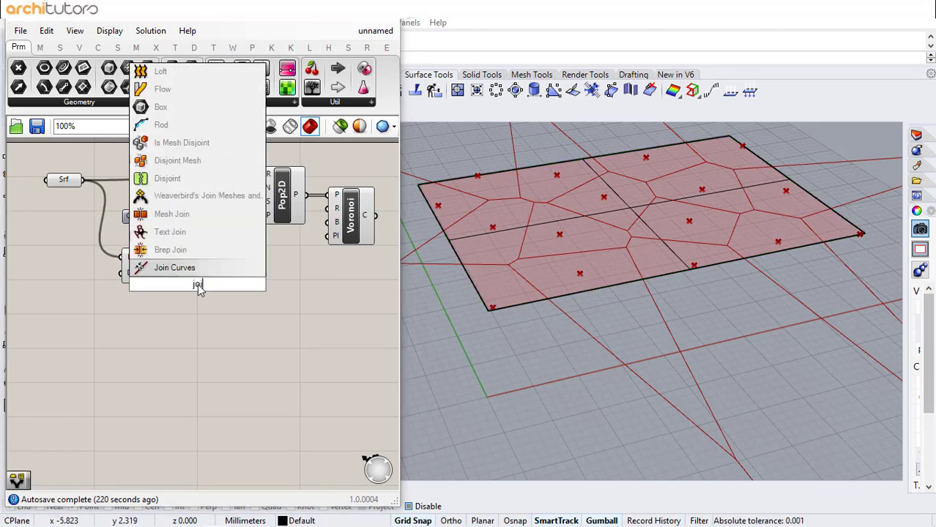
{"action": "key", "text": "Return"}
{"action": "left_click_drag", "start_coordinate": [196, 289], "coordinate": [222, 292]}
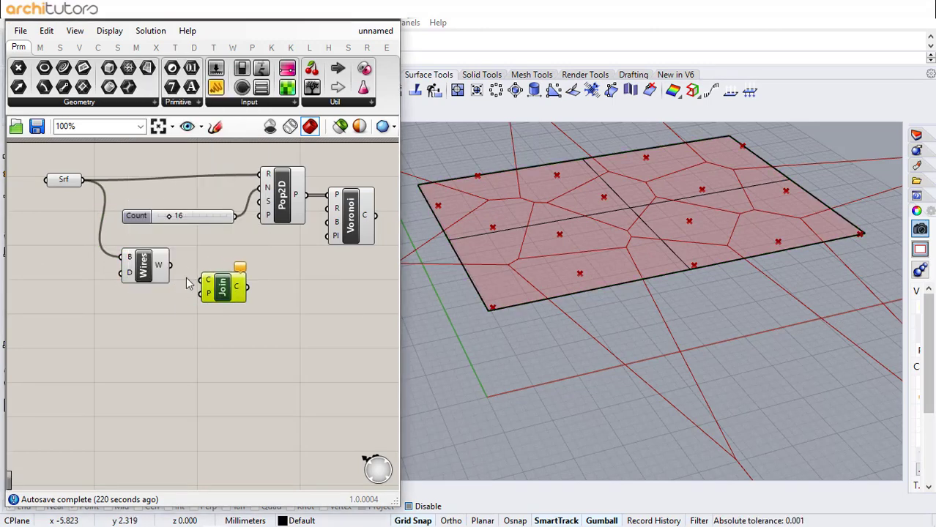
{"action": "left_click_drag", "start_coordinate": [169, 265], "coordinate": [202, 279]}
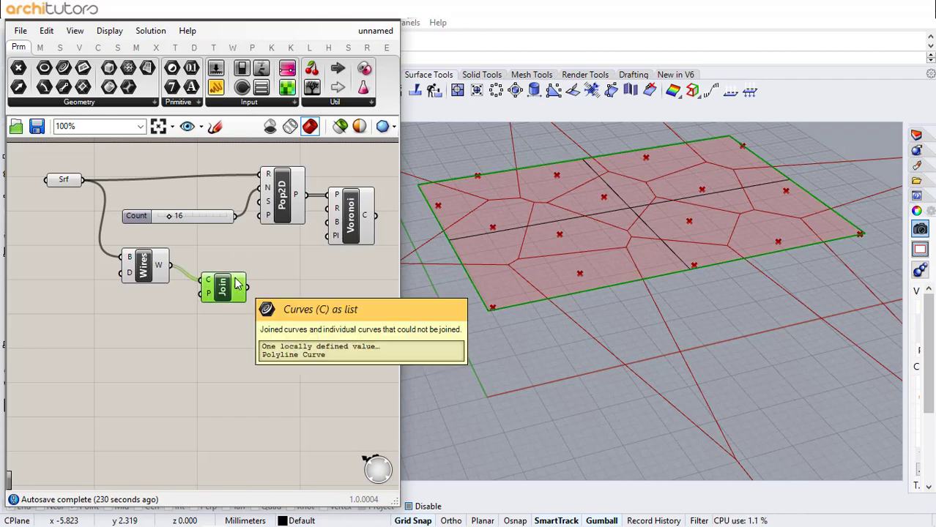
- Connect the joined curve to Voronoi's Boundary input and the Surface parameter to its Plane input, repositioning both components
{"action": "left_click", "coordinate": [275, 313]}
{"action": "left_click_drag", "start_coordinate": [350, 236], "coordinate": [348, 289]}
{"action": "left_click", "coordinate": [279, 331]}
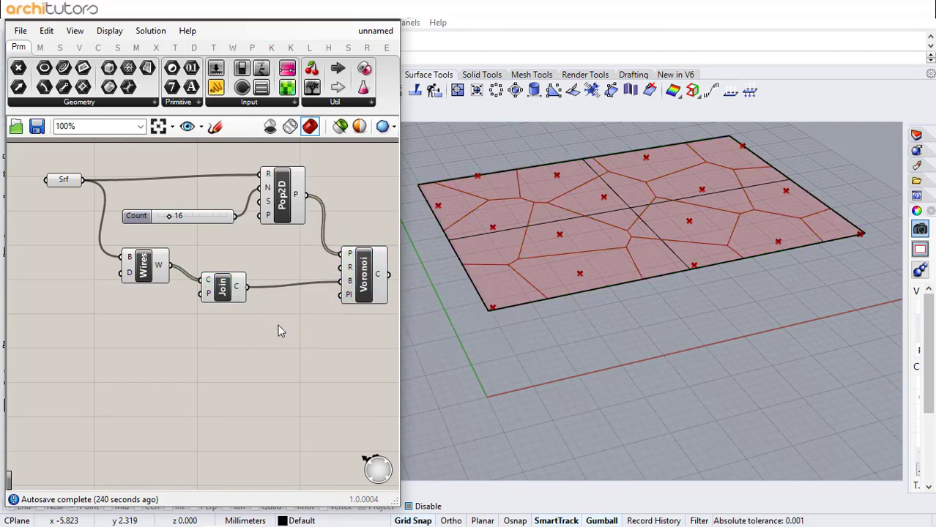
{"action": "left_click_drag", "start_coordinate": [84, 183], "coordinate": [339, 295]}
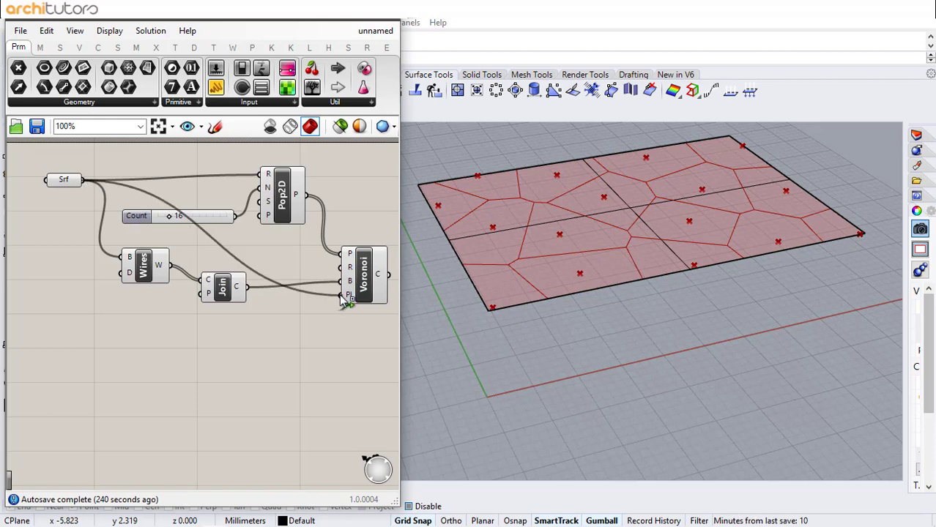
{"action": "left_click_drag", "start_coordinate": [64, 185], "coordinate": [48, 209]}
{"action": "left_click", "coordinate": [262, 293]}
{"action": "left_click", "coordinate": [380, 287]}
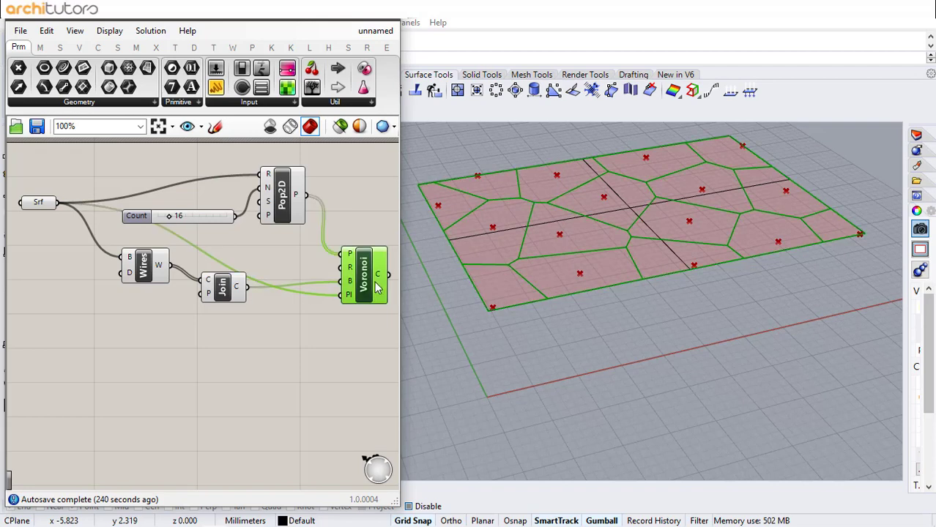
{"action": "left_click", "coordinate": [323, 331]}
- Add a Scale component with the Voronoi cells as geometry and the populated points as scaling centers
{"action": "right_click_drag", "start_coordinate": [323, 331], "coordinate": [141, 323]}
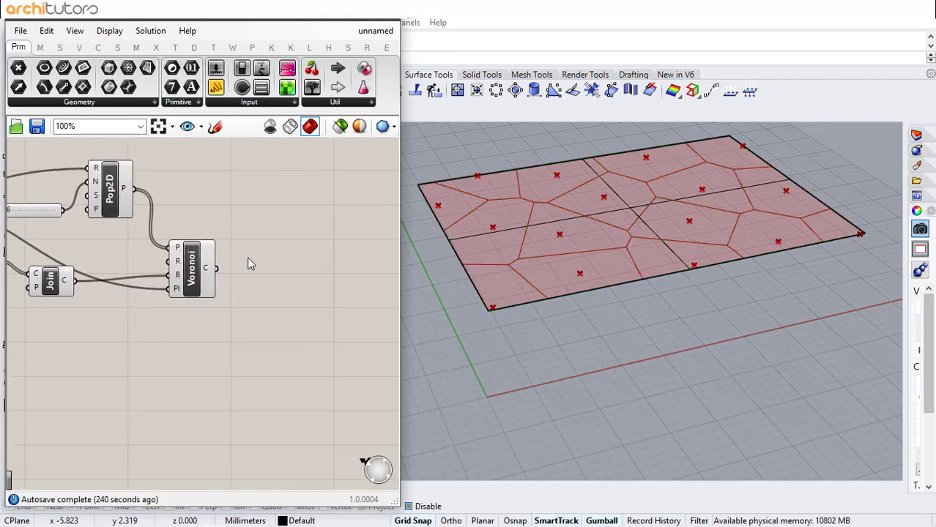
{"action": "right_click_drag", "start_coordinate": [247, 263], "coordinate": [200, 272]}
{"action": "left_click", "coordinate": [145, 276]}
{"action": "left_click", "coordinate": [206, 189]}
{"action": "double_click", "coordinate": [189, 187]}
{"action": "type", "text": "sc"}
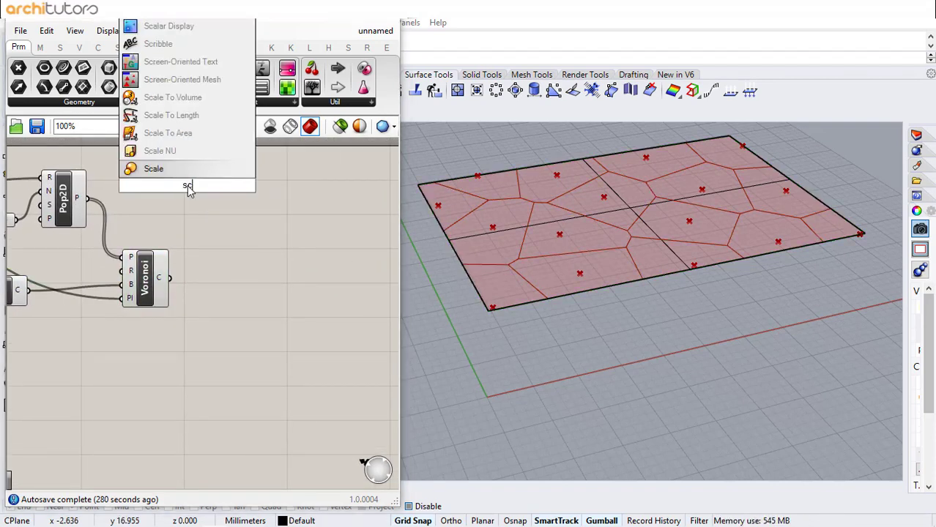
{"action": "type", "text": "a"}
{"action": "left_click", "coordinate": [190, 172]}
{"action": "left_click_drag", "start_coordinate": [188, 189], "coordinate": [283, 197]}
{"action": "left_click", "coordinate": [211, 240]}
{"action": "left_click", "coordinate": [222, 203]}
{"action": "left_click", "coordinate": [92, 205]}
- Add a number slider set to 0.92 and connect it to the Scale component's Factor input
{"action": "left_click", "coordinate": [237, 236]}
{"action": "double_click", "coordinate": [237, 242]}
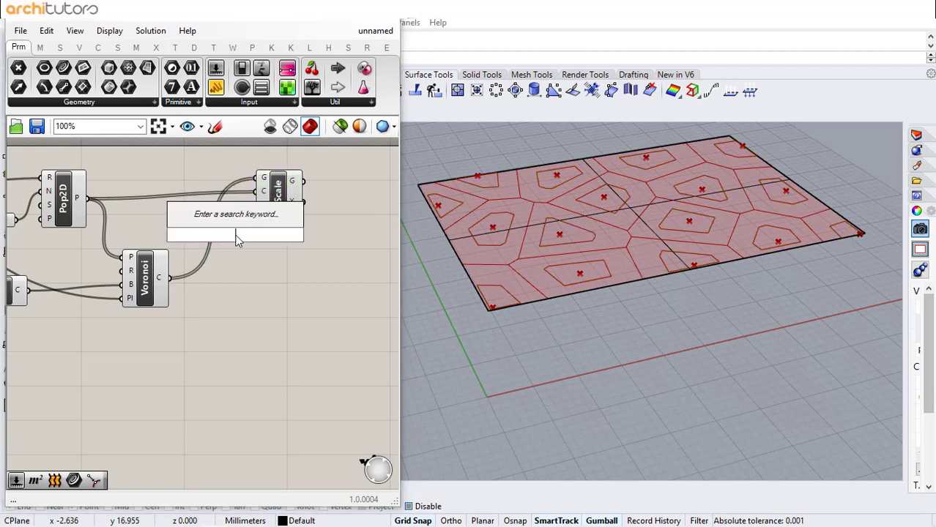
{"action": "type", "text": "90"}
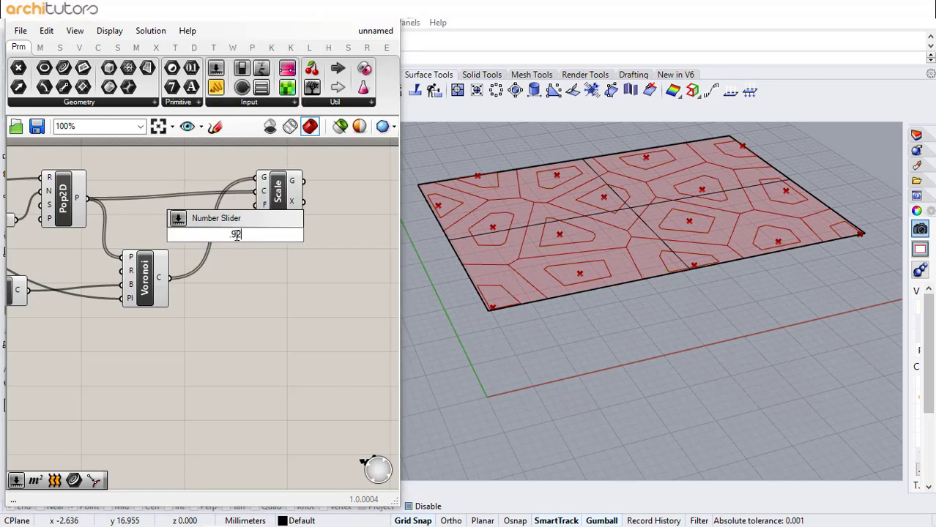
{"action": "key", "text": "Return"}
{"action": "left_click_drag", "start_coordinate": [242, 239], "coordinate": [208, 233]}
{"action": "left_click_drag", "start_coordinate": [254, 210], "coordinate": [255, 207]}
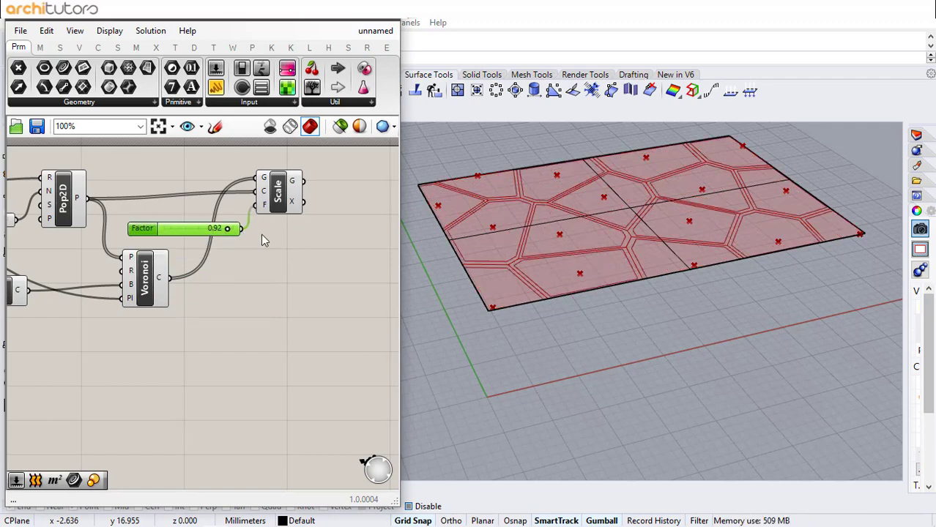
{"action": "left_click", "coordinate": [261, 235]}
- Add a Surface Split component beside Scale with the scaled cells as its cutting curves
{"action": "right_click_drag", "start_coordinate": [573, 257], "coordinate": [573, 264]}
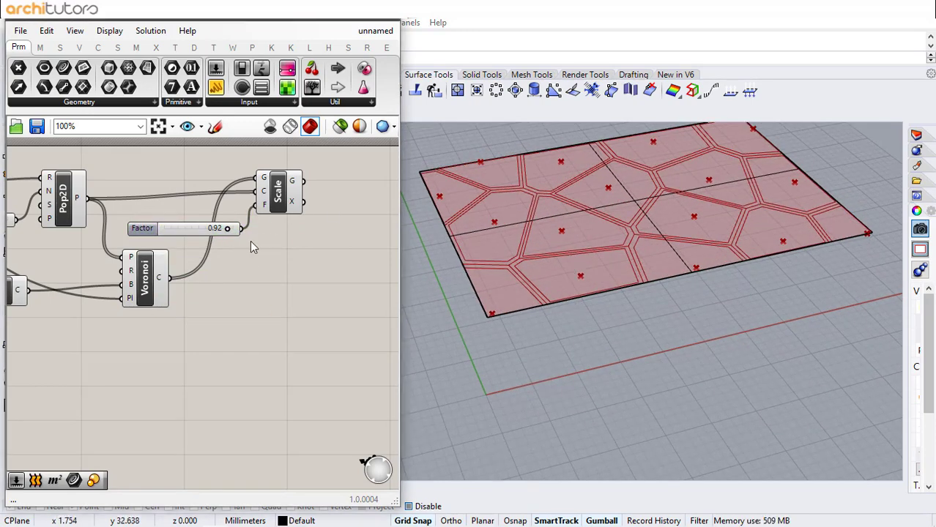
{"action": "scroll", "coordinate": [278, 235], "scroll_direction": "down", "scroll_amount": 1}
{"action": "right_click_drag", "start_coordinate": [280, 236], "coordinate": [225, 258]}
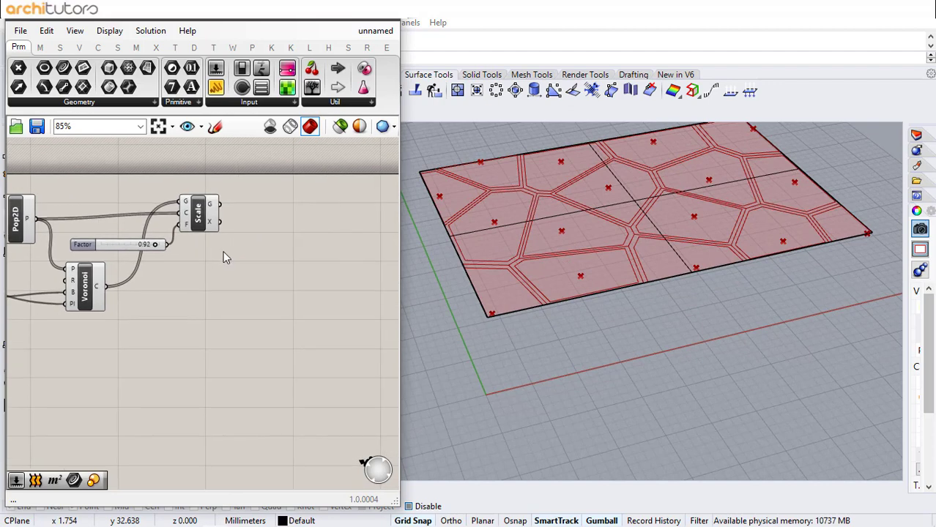
{"action": "double_click", "coordinate": [245, 189]}
{"action": "type", "text": "surfa"}
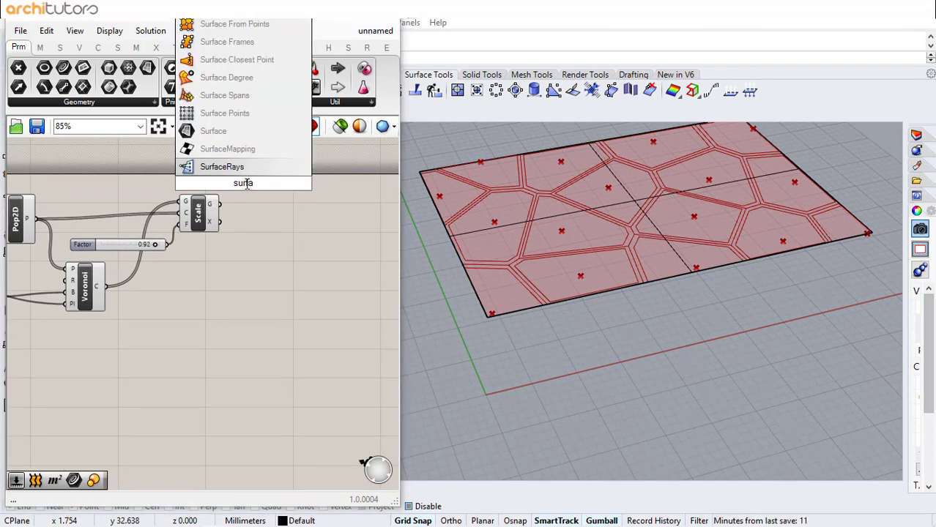
{"action": "type", "text": "ce"}
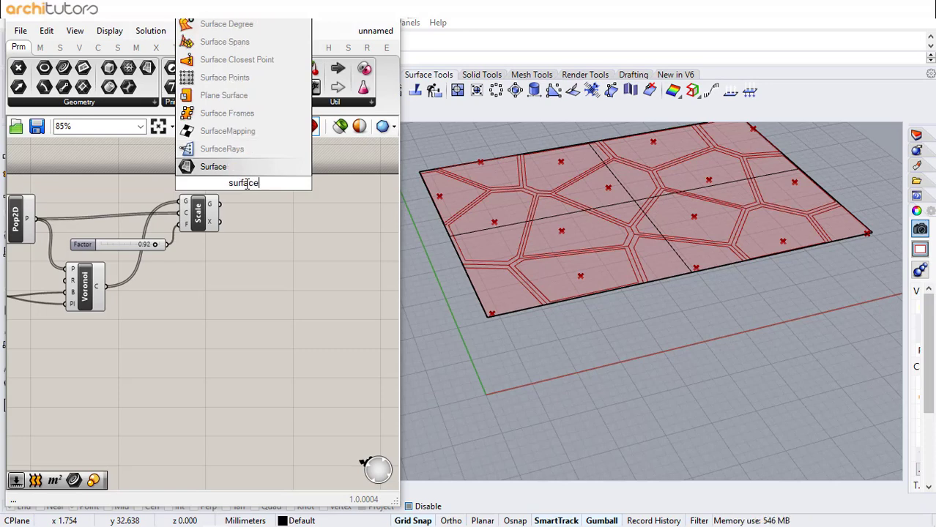
{"action": "type", "text": " s"}
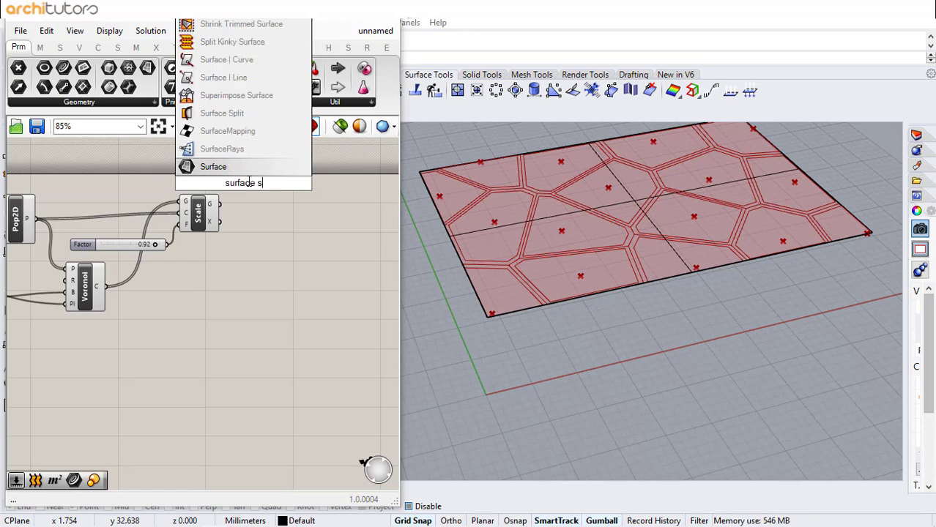
{"action": "left_click", "coordinate": [254, 118]}
{"action": "scroll", "coordinate": [220, 207], "scroll_direction": "up", "scroll_amount": 1}
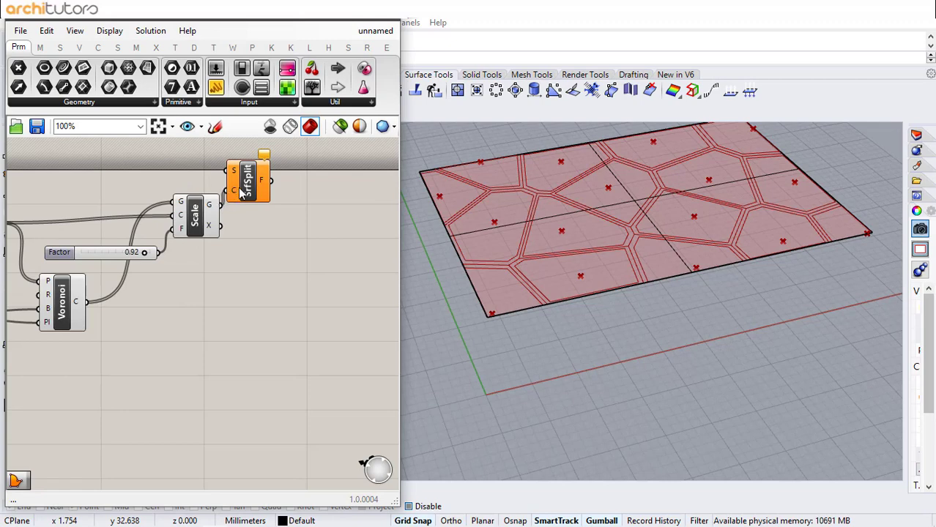
{"action": "left_click_drag", "start_coordinate": [240, 192], "coordinate": [288, 192]}
- Move the Surface parameter above the graph and connect it to Surface Split's Surface input
{"action": "scroll", "coordinate": [208, 165], "scroll_direction": "down", "scroll_amount": 3}
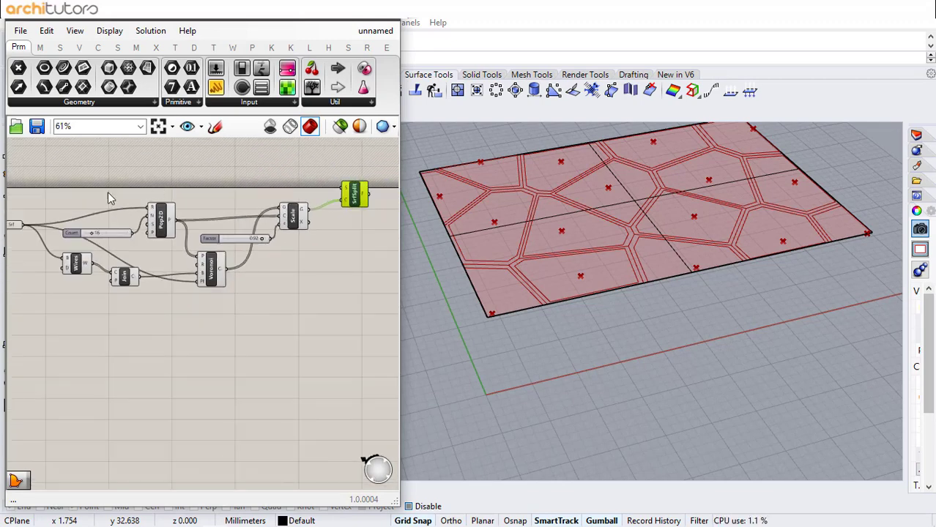
{"action": "left_click_drag", "start_coordinate": [18, 226], "coordinate": [69, 189]}
{"action": "left_click_drag", "start_coordinate": [374, 181], "coordinate": [375, 185]}
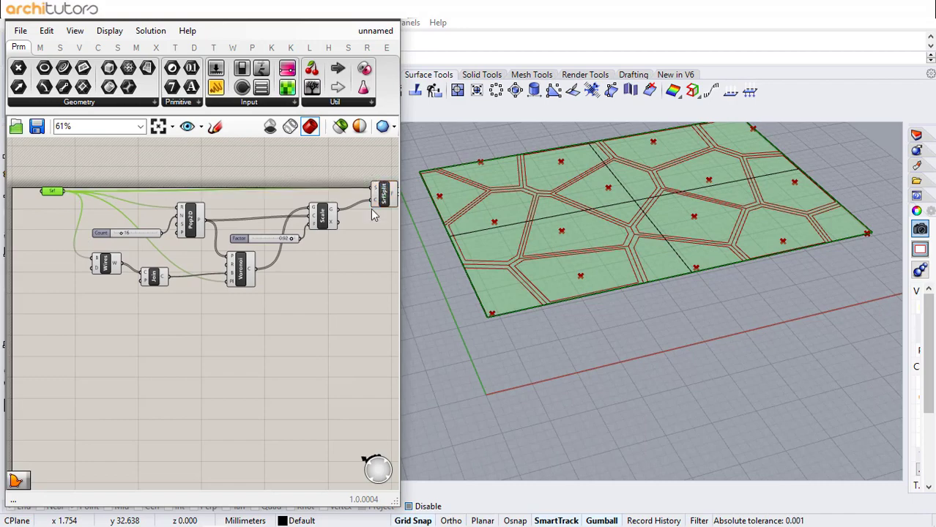
{"action": "right_click_drag", "start_coordinate": [368, 249], "coordinate": [211, 250]}
{"action": "scroll", "coordinate": [235, 213], "scroll_direction": "up", "scroll_amount": 3}
{"action": "scroll", "coordinate": [244, 201], "scroll_direction": "up", "scroll_amount": 1}
{"action": "left_click", "coordinate": [244, 202]}
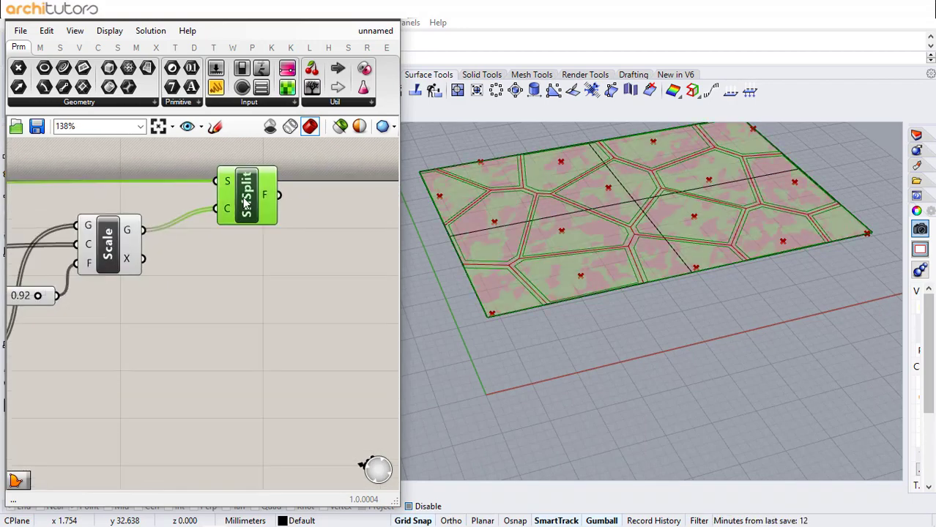
- Turn off the preview of all components upstream of Surface Split
{"action": "scroll", "coordinate": [238, 209], "scroll_direction": "down", "scroll_amount": 4}
{"action": "left_click_drag", "start_coordinate": [217, 173], "coordinate": [25, 303]}
{"action": "middle_click", "coordinate": [112, 295]}
{"action": "left_click", "coordinate": [158, 251]}
{"action": "left_click", "coordinate": [222, 267]}
{"action": "scroll", "coordinate": [319, 184], "scroll_direction": "up", "scroll_amount": 3}
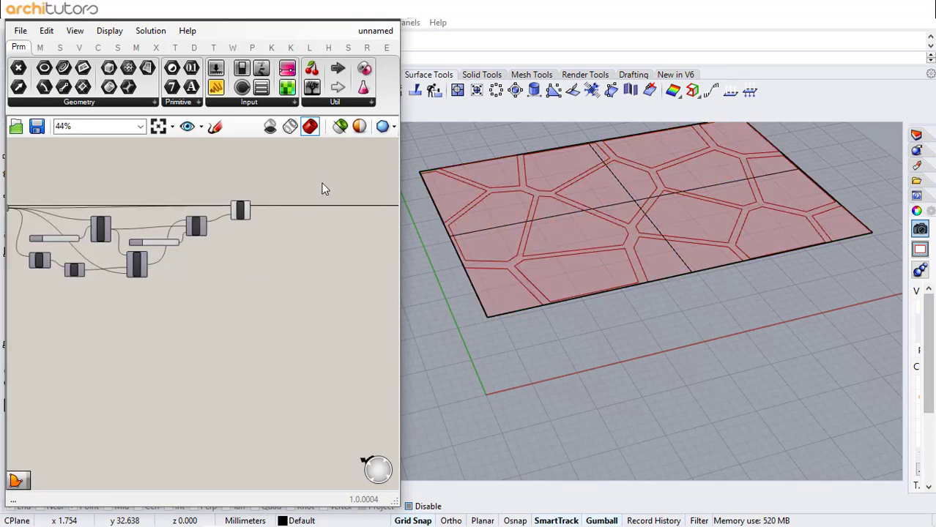
{"action": "scroll", "coordinate": [217, 236], "scroll_direction": "up", "scroll_amount": 1}
{"action": "left_click", "coordinate": [205, 250]}
{"action": "left_click", "coordinate": [270, 261]}
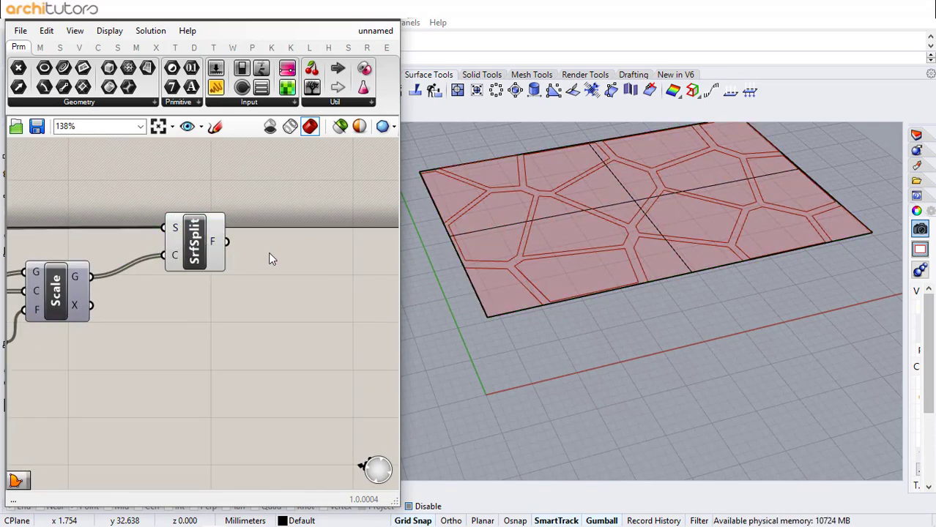
- Add a List Item component and connect the split surface fragments to its List input
{"action": "double_click", "coordinate": [270, 258]}
{"action": "type", "text": "itro"}
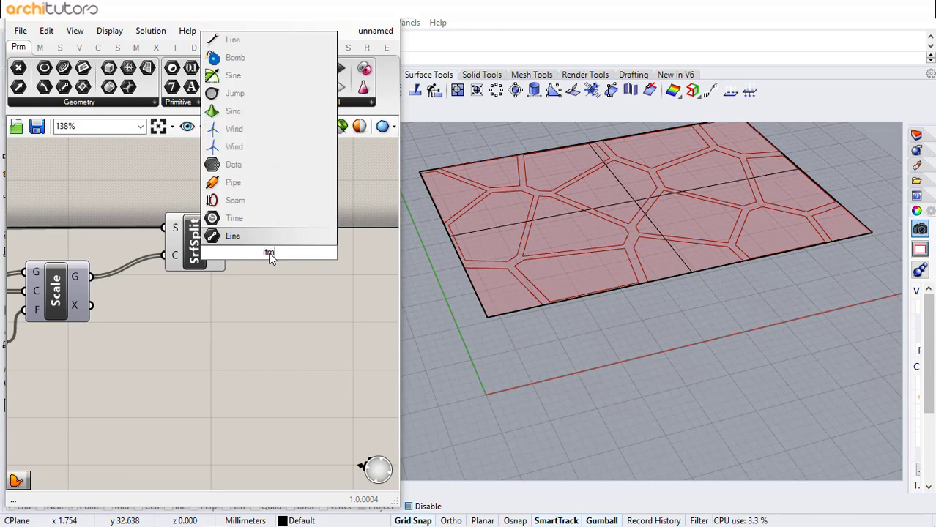
{"action": "key", "text": "BackSpace"}
{"action": "key", "text": "BackSpace"}
{"action": "key", "text": "BackSpace"}
{"action": "key", "text": "BackSpace"}
{"action": "type", "text": "l"}
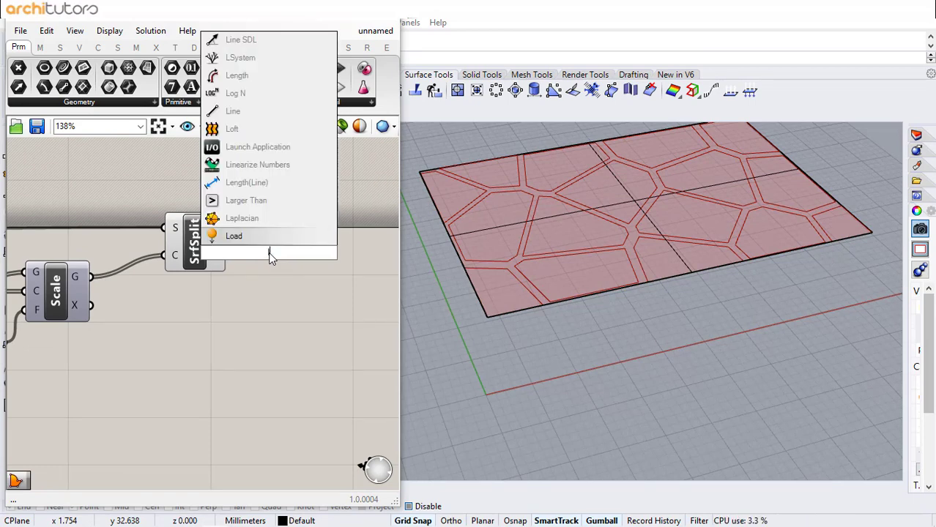
{"action": "type", "text": "ist i"}
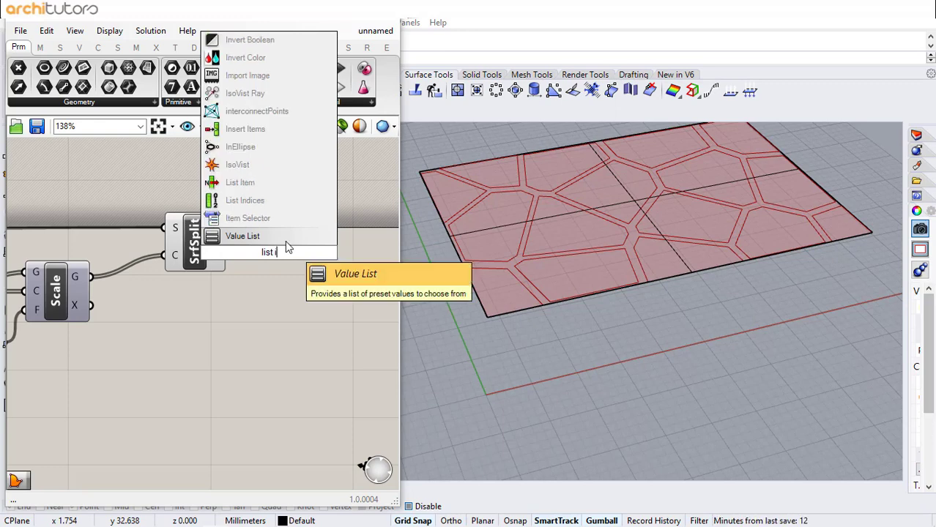
{"action": "left_click", "coordinate": [286, 183]}
{"action": "left_click_drag", "start_coordinate": [227, 241], "coordinate": [313, 251]}
- Turn off the Surface Split component's preview
{"action": "left_click_drag", "start_coordinate": [251, 178], "coordinate": [182, 301]}
{"action": "middle_click", "coordinate": [189, 306]}
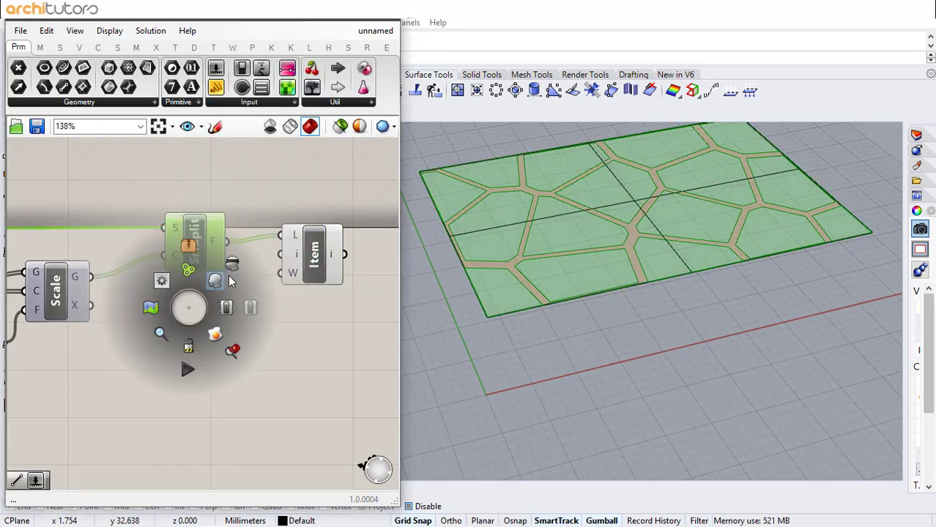
{"action": "left_click", "coordinate": [229, 271]}
{"action": "left_click", "coordinate": [265, 361]}
- Add an Extrude component beside List Item with the extracted item as its base
{"action": "right_click_drag", "start_coordinate": [258, 338], "coordinate": [150, 336]}
{"action": "double_click", "coordinate": [270, 257]}
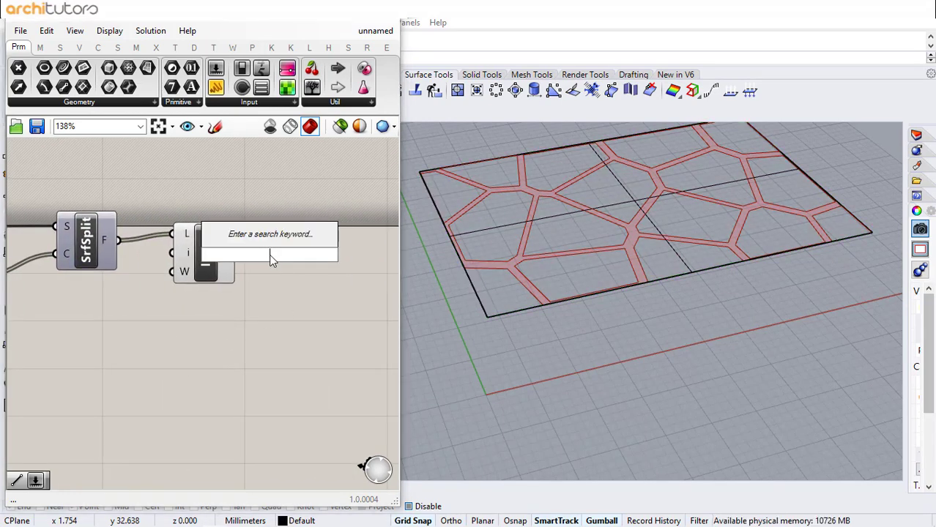
{"action": "type", "text": "extr"}
{"action": "key", "text": "Return"}
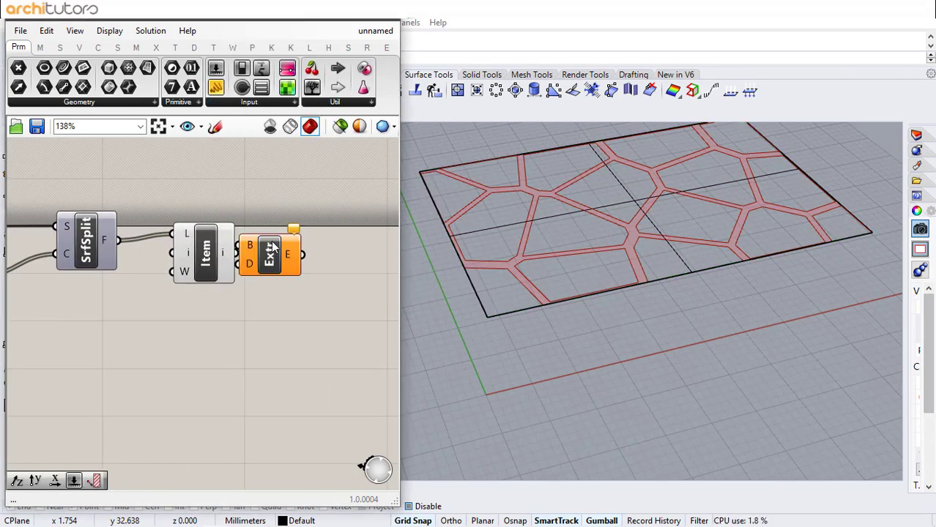
{"action": "left_click_drag", "start_coordinate": [269, 258], "coordinate": [319, 265]}
{"action": "left_click", "coordinate": [344, 312]}
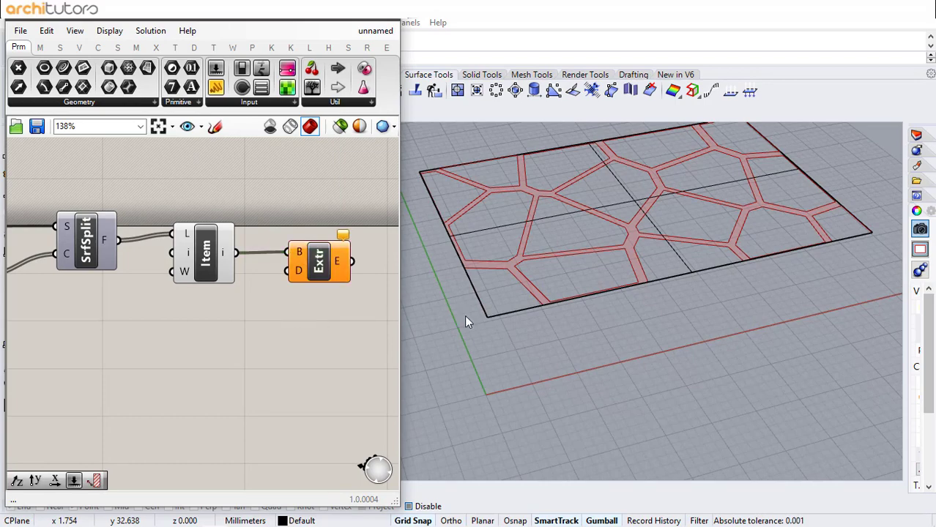
- Add a Unit Z vector below the Extrude component and connect it to the Direction input
{"action": "right_click_drag", "start_coordinate": [604, 311], "coordinate": [521, 263]}
{"action": "scroll", "coordinate": [253, 290], "scroll_direction": "down", "scroll_amount": 1}
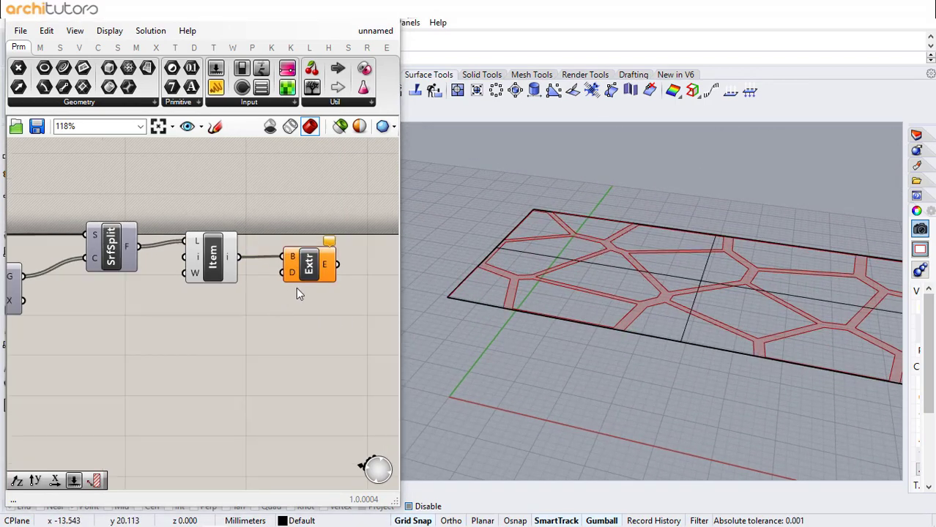
{"action": "double_click", "coordinate": [257, 316]}
{"action": "type", "text": "z"}
{"action": "left_click", "coordinate": [253, 298]}
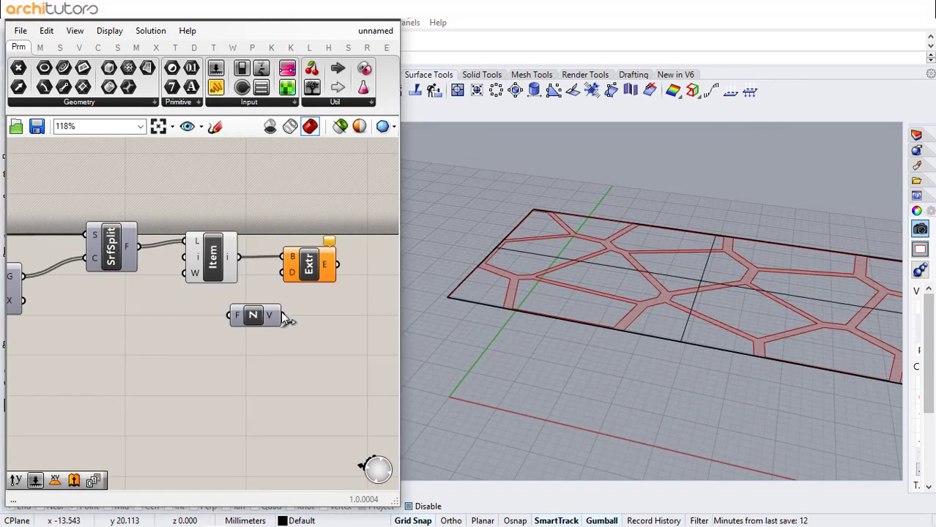
- Apply a negating expression to the Unit Z component's Factor input to reverse the extrusion direction
{"action": "right_click", "coordinate": [241, 320]}
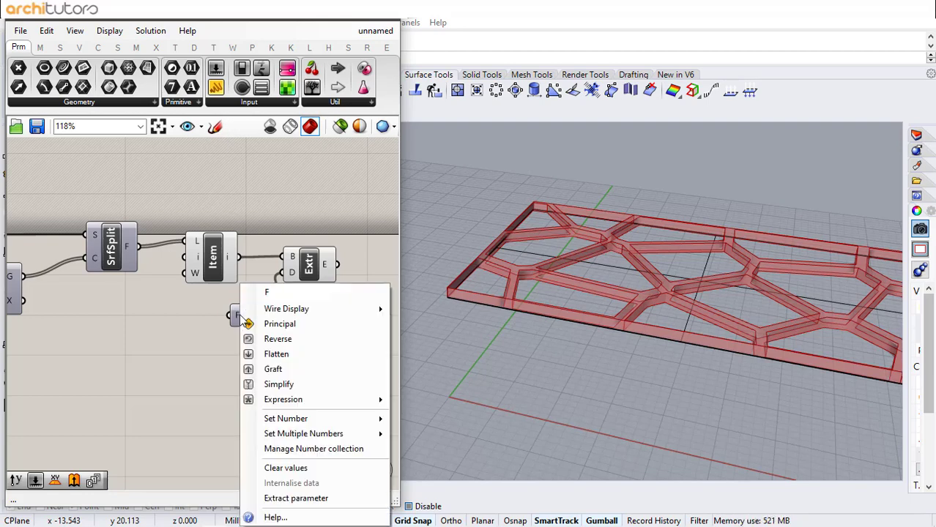
{"action": "mouse_move", "coordinate": [309, 402]}
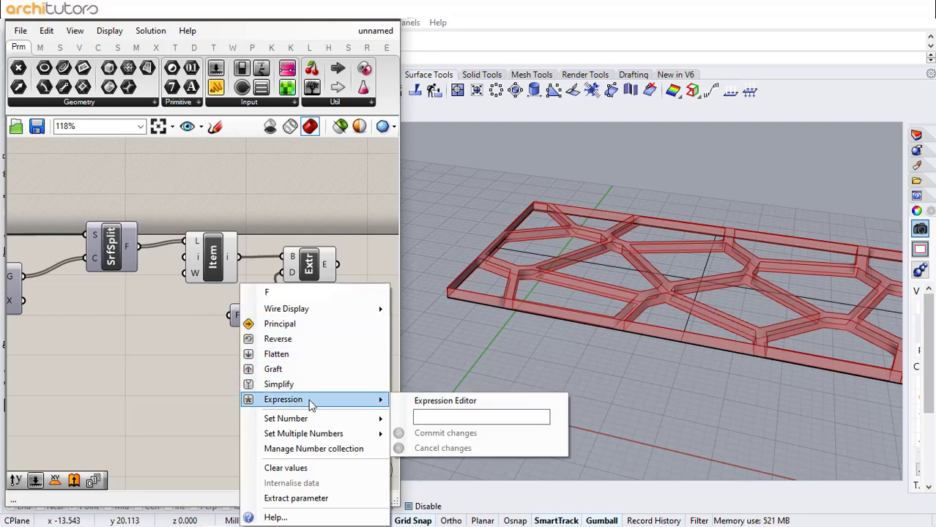
{"action": "left_click", "coordinate": [456, 417]}
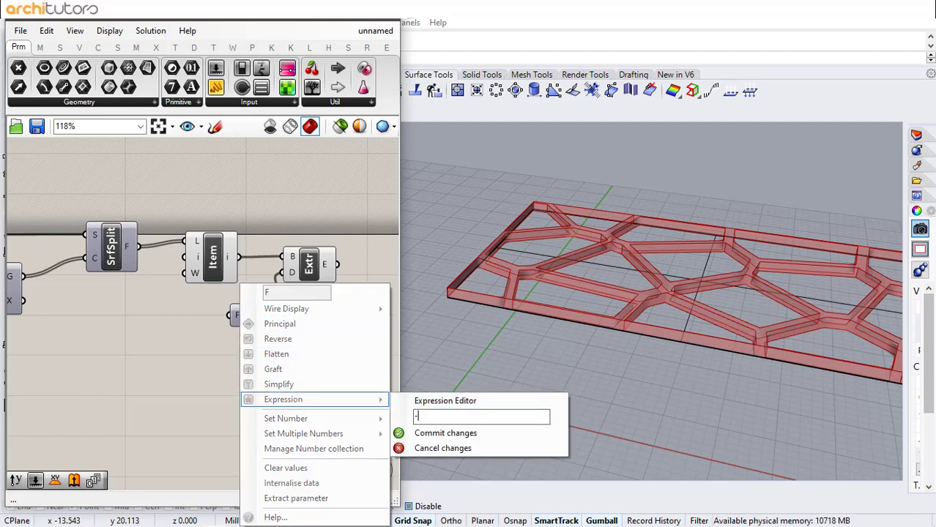
{"action": "left_click", "coordinate": [447, 433]}
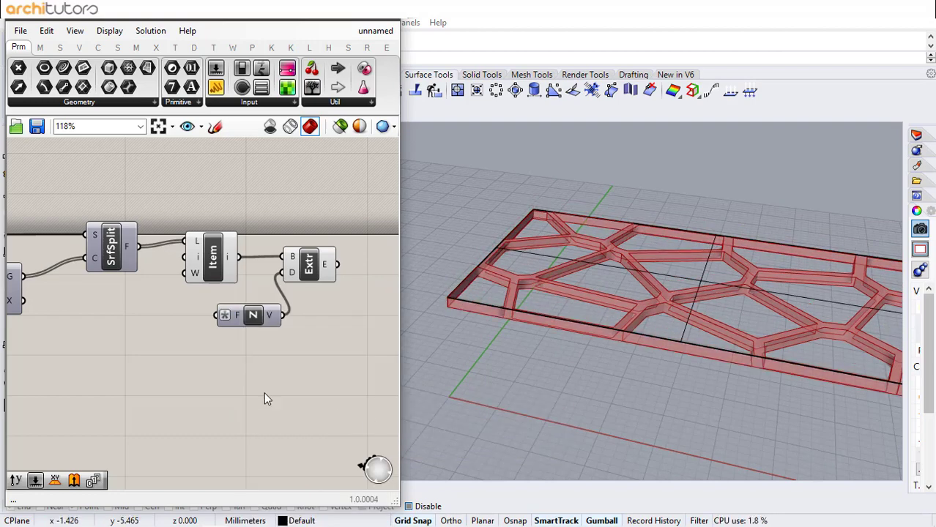
{"action": "right_click_drag", "start_coordinate": [658, 314], "coordinate": [440, 296]}
- Add a number slider set to 0.50 and connect it to Unit Z's Factor input
{"action": "double_click", "coordinate": [111, 344]}
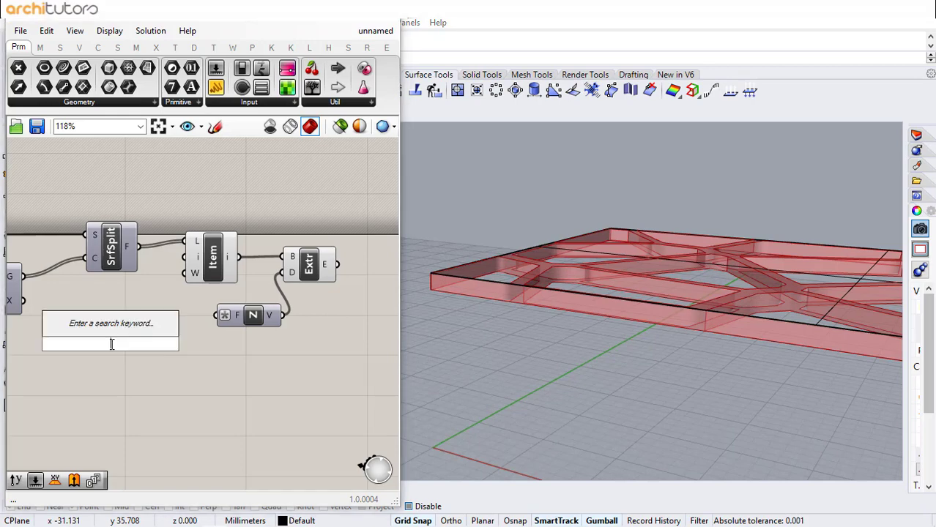
{"action": "type", "text": "Number Slider"}
{"action": "key", "text": "Return"}
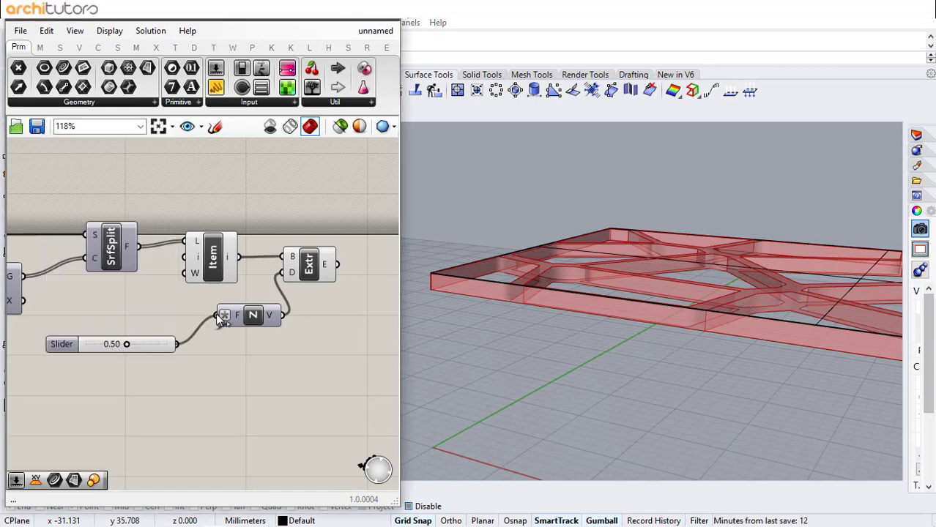
{"action": "left_click_drag", "start_coordinate": [217, 314], "coordinate": [219, 318]}
- Turn the Voronoi component's preview back on and move the component slightly lower in the graph
{"action": "right_click_drag", "start_coordinate": [565, 243], "coordinate": [620, 277]}
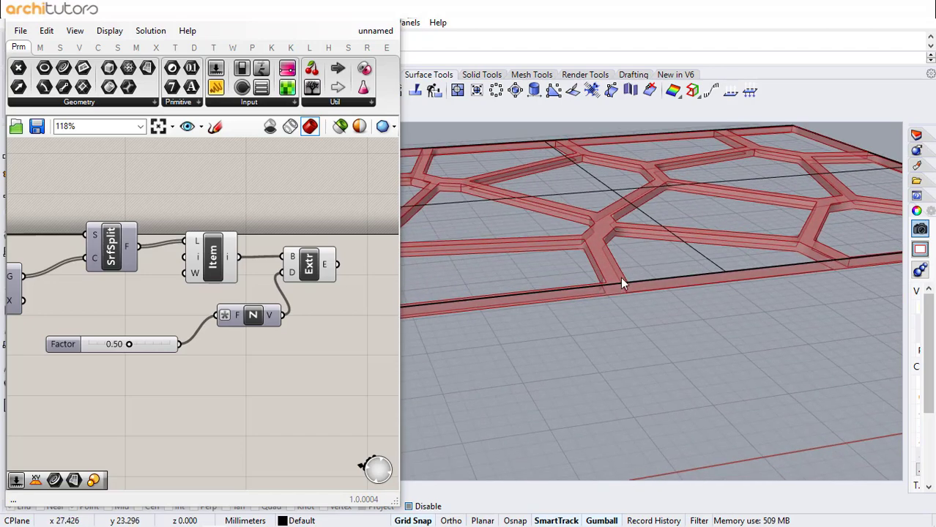
{"action": "scroll", "coordinate": [621, 277], "scroll_direction": "down", "scroll_amount": 3}
{"action": "scroll", "coordinate": [672, 258], "scroll_direction": "up", "scroll_amount": 2}
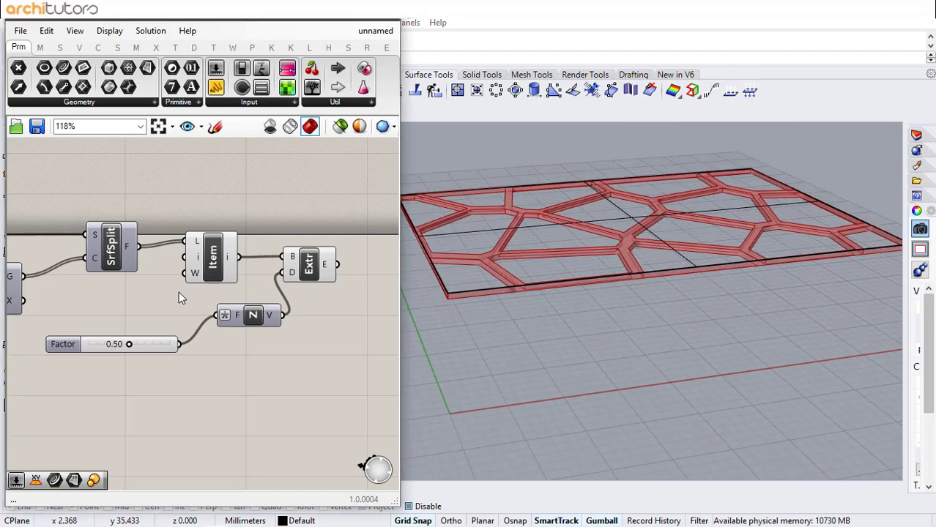
{"action": "scroll", "coordinate": [265, 180], "scroll_direction": "down", "scroll_amount": 5}
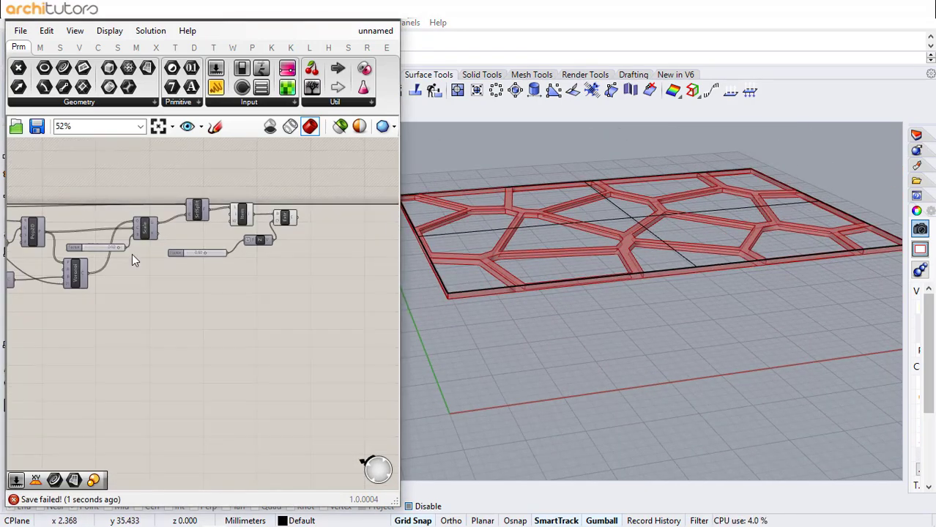
{"action": "scroll", "coordinate": [81, 274], "scroll_direction": "up", "scroll_amount": 3}
{"action": "left_click", "coordinate": [80, 275]}
{"action": "middle_click", "coordinate": [83, 275]}
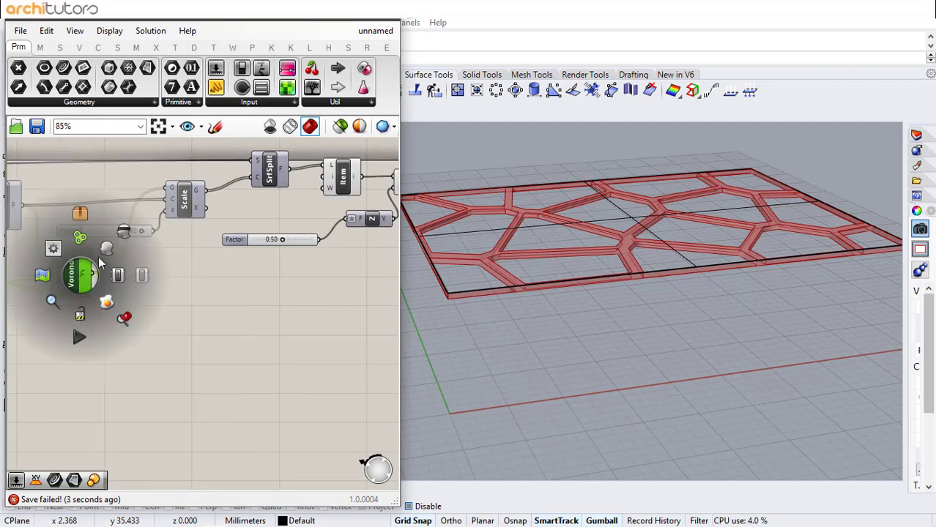
{"action": "left_click", "coordinate": [106, 248]}
{"action": "left_click_drag", "start_coordinate": [82, 279], "coordinate": [85, 302]}
{"action": "left_click", "coordinate": [176, 299]}
{"action": "scroll", "coordinate": [575, 245], "scroll_direction": "up", "scroll_amount": 2}
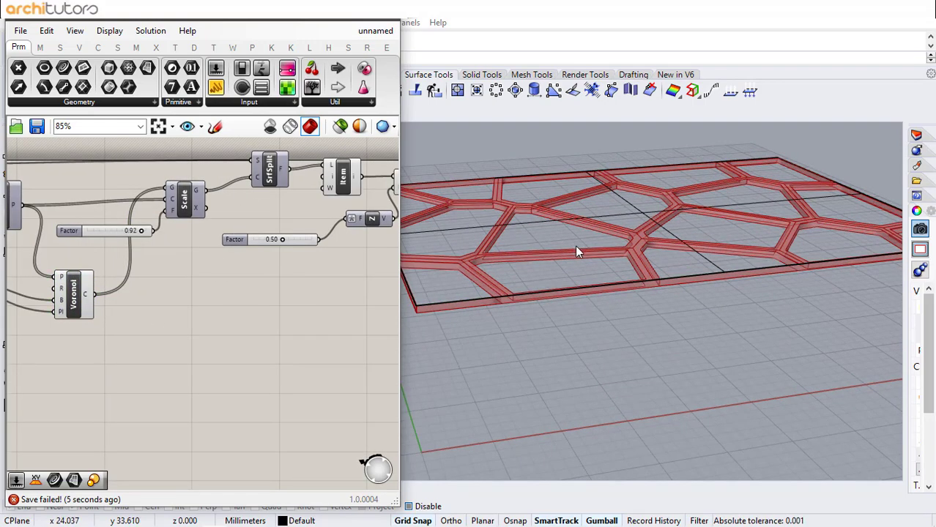
{"action": "mouse_move", "coordinate": [575, 246]}
{"action": "right_mouse_down"}
{"action": "mouse_move", "coordinate": [571, 272]}
{"action": "mouse_move", "coordinate": [571, 256]}
{"action": "right_mouse_up"}
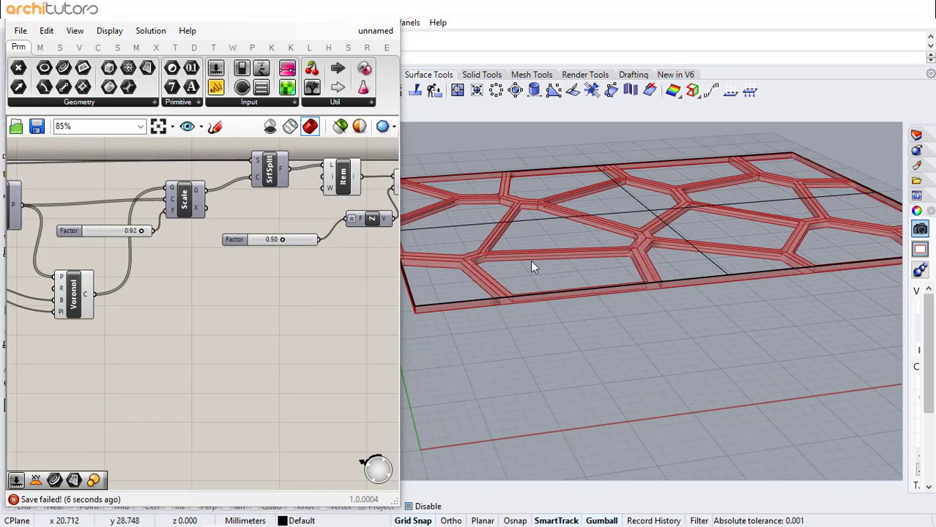
- Add a Populate Geometry component beside Voronoi and connect the Voronoi cells to its Geometry input
{"action": "double_click", "coordinate": [163, 312]}
{"action": "type", "text": "Po"}
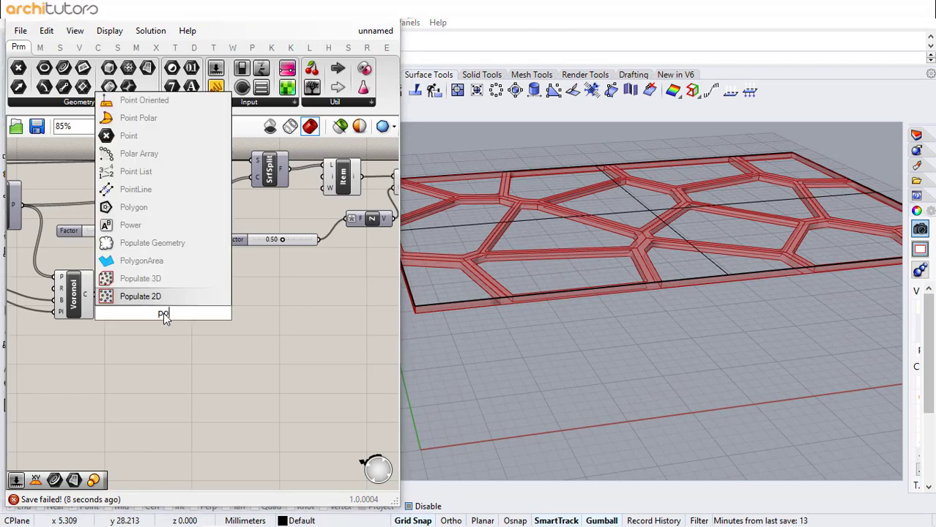
{"action": "left_click", "coordinate": [196, 244]}
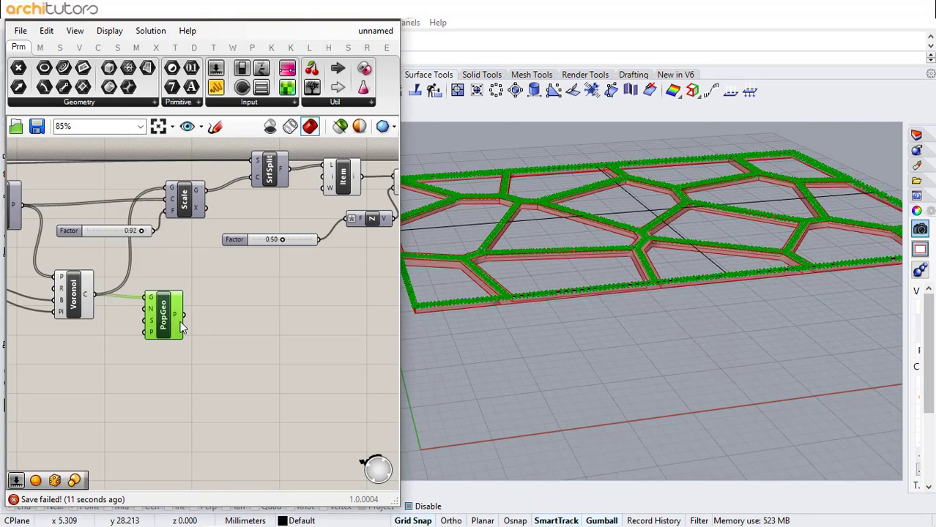
{"action": "left_click_drag", "start_coordinate": [180, 320], "coordinate": [251, 328]}
{"action": "left_click", "coordinate": [189, 345]}
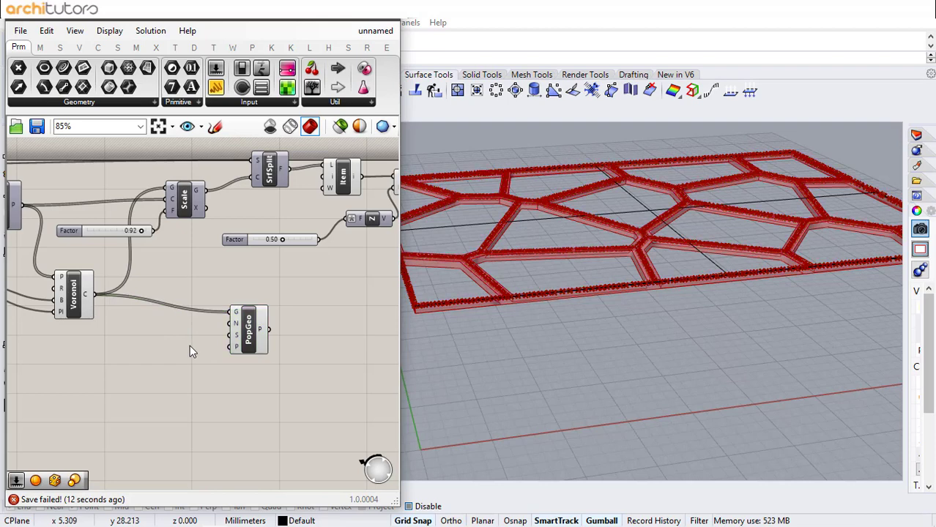
- Add a number slider set to 1, connect it to Populate Geometry's Count input, and inspect the points on the frame
{"action": "double_click", "coordinate": [132, 331]}
{"action": "type", "text": "1"}
{"action": "key", "text": "Return"}
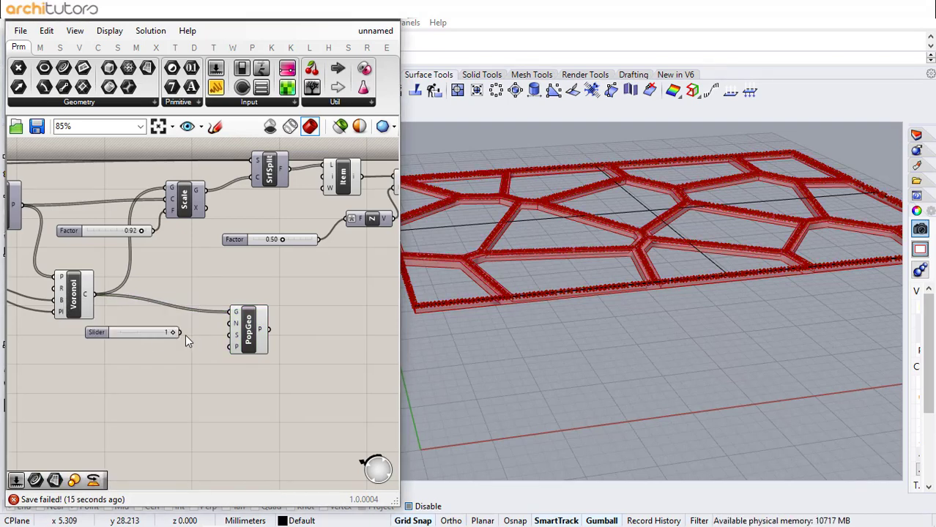
{"action": "left_click_drag", "start_coordinate": [236, 327], "coordinate": [233, 325]}
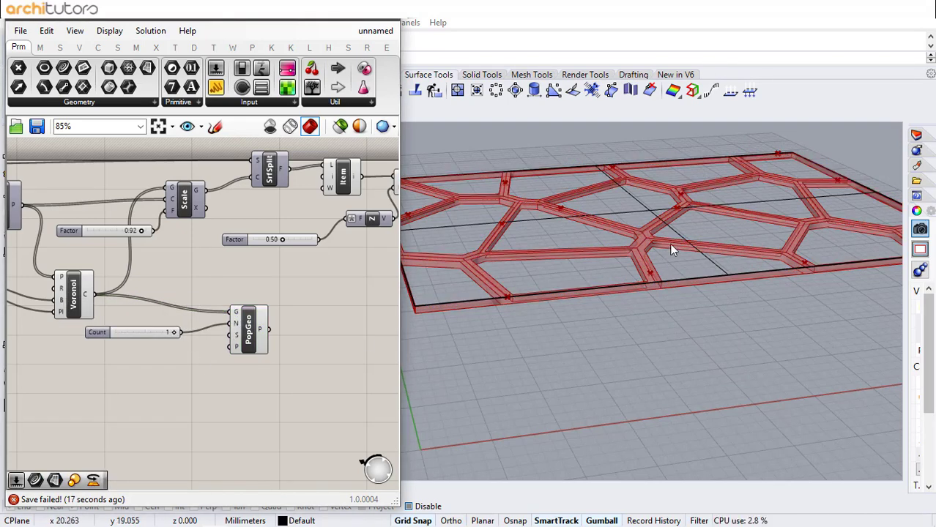
{"action": "right_click_drag", "start_coordinate": [672, 250], "coordinate": [619, 270]}
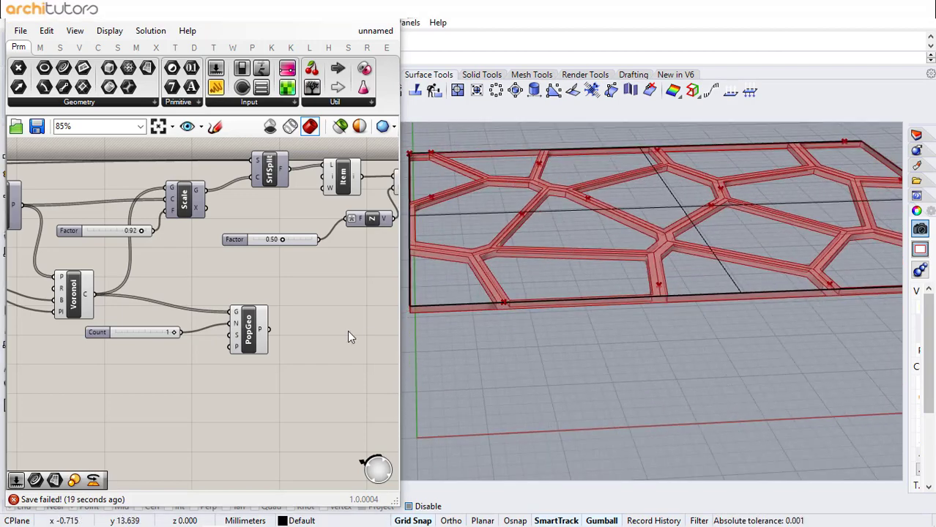
{"action": "left_click", "coordinate": [244, 332]}
{"action": "scroll", "coordinate": [604, 283], "scroll_direction": "down", "scroll_amount": 1}
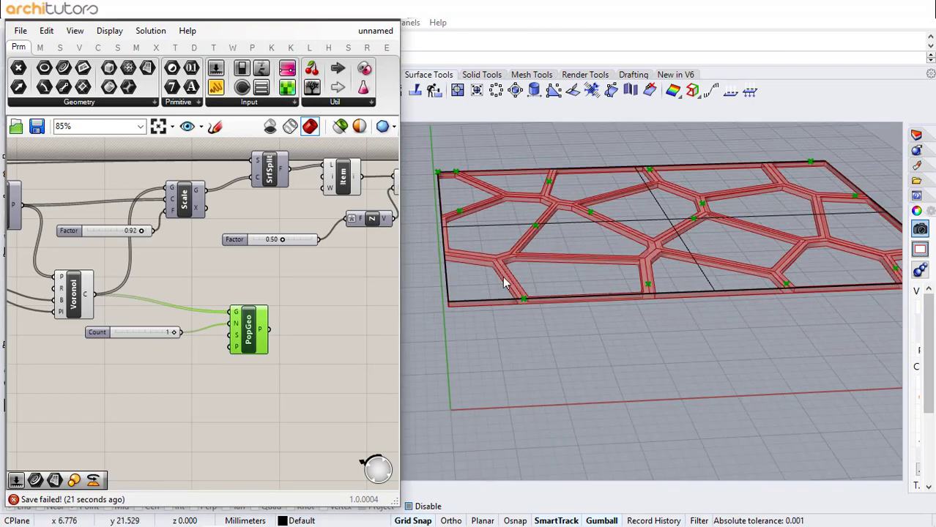
{"action": "scroll", "coordinate": [697, 269], "scroll_direction": "up", "scroll_amount": 1}
{"action": "left_click", "coordinate": [160, 344]}
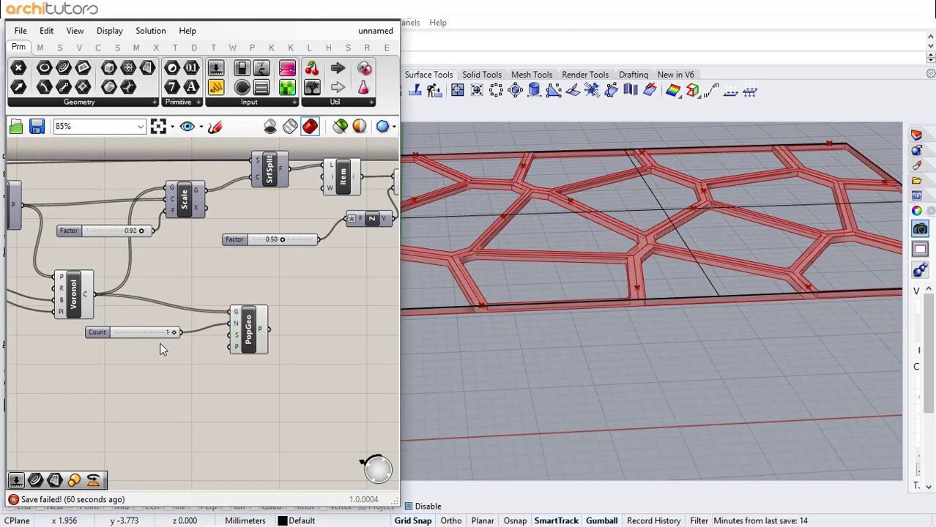
- Add a second number slider set to 2 and connect it to Populate Geometry's Seed input
{"action": "scroll", "coordinate": [151, 343], "scroll_direction": "up", "scroll_amount": 2}
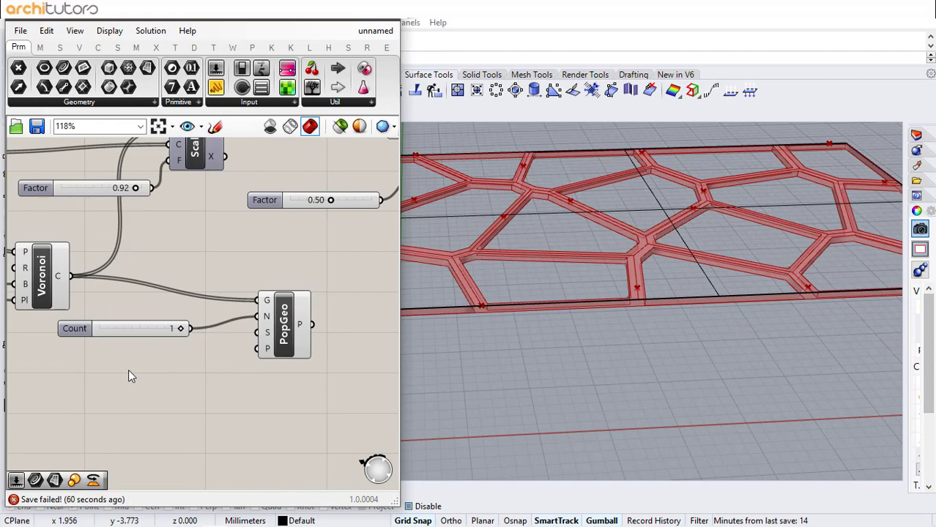
{"action": "double_click", "coordinate": [128, 369]}
{"action": "type", "text": "2"}
{"action": "key", "text": "Return"}
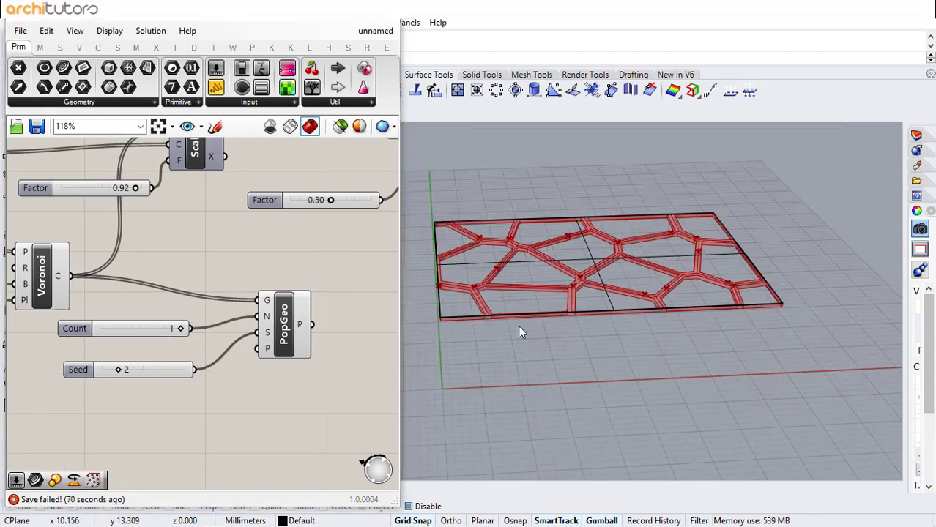
{"action": "right_click_drag", "start_coordinate": [519, 328], "coordinate": [476, 276]}
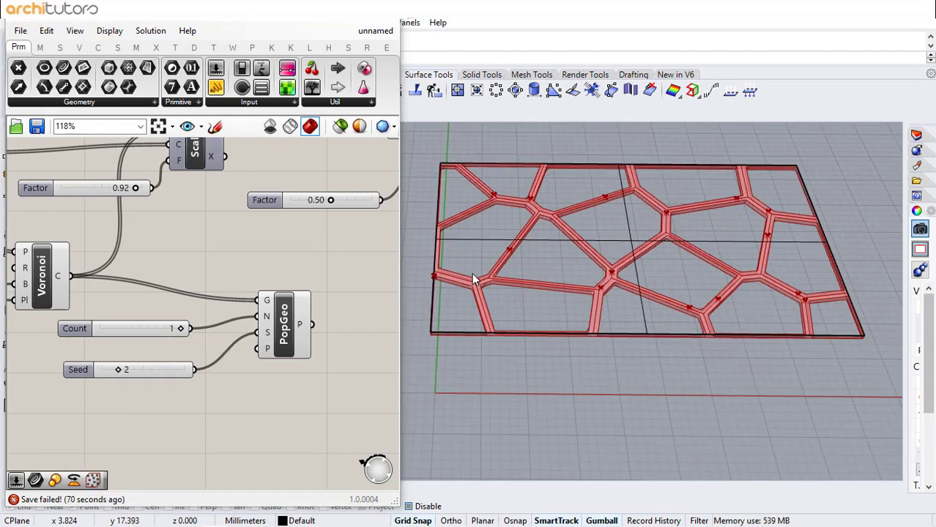
- Lower the Seed slider's value to redistribute the points along the Voronoi cells
{"action": "left_click", "coordinate": [275, 330]}
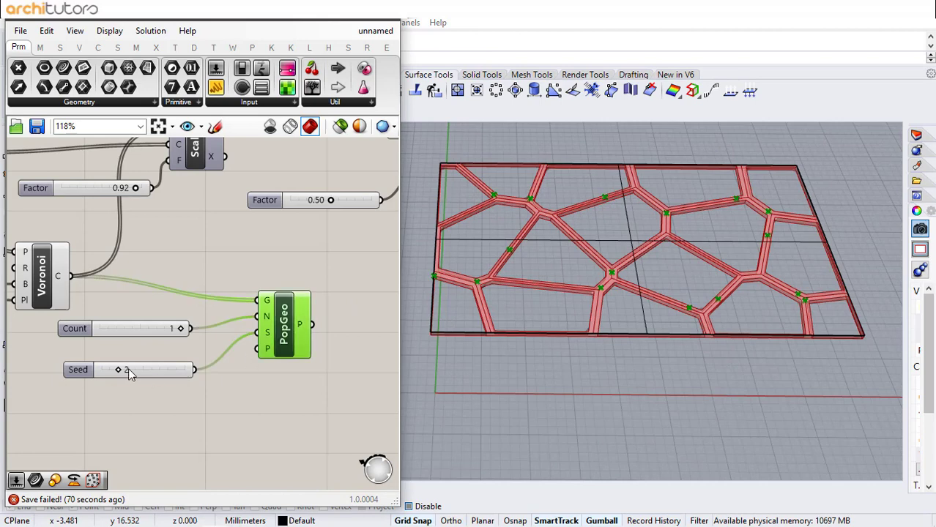
{"action": "left_click_drag", "start_coordinate": [119, 370], "coordinate": [105, 371]}
{"action": "mouse_move", "coordinate": [99, 370]}
{"action": "left_mouse_down"}
{"action": "mouse_move", "coordinate": [164, 369]}
{"action": "mouse_move", "coordinate": [94, 374]}
{"action": "left_mouse_up"}
{"action": "left_click", "coordinate": [105, 391]}
- Add a Line component, connect the populated points to its B input, and space it apart from Populate Geometry
{"action": "right_click_drag", "start_coordinate": [351, 317], "coordinate": [213, 282]}
{"action": "double_click", "coordinate": [227, 285]}
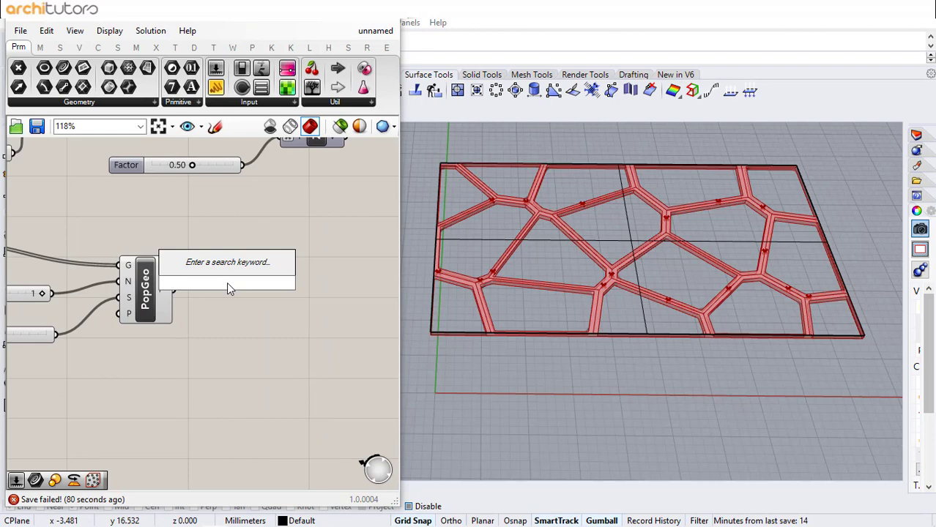
{"action": "type", "text": "li"}
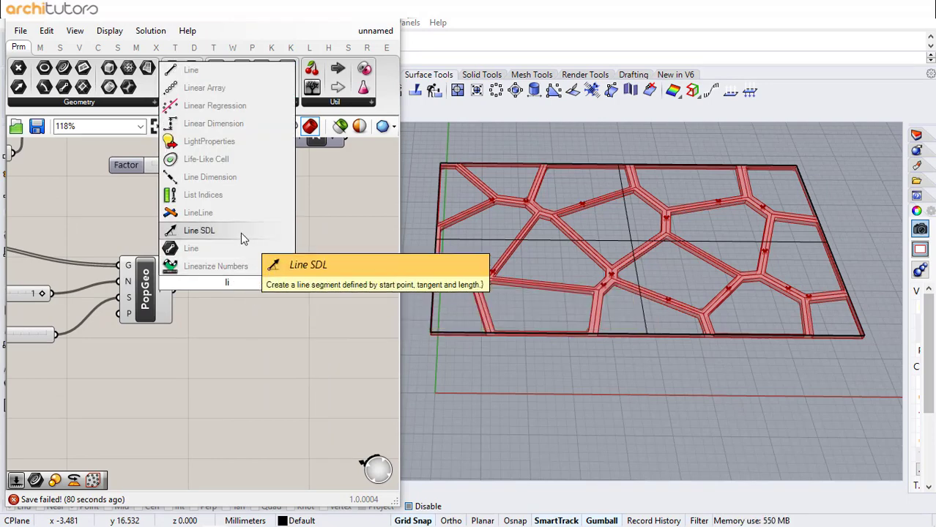
{"action": "type", "text": "ne"}
{"action": "left_click", "coordinate": [241, 248]}
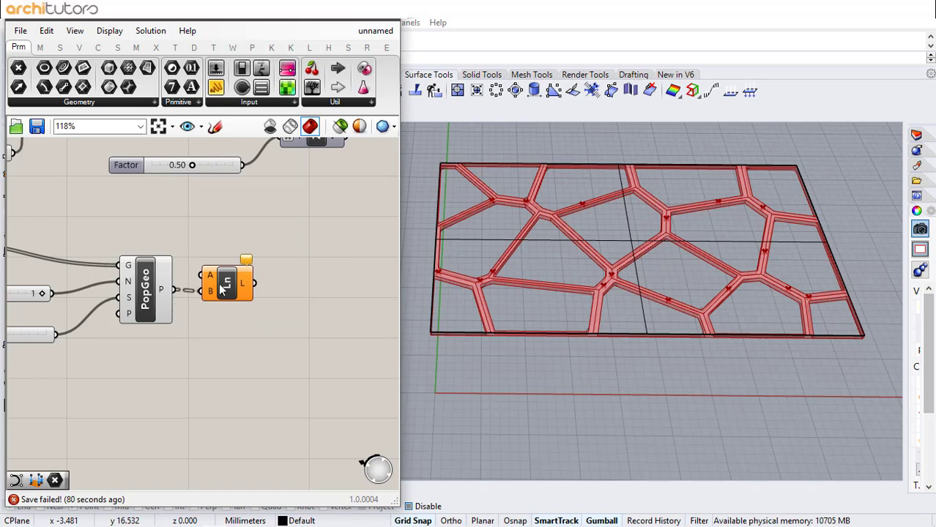
{"action": "left_click_drag", "start_coordinate": [221, 289], "coordinate": [288, 272]}
{"action": "left_click_drag", "start_coordinate": [166, 274], "coordinate": [157, 302]}
- Add a Point parameter above the Populate Geometry component
{"action": "left_click", "coordinate": [149, 254]}
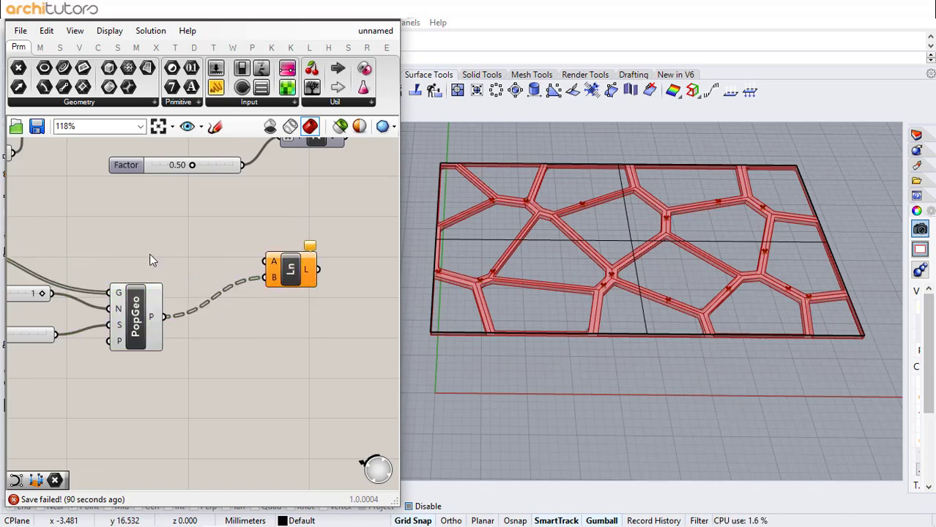
{"action": "double_click", "coordinate": [150, 254]}
{"action": "type", "text": "poi"}
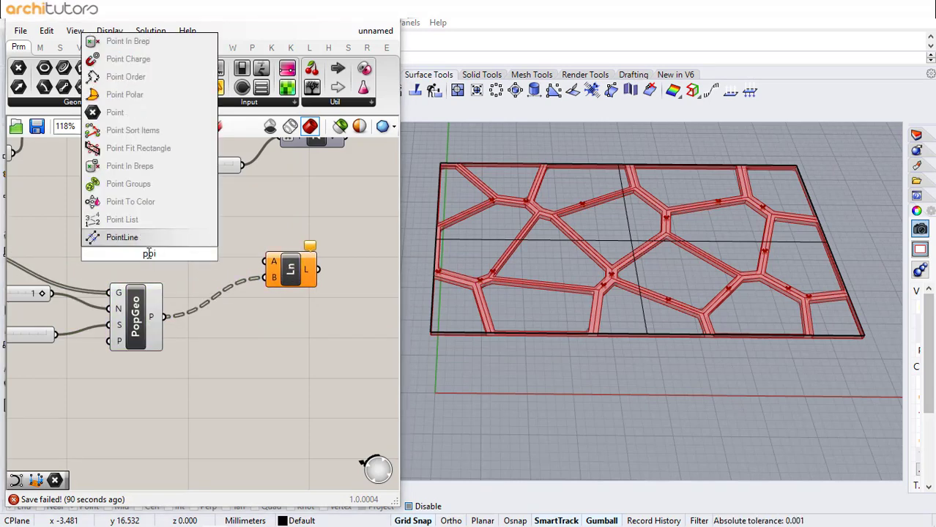
{"action": "type", "text": "nt"}
{"action": "key", "text": "Return"}
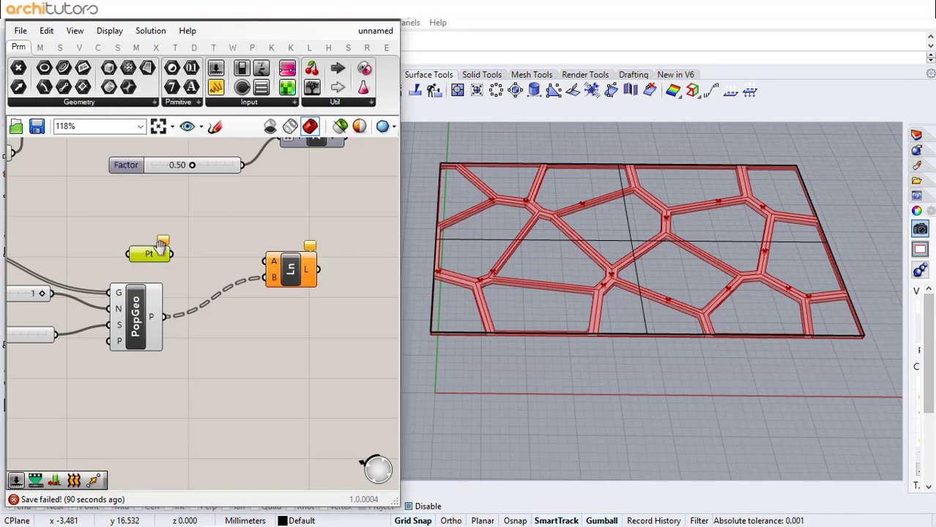
{"action": "right_click_drag", "start_coordinate": [161, 245], "coordinate": [190, 227]}
- Set two ground-plane points near the frame in the Point parameter and connect it to the Line component's A input
{"action": "right_click", "coordinate": [181, 235]}
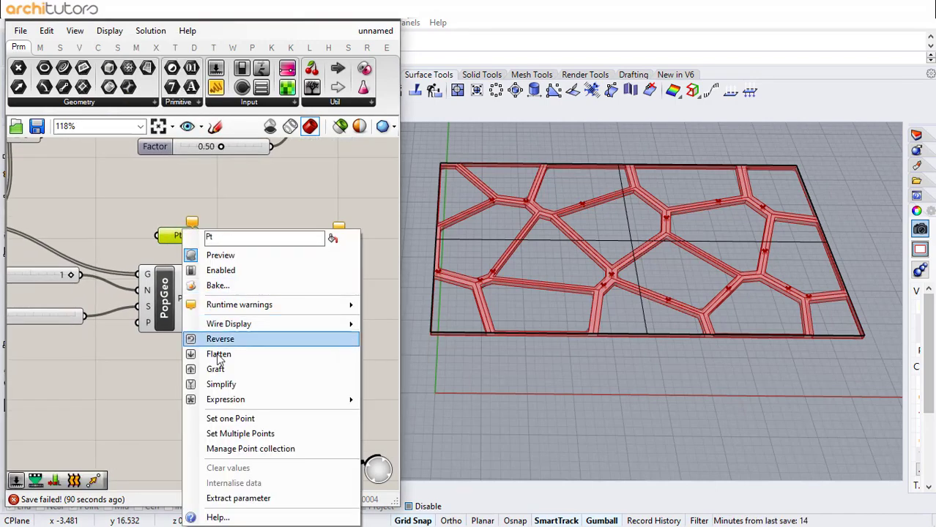
{"action": "left_click", "coordinate": [227, 415]}
{"action": "right_click_drag", "start_coordinate": [590, 378], "coordinate": [616, 354]}
{"action": "scroll", "coordinate": [617, 353], "scroll_direction": "down", "scroll_amount": 4}
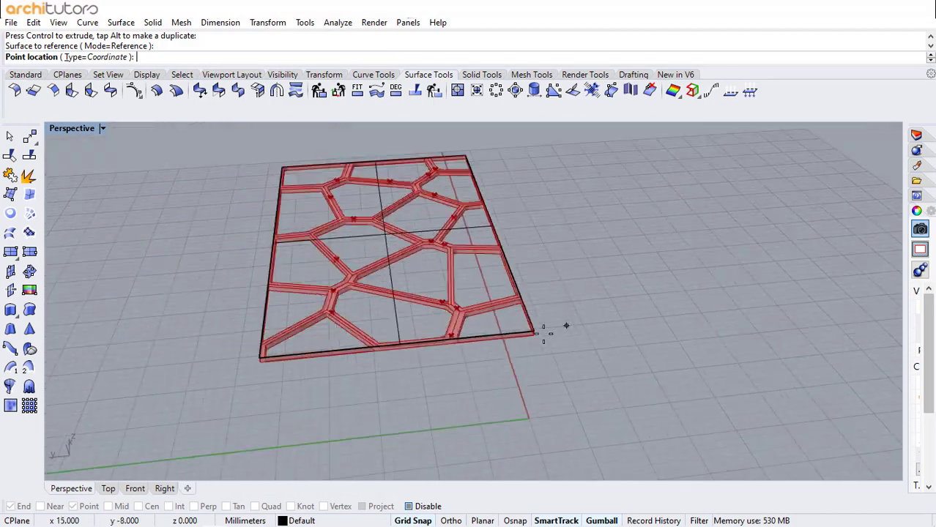
{"action": "left_click", "coordinate": [368, 384]}
{"action": "right_click_drag", "start_coordinate": [452, 372], "coordinate": [647, 316]}
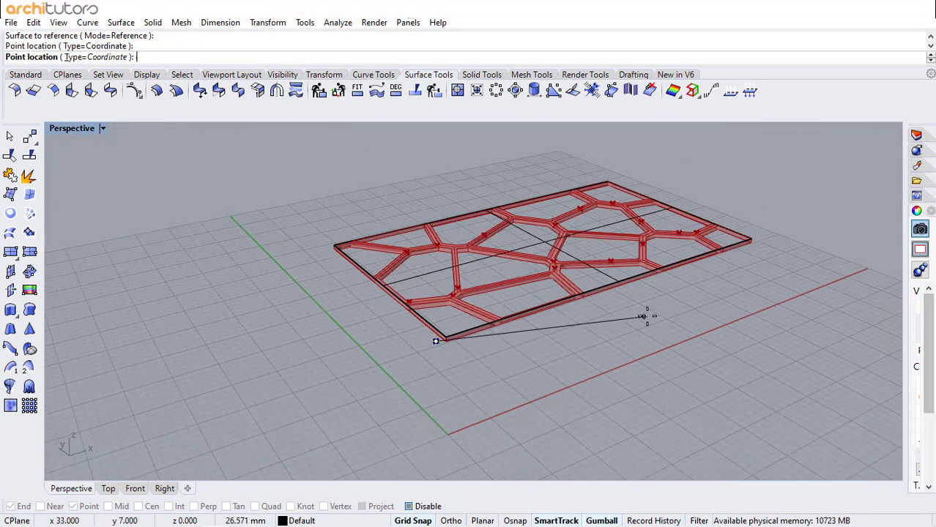
{"action": "left_click", "coordinate": [645, 316]}
{"action": "key", "text": "Return"}
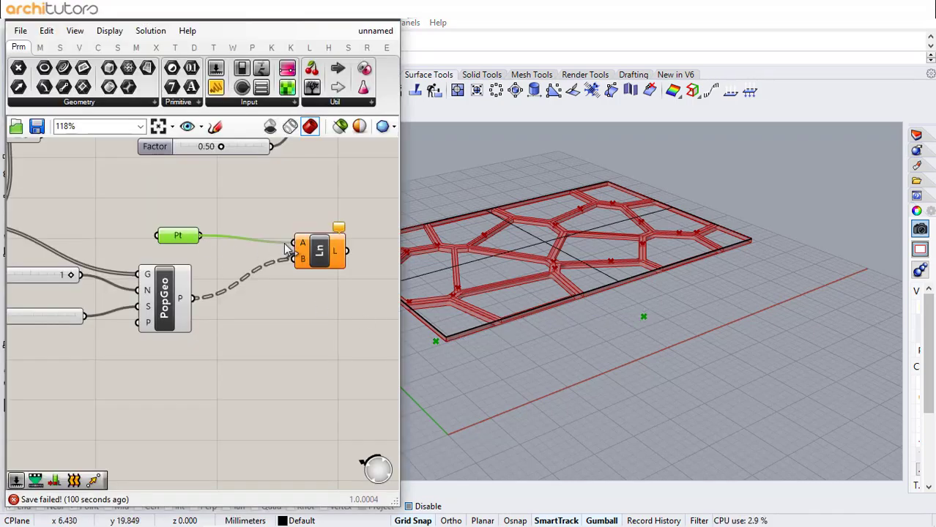
{"action": "left_click_drag", "start_coordinate": [285, 248], "coordinate": [294, 243]}
{"action": "right_click_drag", "start_coordinate": [759, 300], "coordinate": [545, 306]}
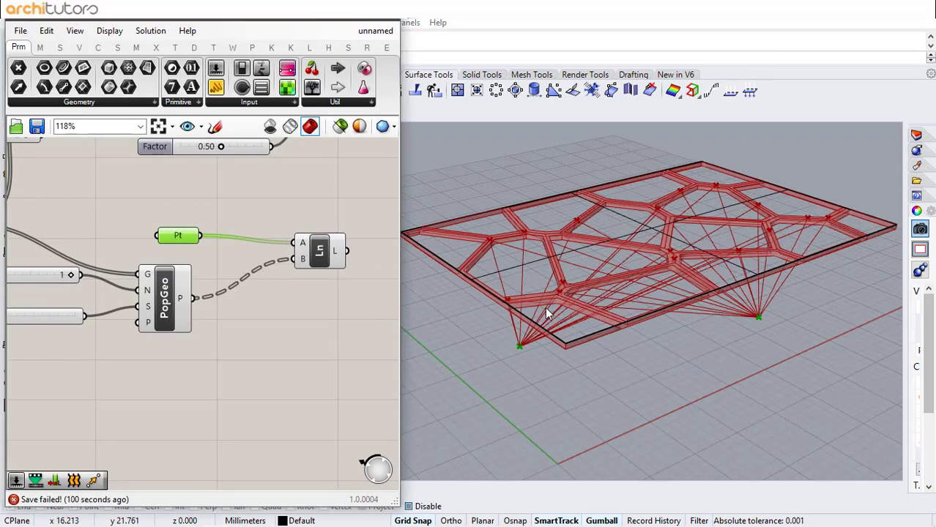
- Move the first base point along Y beneath the frame and the second about 5.5 mm along negative X
{"action": "left_click", "coordinate": [196, 234]}
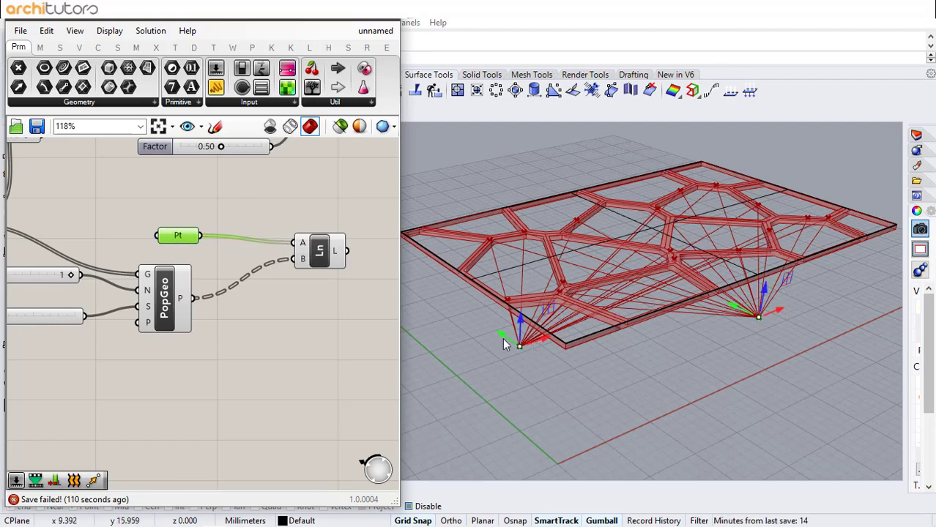
{"action": "left_click_drag", "start_coordinate": [499, 336], "coordinate": [545, 383]}
{"action": "right_click_drag", "start_coordinate": [545, 382], "coordinate": [760, 378]}
{"action": "scroll", "coordinate": [760, 374], "scroll_direction": "up", "scroll_amount": 2}
{"action": "left_click_drag", "start_coordinate": [756, 380], "coordinate": [700, 385]}
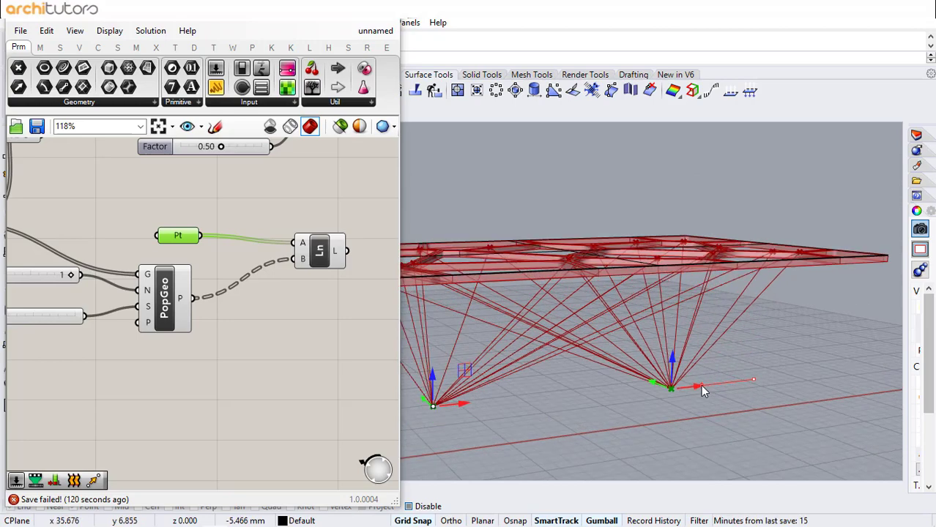
{"action": "right_click_drag", "start_coordinate": [701, 386], "coordinate": [552, 345]}
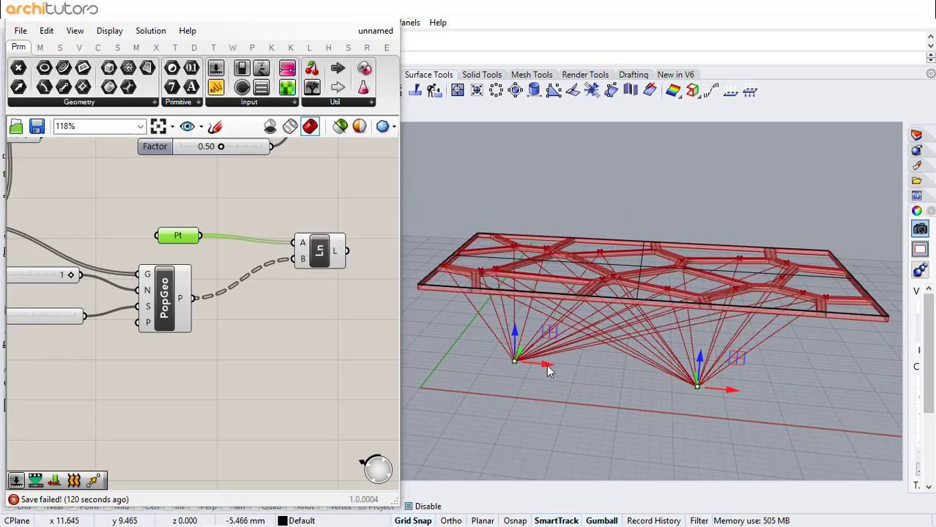
- Shift the first base point about 2.1 mm and the second about 2.4 mm along positive X
{"action": "left_click_drag", "start_coordinate": [546, 365], "coordinate": [577, 376]}
{"action": "right_click_drag", "start_coordinate": [576, 376], "coordinate": [710, 355]}
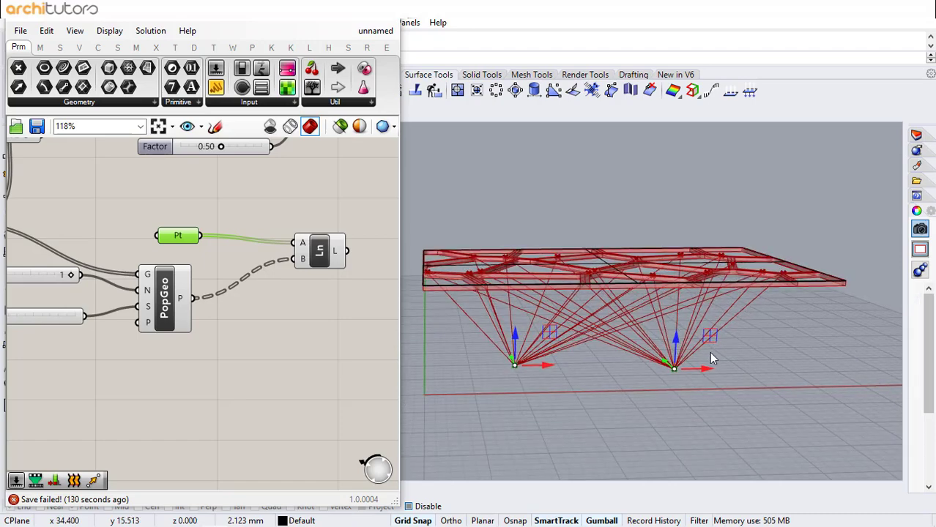
{"action": "left_click_drag", "start_coordinate": [709, 369], "coordinate": [726, 369]}
{"action": "right_click_drag", "start_coordinate": [741, 359], "coordinate": [849, 338]}
{"action": "scroll", "coordinate": [849, 343], "scroll_direction": "down", "scroll_amount": 4}
{"action": "right_click_drag", "start_coordinate": [605, 291], "coordinate": [634, 284]}
{"action": "scroll", "coordinate": [630, 283], "scroll_direction": "up", "scroll_amount": 3}
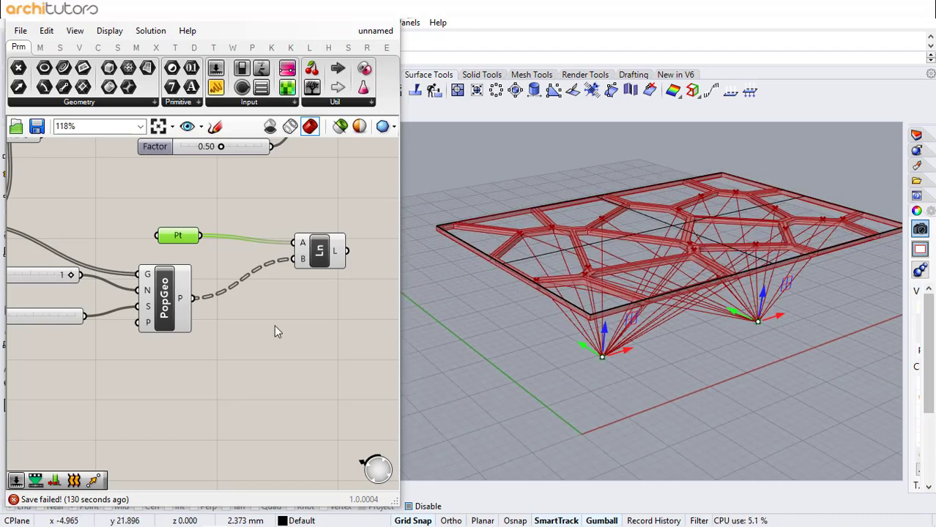
- Move the Line component closer to the Point and Populate Geometry components
{"action": "left_click", "coordinate": [234, 328]}
{"action": "scroll", "coordinate": [142, 286], "scroll_direction": "down", "scroll_amount": 1}
{"action": "scroll", "coordinate": [145, 291], "scroll_direction": "down", "scroll_amount": 1}
{"action": "right_click_drag", "start_coordinate": [230, 292], "coordinate": [174, 282]}
{"action": "scroll", "coordinate": [202, 256], "scroll_direction": "up", "scroll_amount": 1}
{"action": "left_click_drag", "start_coordinate": [214, 255], "coordinate": [189, 256]}
- Add a Bounding Box component to the graph and connect the Line output to its Content input
{"action": "left_click", "coordinate": [248, 254]}
{"action": "double_click", "coordinate": [247, 254]}
{"action": "type", "text": "bound"}
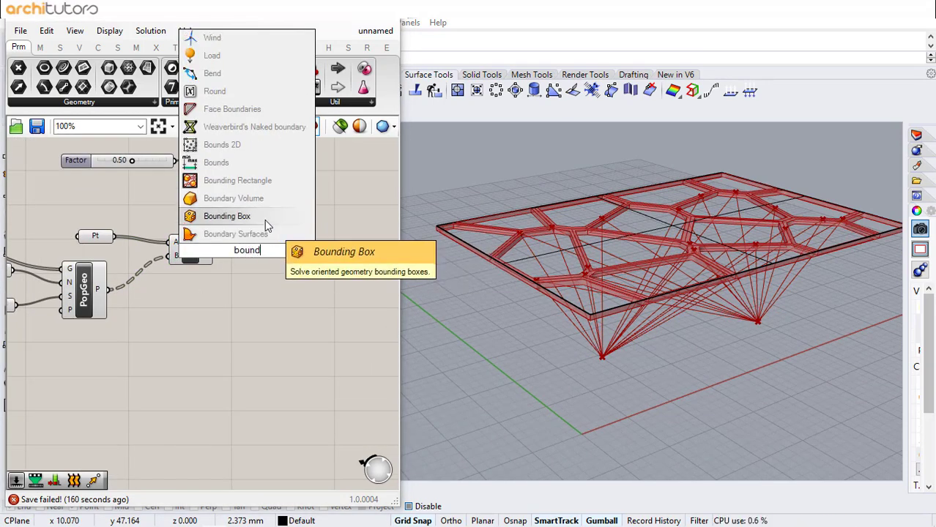
{"action": "left_click", "coordinate": [265, 218]}
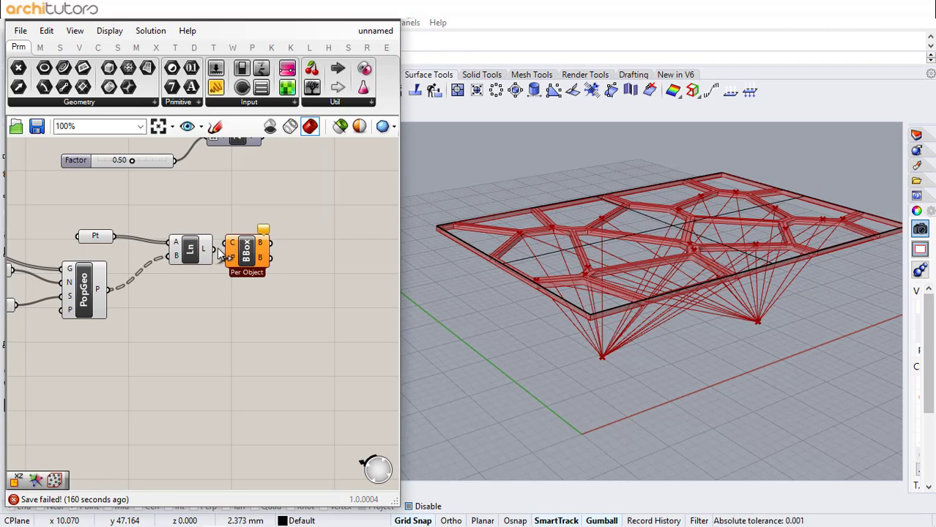
{"action": "left_click_drag", "start_coordinate": [224, 245], "coordinate": [226, 244]}
{"action": "left_click_drag", "start_coordinate": [239, 243], "coordinate": [269, 243]}
{"action": "left_click", "coordinate": [258, 273]}
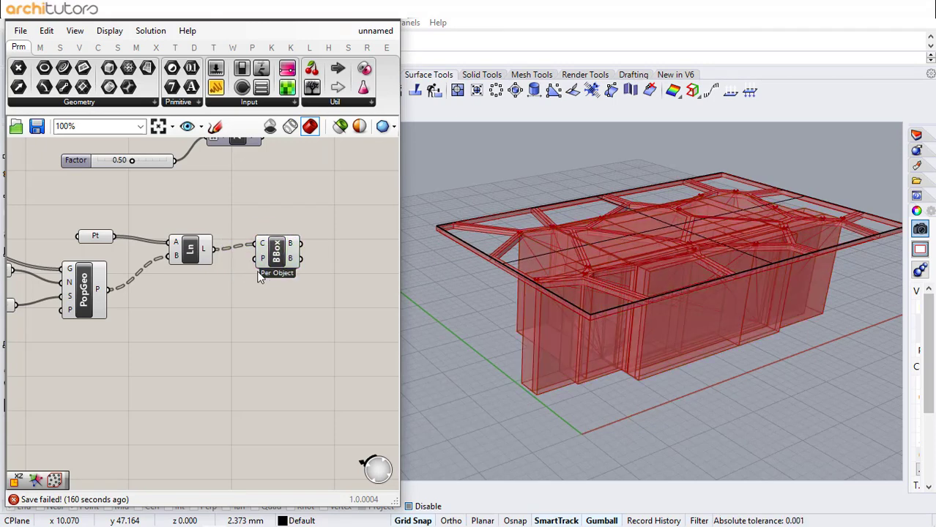
- Add a Populate 3D component, connect the bounding boxes to its Region input, and move it further from Bounding Box
{"action": "right_click_drag", "start_coordinate": [221, 287], "coordinate": [143, 287]}
{"action": "double_click", "coordinate": [263, 251]}
{"action": "type", "text": "pop"}
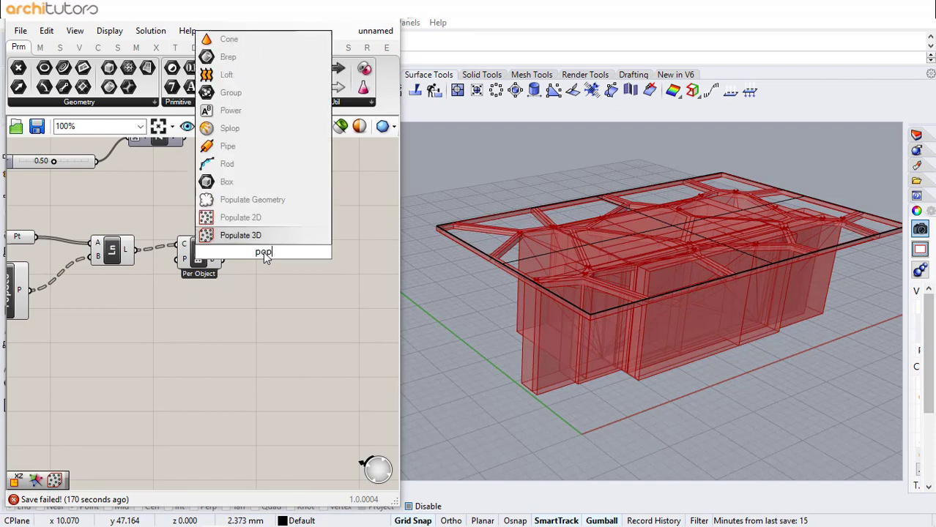
{"action": "key", "text": "Return"}
{"action": "left_click_drag", "start_coordinate": [221, 243], "coordinate": [248, 238]}
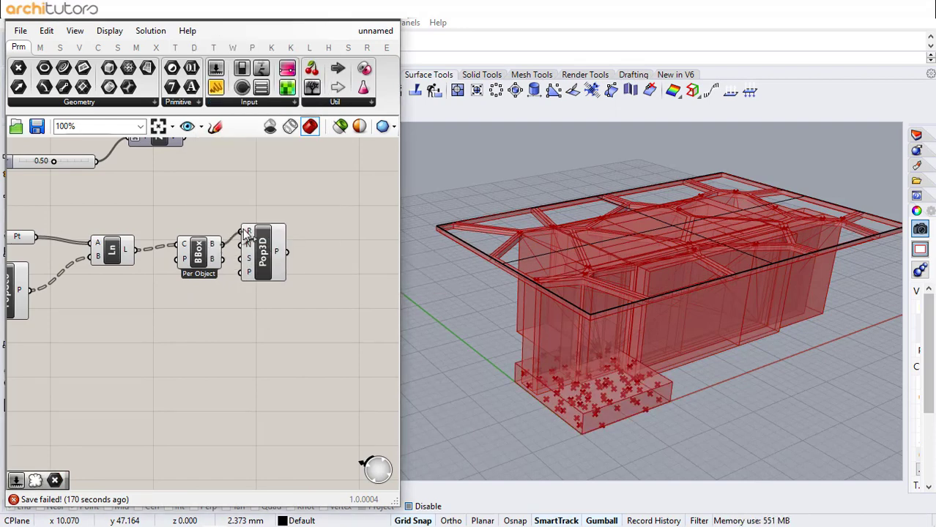
{"action": "left_click_drag", "start_coordinate": [269, 271], "coordinate": [293, 288]}
- Add a number slider set to 44, connect it to Populate 3D's Count input, and place it slightly below Bounding Box
{"action": "left_click", "coordinate": [192, 293]}
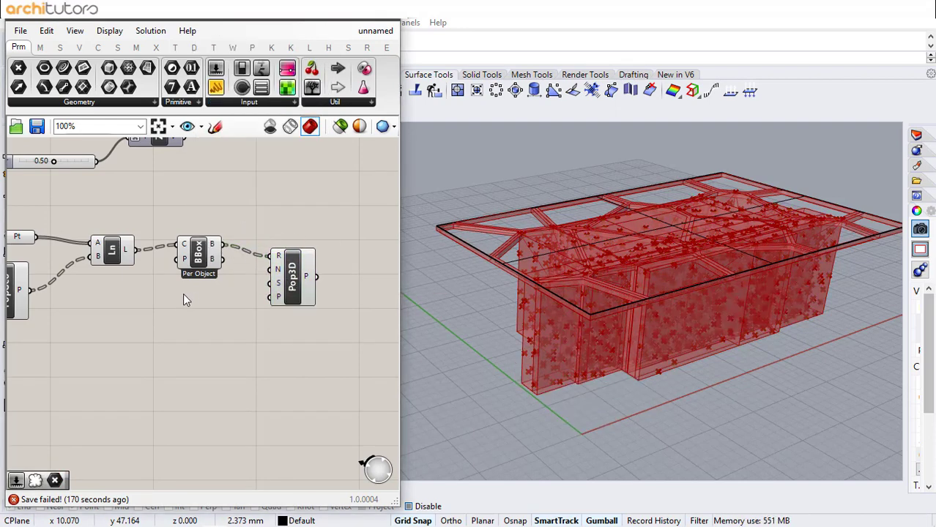
{"action": "double_click", "coordinate": [182, 292]}
{"action": "type", "text": "44"}
{"action": "key", "text": "Return"}
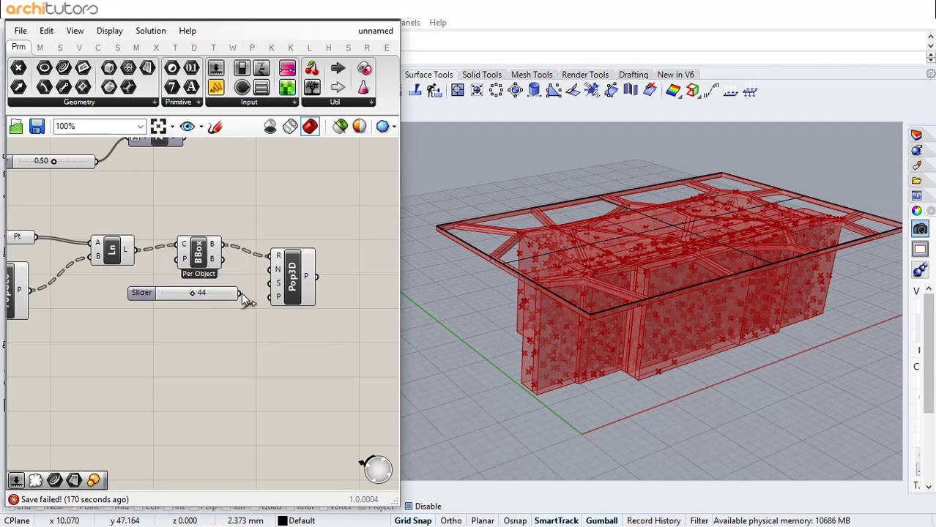
{"action": "left_click_drag", "start_coordinate": [239, 293], "coordinate": [272, 271]}
{"action": "key", "text": "ctrl+z"}
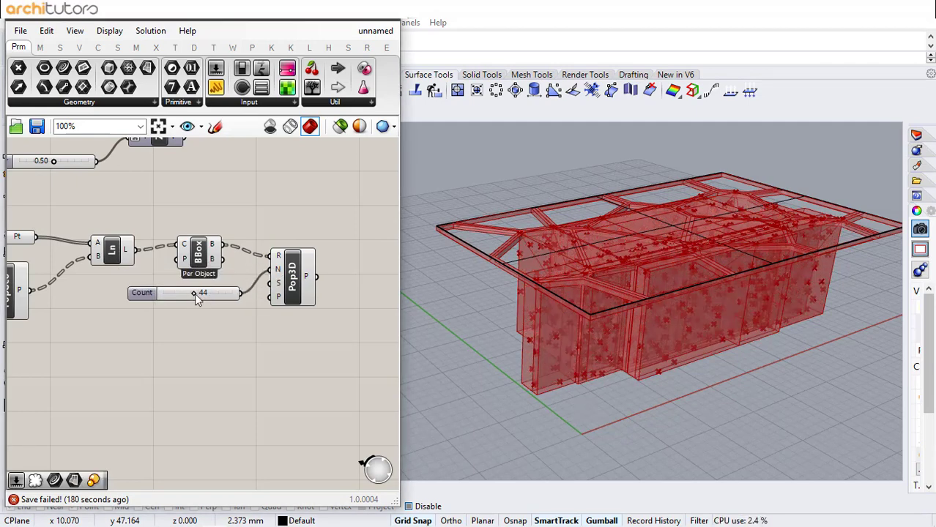
{"action": "left_click_drag", "start_coordinate": [194, 293], "coordinate": [176, 311]}
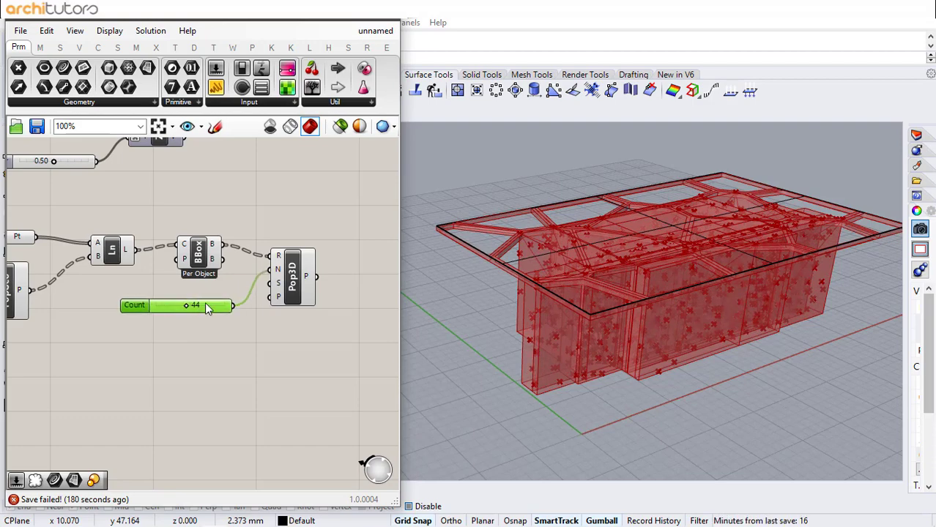
- Add a Point parameter after Populate 3D and connect the population output to it
{"action": "right_click_drag", "start_coordinate": [564, 278], "coordinate": [687, 296]}
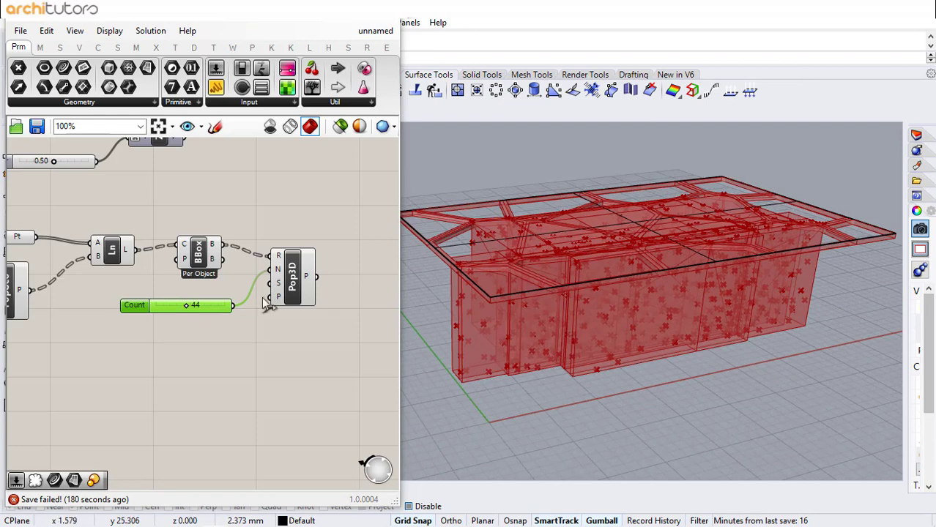
{"action": "right_click_drag", "start_coordinate": [304, 245], "coordinate": [181, 239]}
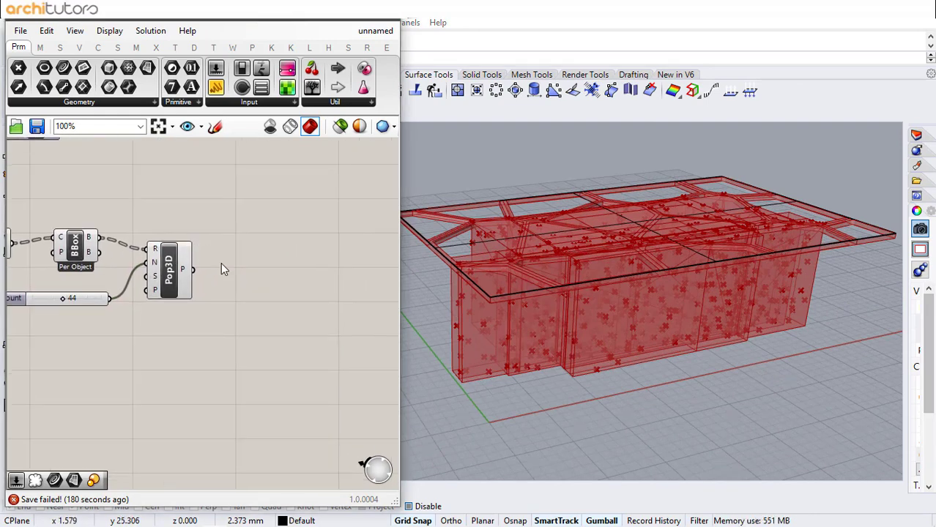
{"action": "double_click", "coordinate": [222, 262]}
{"action": "type", "text": "po"}
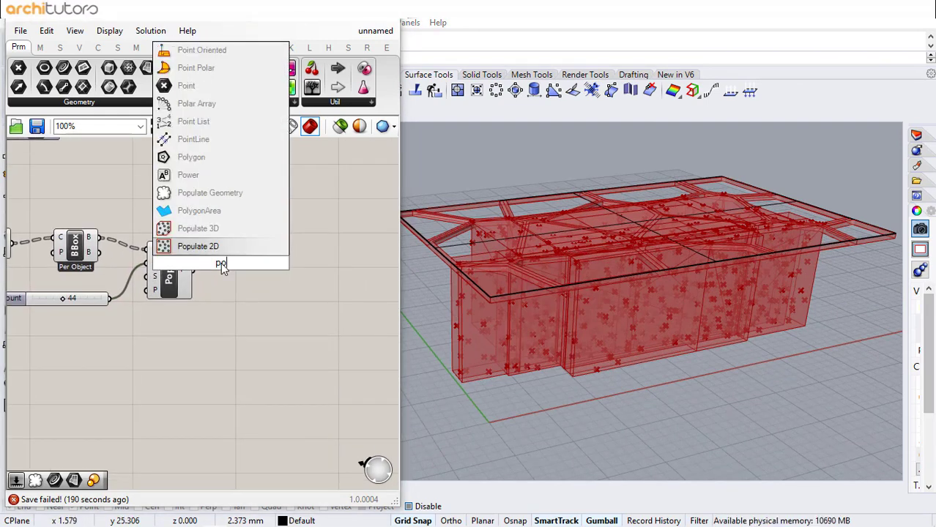
{"action": "type", "text": "int"}
{"action": "key", "text": "Return"}
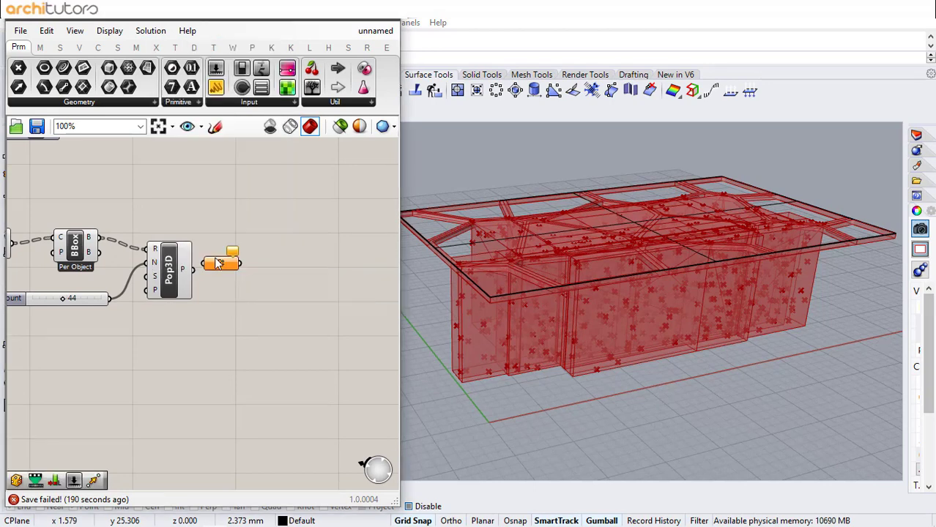
{"action": "left_click_drag", "start_coordinate": [203, 269], "coordinate": [251, 262]}
{"action": "left_click", "coordinate": [289, 240]}
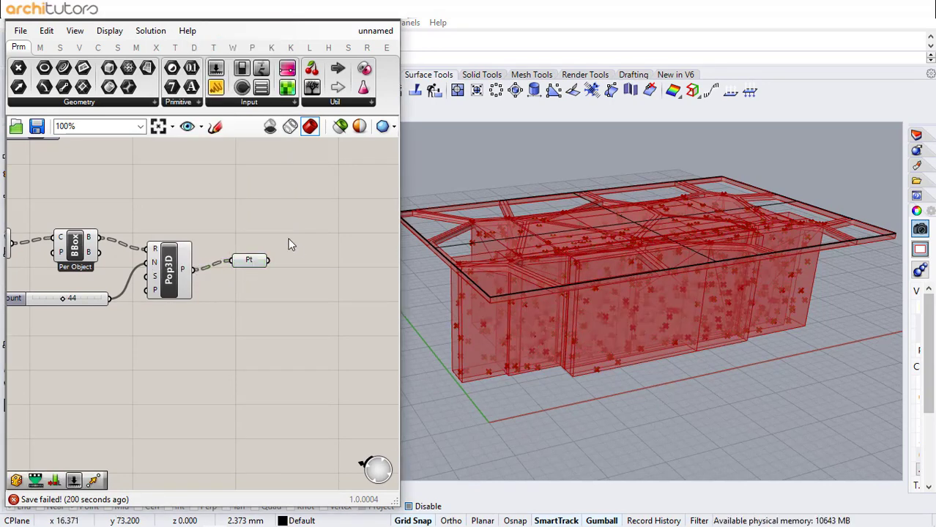
- Add a Proximity 3D component and place it beyond the new Point parameter, leaving space between them
{"action": "double_click", "coordinate": [283, 247]}
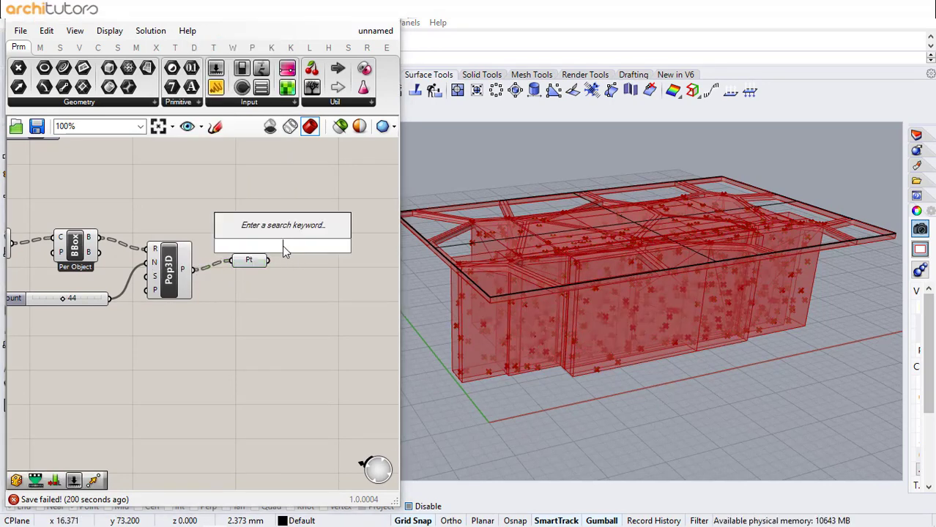
{"action": "type", "text": "pro"}
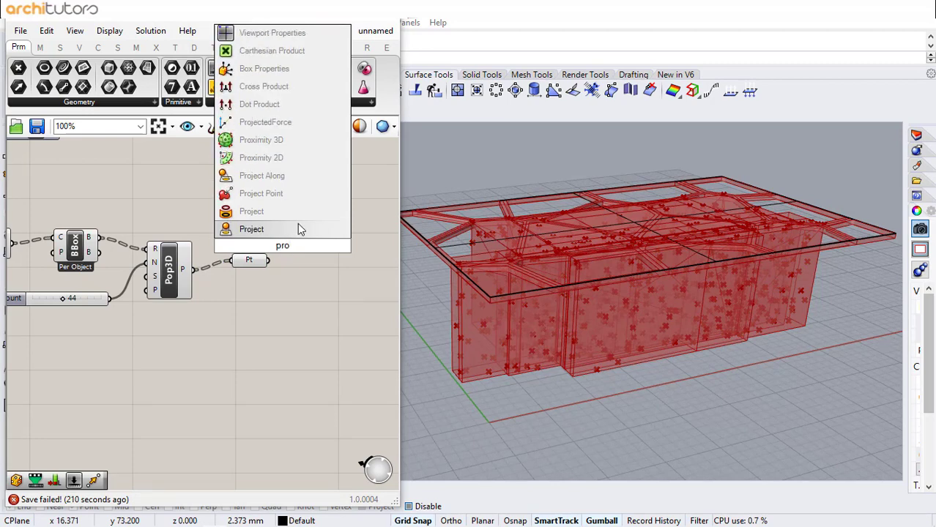
{"action": "left_click", "coordinate": [315, 157]}
{"action": "left_click_drag", "start_coordinate": [280, 254], "coordinate": [340, 287]}
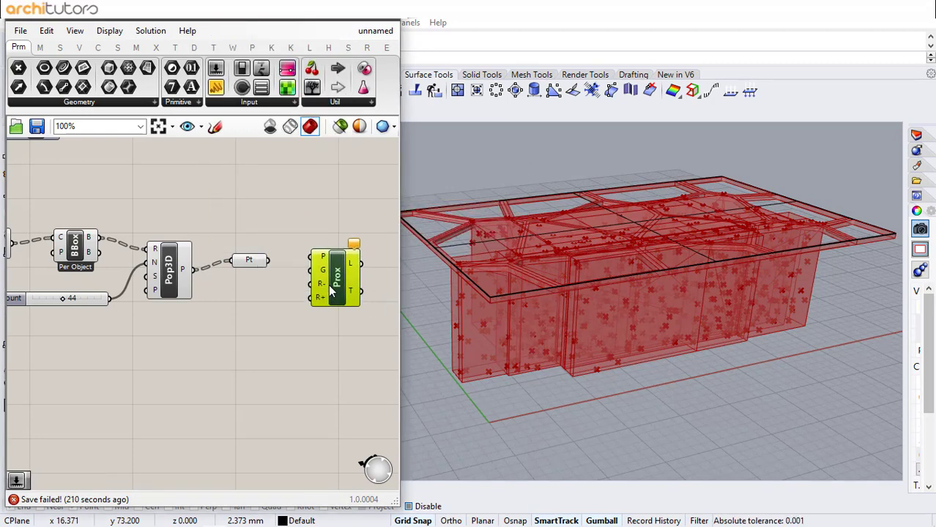
{"action": "left_click", "coordinate": [278, 219]}
- Hide the previews of the support components from Populate Geometry through Populate 3D, then select the Point parameter to check its points
{"action": "right_click_drag", "start_coordinate": [163, 218], "coordinate": [262, 221]}
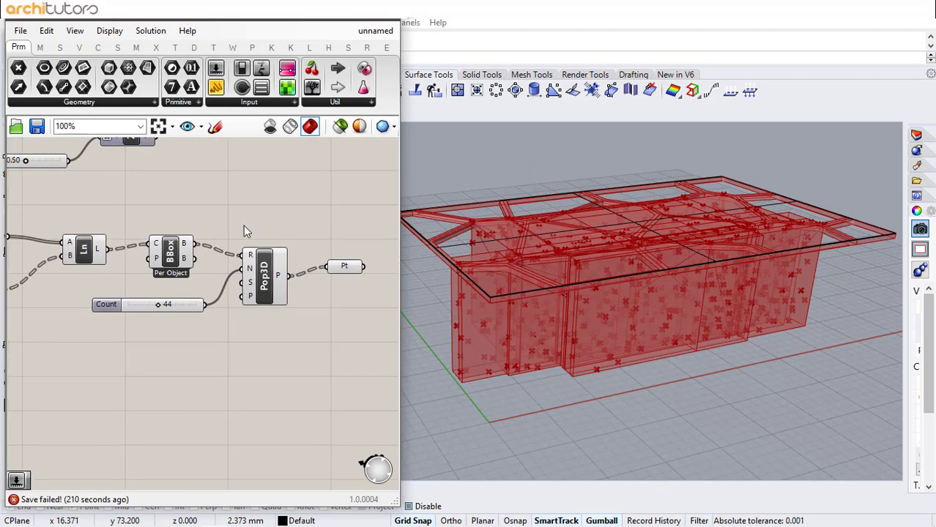
{"action": "scroll", "coordinate": [243, 225], "scroll_direction": "down", "scroll_amount": 2}
{"action": "left_click_drag", "start_coordinate": [274, 221], "coordinate": [26, 330]}
{"action": "middle_click", "coordinate": [125, 327]}
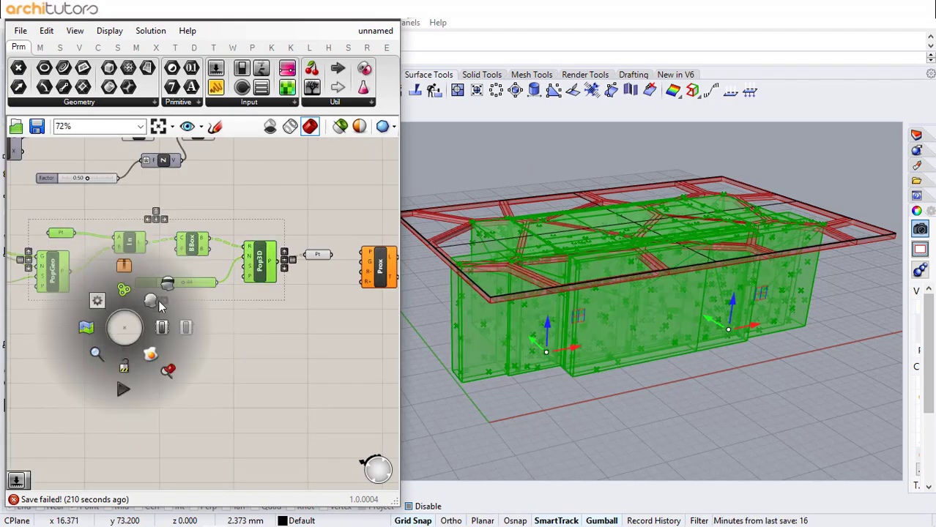
{"action": "left_click", "coordinate": [181, 285]}
{"action": "scroll", "coordinate": [345, 261], "scroll_direction": "up", "scroll_amount": 2}
{"action": "left_click", "coordinate": [313, 257]}
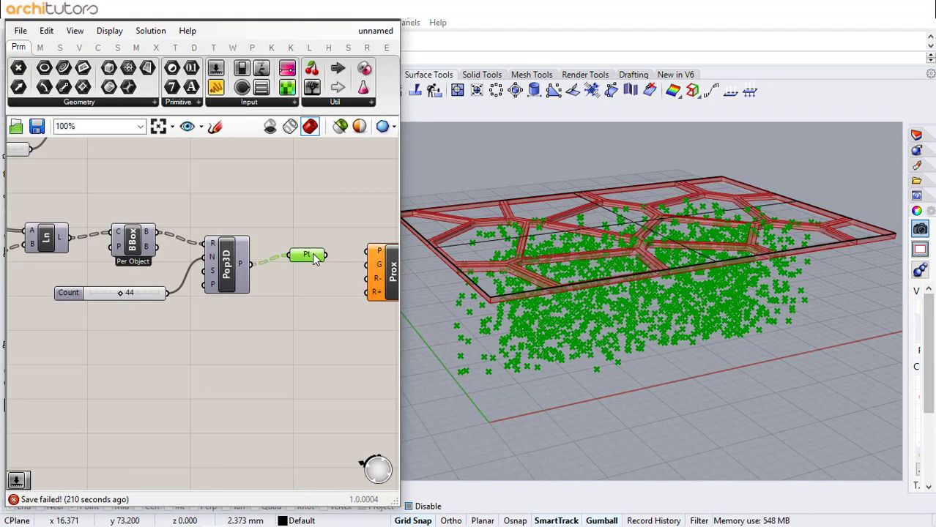
- Set Populate 3D's Count slider to 43
{"action": "right_click_drag", "start_coordinate": [306, 301], "coordinate": [268, 293]}
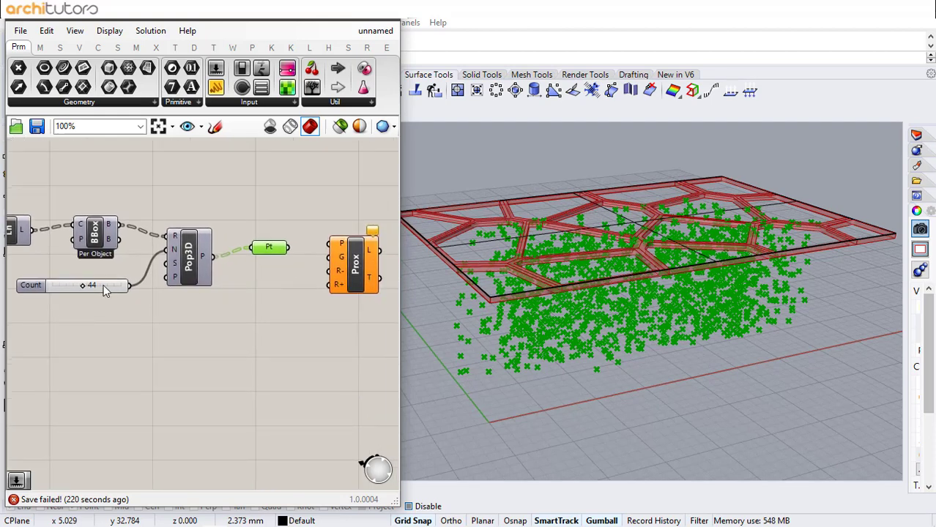
{"action": "mouse_move", "coordinate": [81, 286]}
{"action": "left_mouse_down"}
{"action": "mouse_move", "coordinate": [96, 289]}
{"action": "mouse_move", "coordinate": [80, 289]}
{"action": "left_mouse_up"}
{"action": "left_click", "coordinate": [233, 312]}
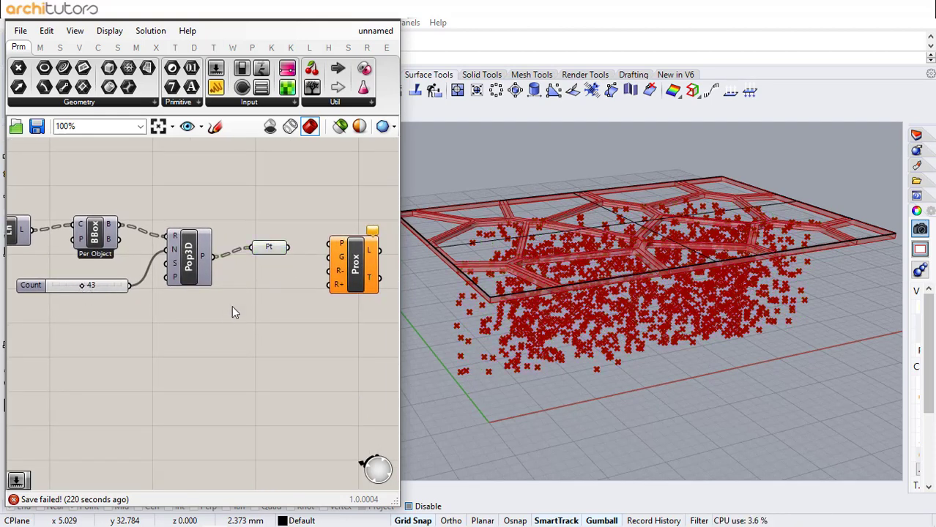
- Connect the Point parameter to Proximity 3D's points input, and flatten both that input and the links output
{"action": "left_click_drag", "start_coordinate": [289, 247], "coordinate": [330, 244]}
{"action": "right_click", "coordinate": [337, 244]}
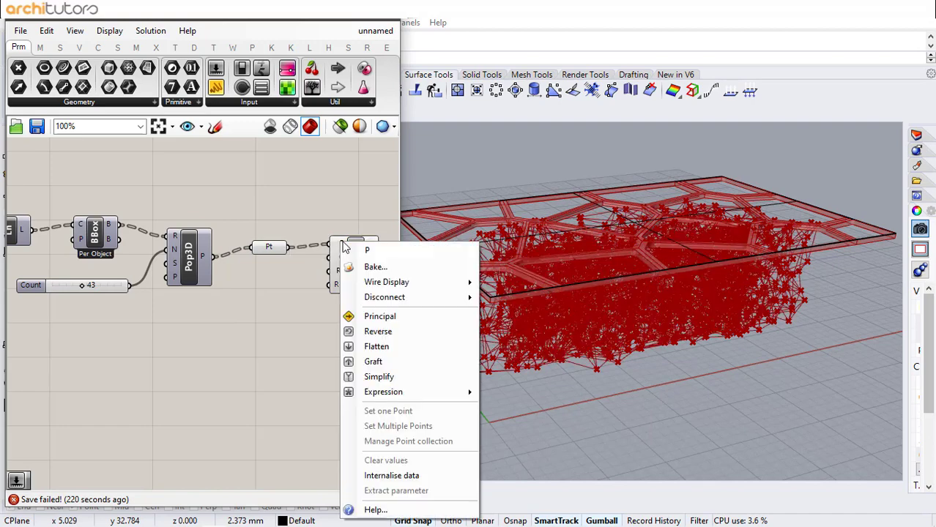
{"action": "left_click", "coordinate": [377, 347]}
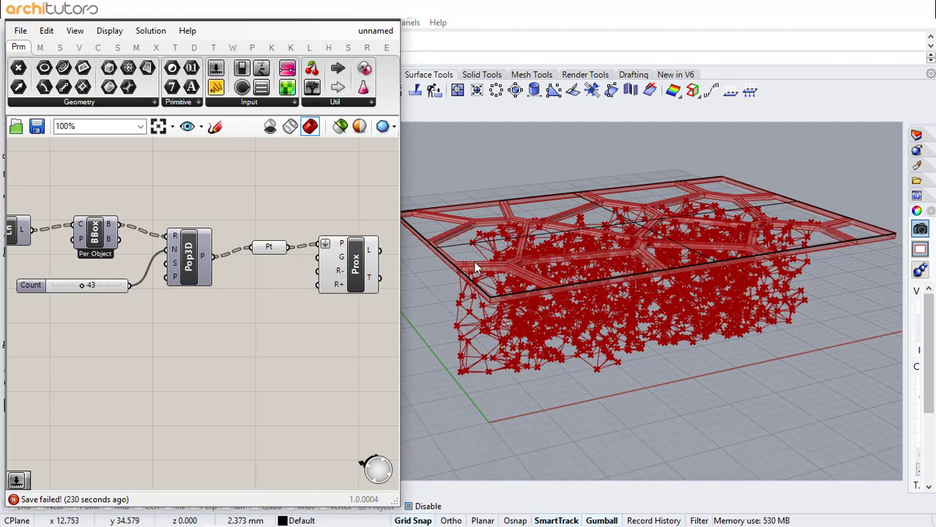
{"action": "right_click_drag", "start_coordinate": [473, 260], "coordinate": [596, 297]}
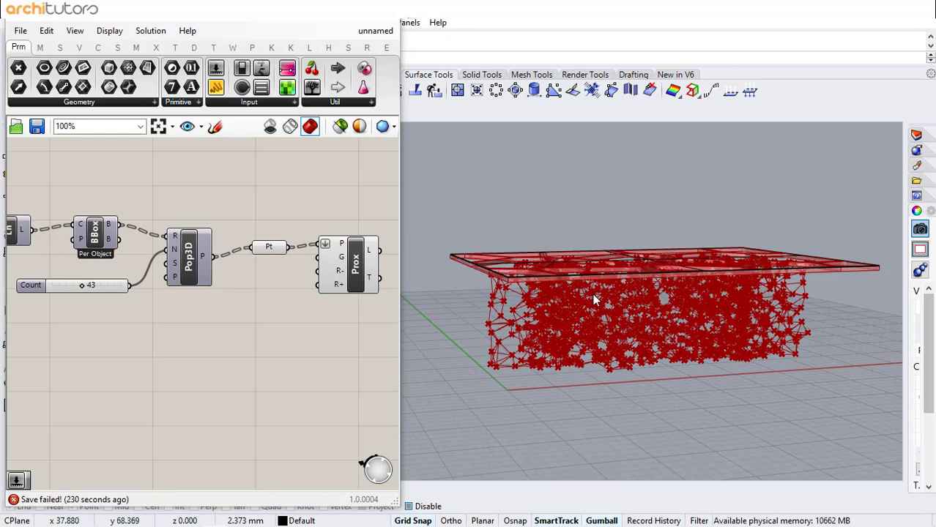
{"action": "right_click_drag", "start_coordinate": [298, 284], "coordinate": [187, 276]}
{"action": "scroll", "coordinate": [276, 257], "scroll_direction": "up", "scroll_amount": 1}
{"action": "right_click", "coordinate": [250, 250]}
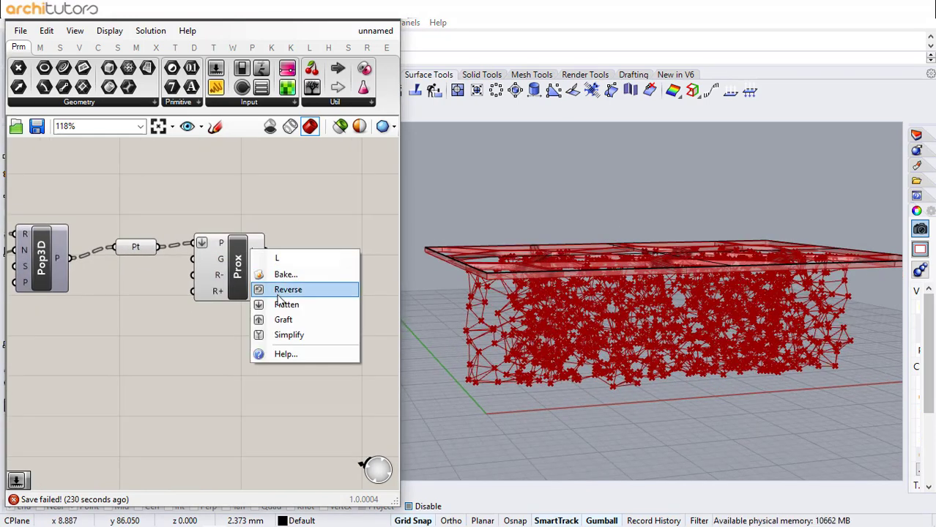
{"action": "left_click", "coordinate": [285, 305]}
- Add a Shortest Walk component, connect Proximity 3D's links to its curves input, and move it further from Proximity 3D
{"action": "right_click_drag", "start_coordinate": [309, 304], "coordinate": [218, 281]}
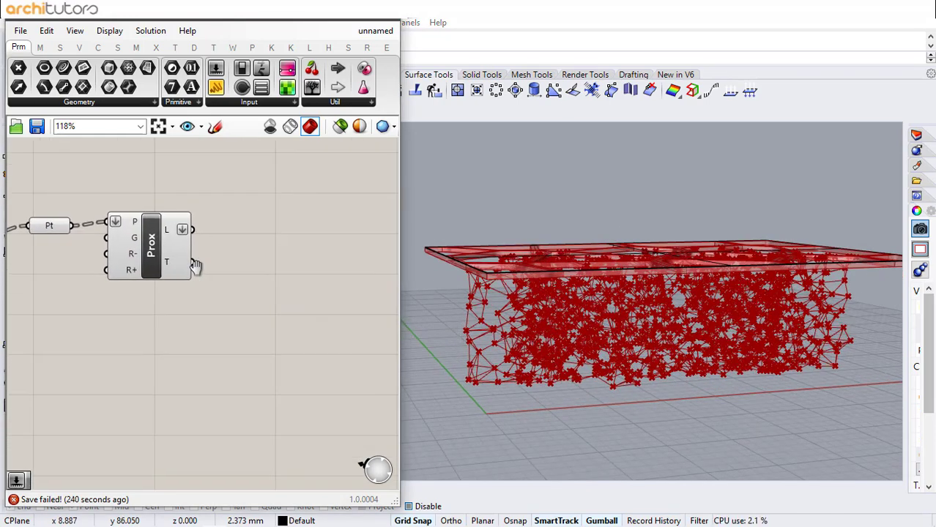
{"action": "double_click", "coordinate": [232, 249]}
{"action": "type", "text": "sho"}
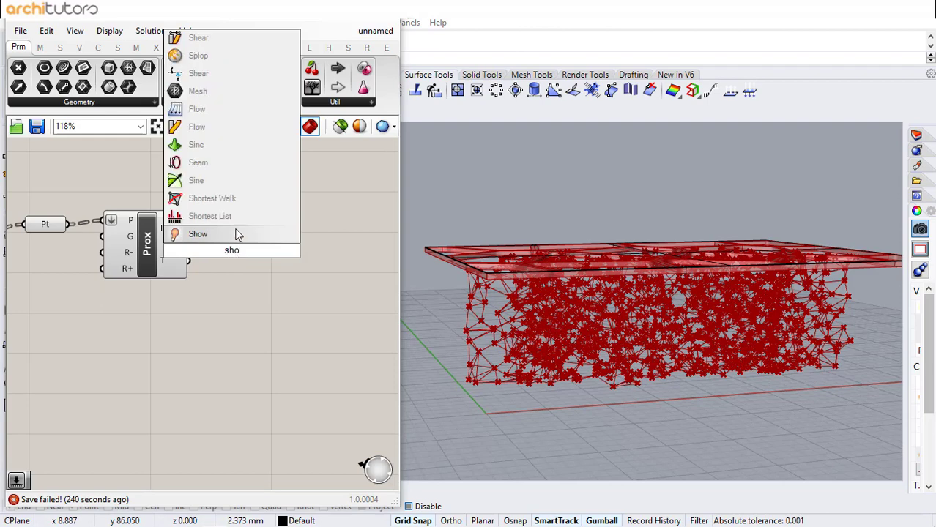
{"action": "left_click", "coordinate": [248, 204]}
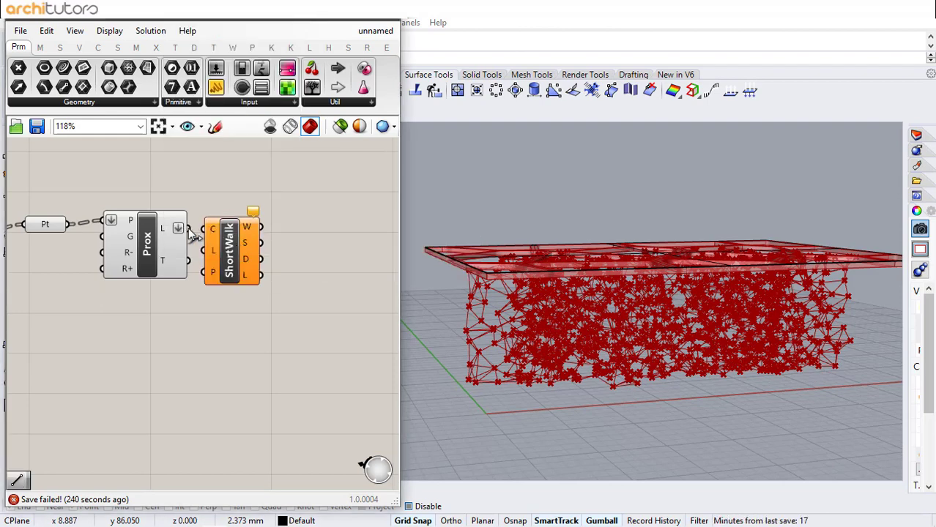
{"action": "left_click_drag", "start_coordinate": [234, 253], "coordinate": [272, 283]}
- Connect the Line component's output to Shortest Walk's P input
{"action": "scroll", "coordinate": [328, 320], "scroll_direction": "down", "scroll_amount": 3}
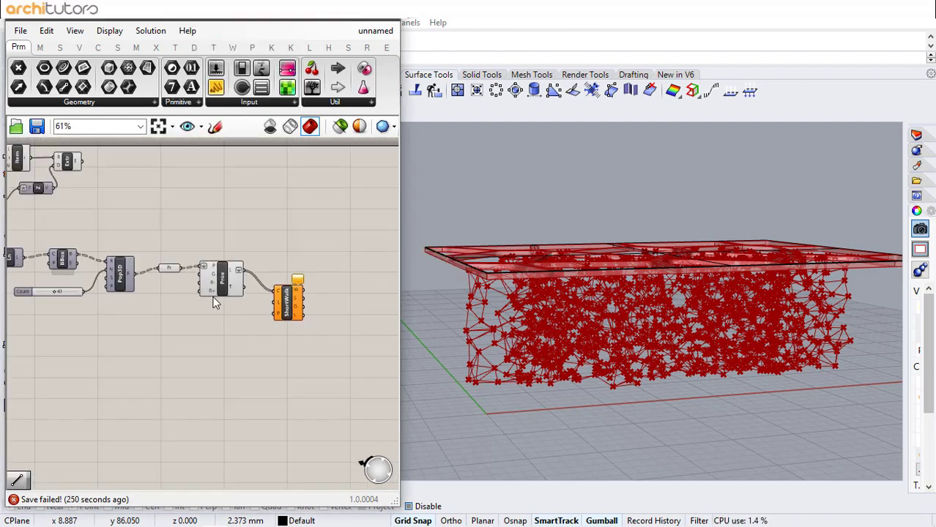
{"action": "right_click_drag", "start_coordinate": [71, 290], "coordinate": [230, 264]}
{"action": "right_click_drag", "start_coordinate": [145, 272], "coordinate": [172, 287]}
{"action": "left_click_drag", "start_coordinate": [186, 245], "coordinate": [289, 307]}
{"action": "scroll", "coordinate": [283, 306], "scroll_direction": "up", "scroll_amount": 2}
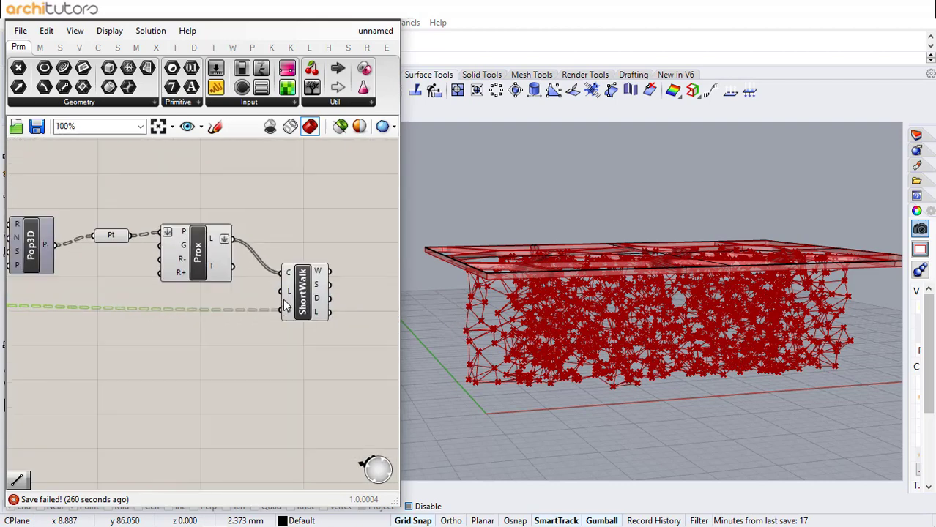
{"action": "left_click", "coordinate": [302, 293]}
- Hide the previews of the Point parameter and Proximity 3D, then inspect the shortest-walk curves beneath the frame
{"action": "left_click", "coordinate": [251, 186]}
{"action": "left_click_drag", "start_coordinate": [227, 184], "coordinate": [113, 288]}
{"action": "middle_click", "coordinate": [149, 191]}
{"action": "left_click", "coordinate": [202, 146]}
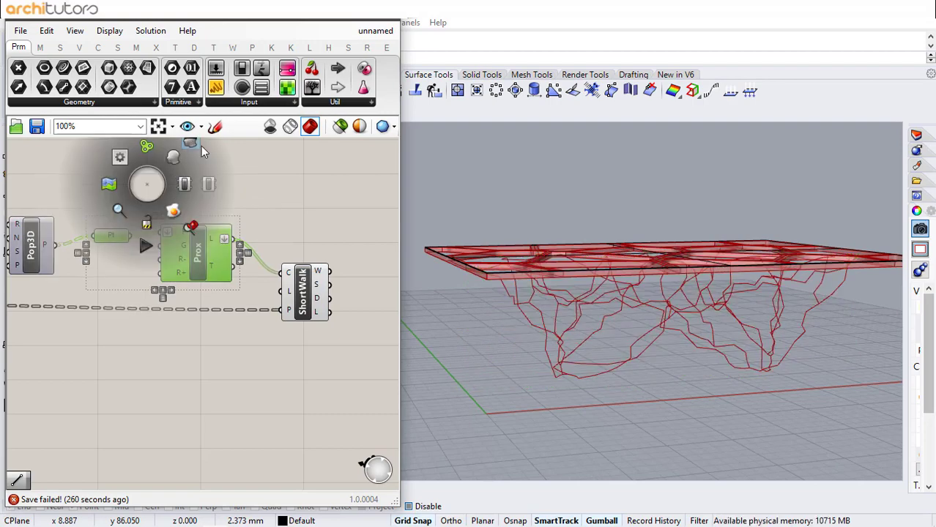
{"action": "left_click", "coordinate": [303, 307]}
{"action": "right_click_drag", "start_coordinate": [732, 342], "coordinate": [594, 312]}
{"action": "scroll", "coordinate": [594, 312], "scroll_direction": "down", "scroll_amount": 2}
{"action": "right_click_drag", "start_coordinate": [802, 364], "coordinate": [736, 277]}
{"action": "scroll", "coordinate": [709, 325], "scroll_direction": "down", "scroll_amount": 3}
{"action": "left_click", "coordinate": [240, 306]}
- Add a Discontinuity component, connect Shortest Walk's W output to its curve input, and move it further from Shortest Walk
{"action": "right_click_drag", "start_coordinate": [319, 289], "coordinate": [154, 284]}
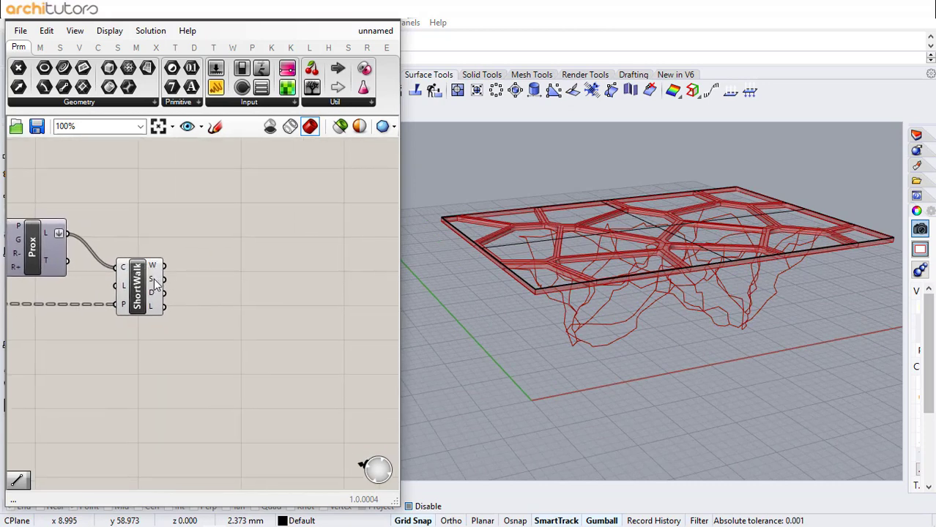
{"action": "double_click", "coordinate": [202, 268]}
{"action": "type", "text": "disc"}
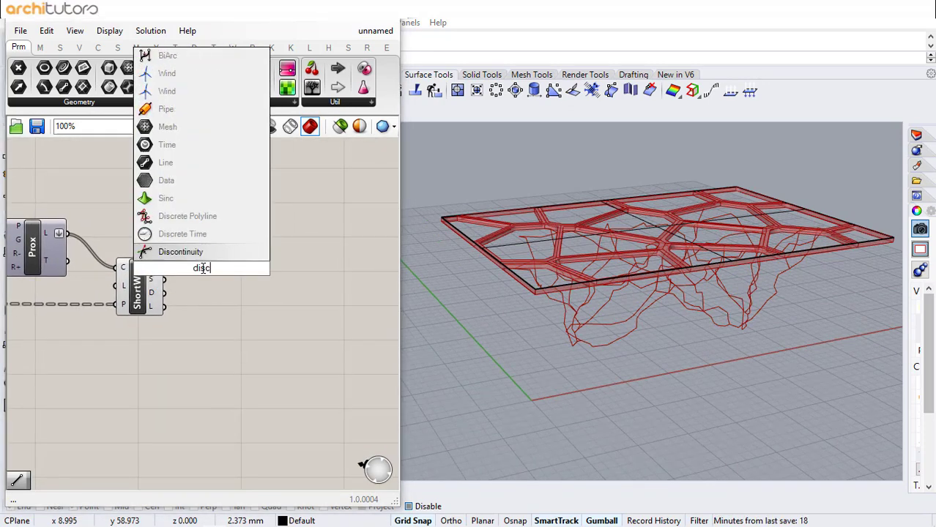
{"action": "key", "text": "Return"}
{"action": "scroll", "coordinate": [165, 273], "scroll_direction": "up", "scroll_amount": 1}
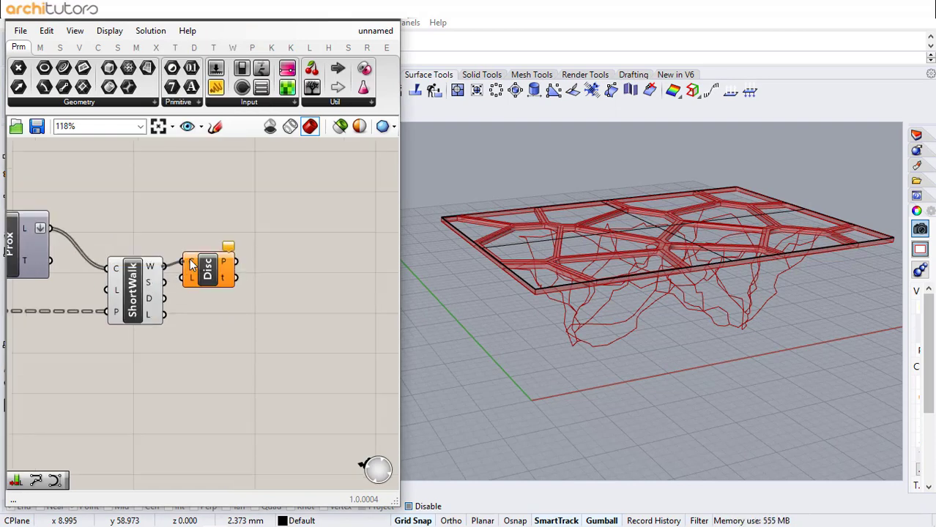
{"action": "left_click_drag", "start_coordinate": [191, 266], "coordinate": [227, 265]}
- Reparameterize the Discontinuity component's curve input
{"action": "right_click", "coordinate": [228, 265]}
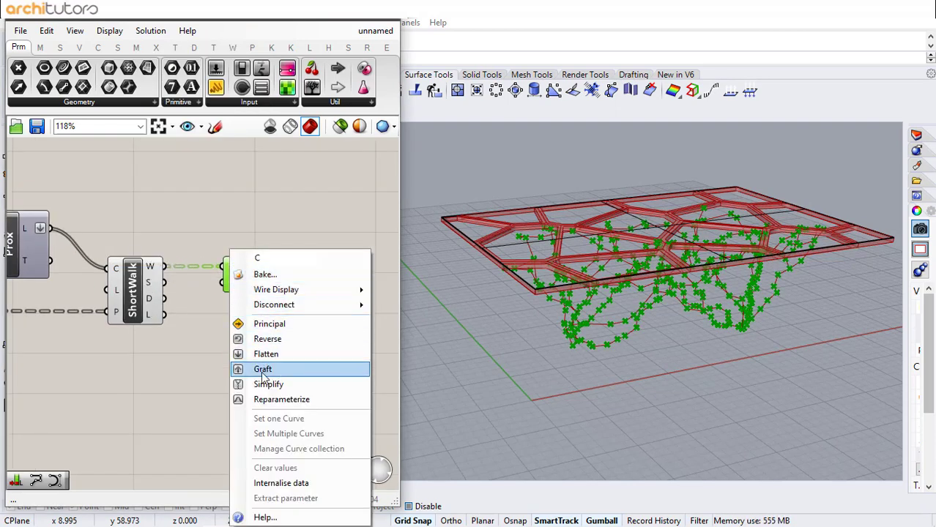
{"action": "left_click", "coordinate": [278, 399]}
{"action": "left_click", "coordinate": [250, 338]}
- Add a Nurbs Curve PWK component after Discontinuity
{"action": "right_click_drag", "start_coordinate": [250, 320], "coordinate": [214, 298]}
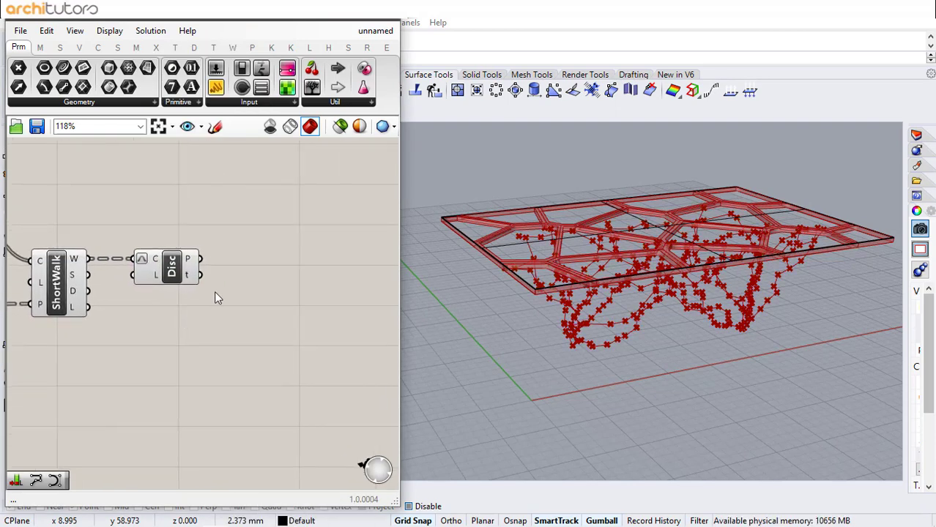
{"action": "double_click", "coordinate": [272, 261]}
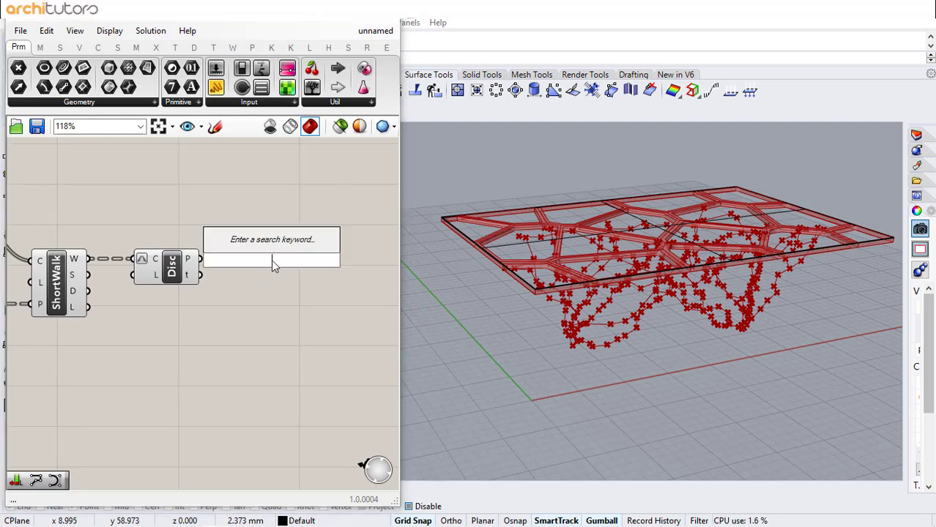
{"action": "type", "text": "nurb"}
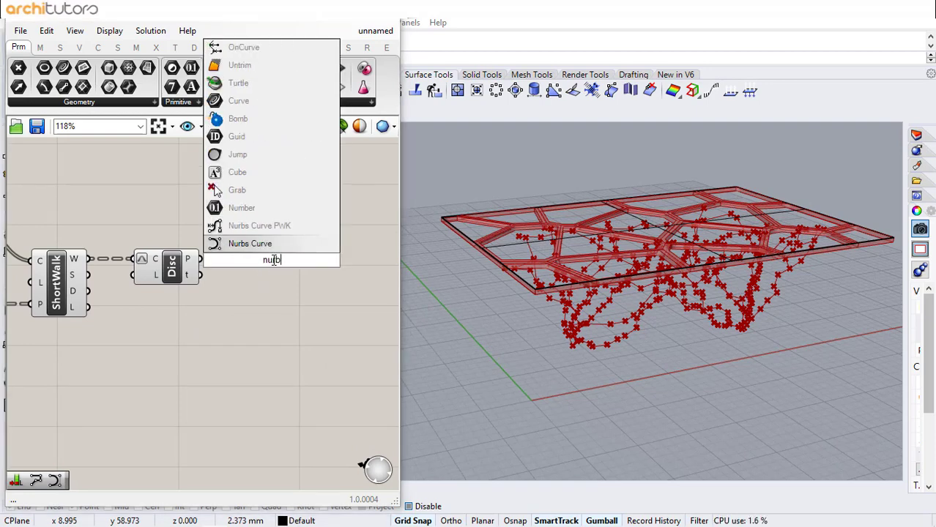
{"action": "left_click", "coordinate": [217, 225]}
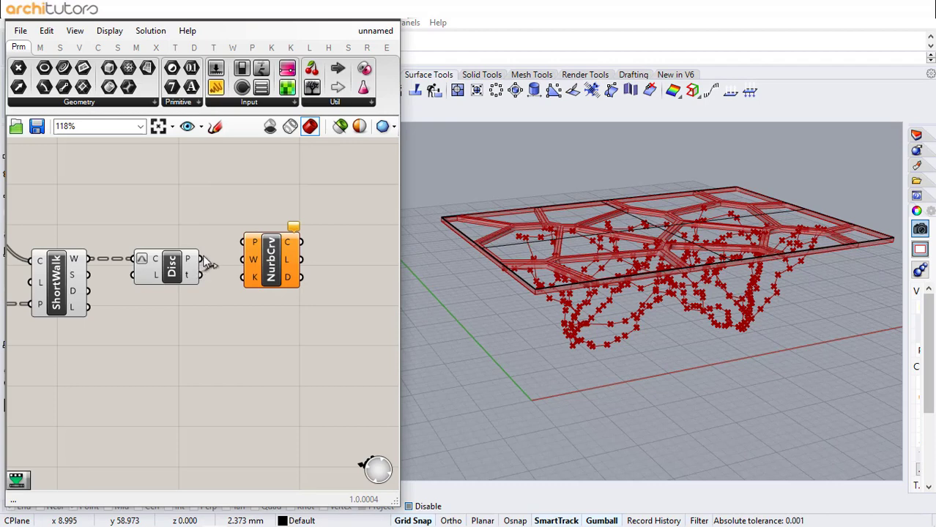
- Connect Discontinuity's P output to Nurbs Curve PWK's P input and to a new List Length component above it
{"action": "left_click_drag", "start_coordinate": [270, 263], "coordinate": [350, 280]}
{"action": "left_click", "coordinate": [177, 228]}
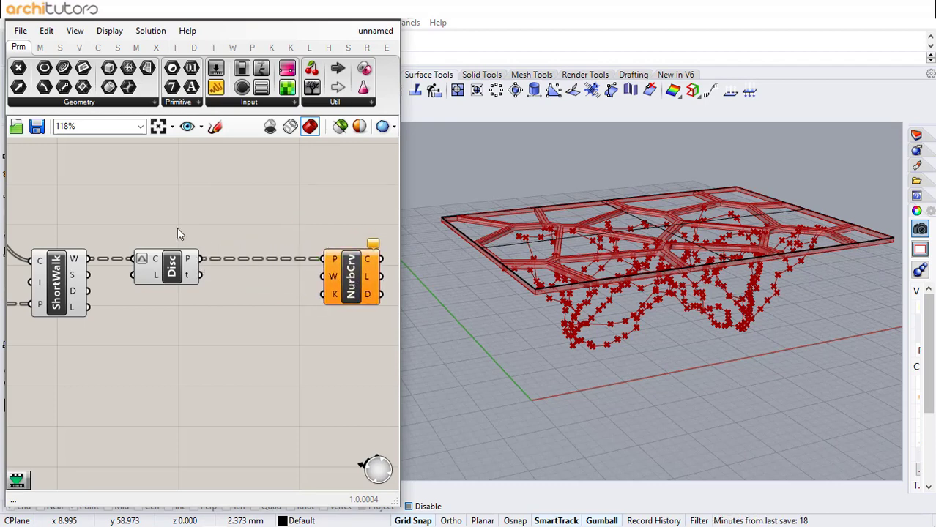
{"action": "double_click", "coordinate": [205, 210]}
{"action": "type", "text": "li"}
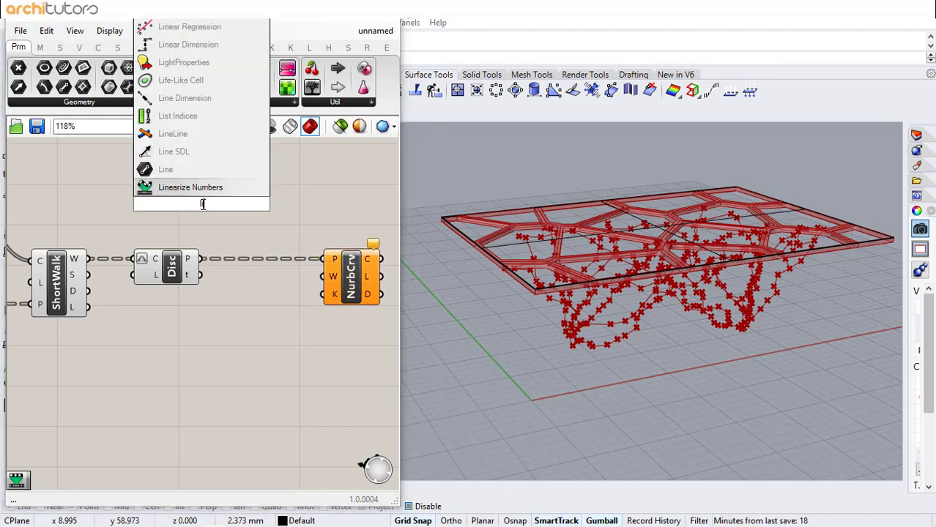
{"action": "type", "text": "st l"}
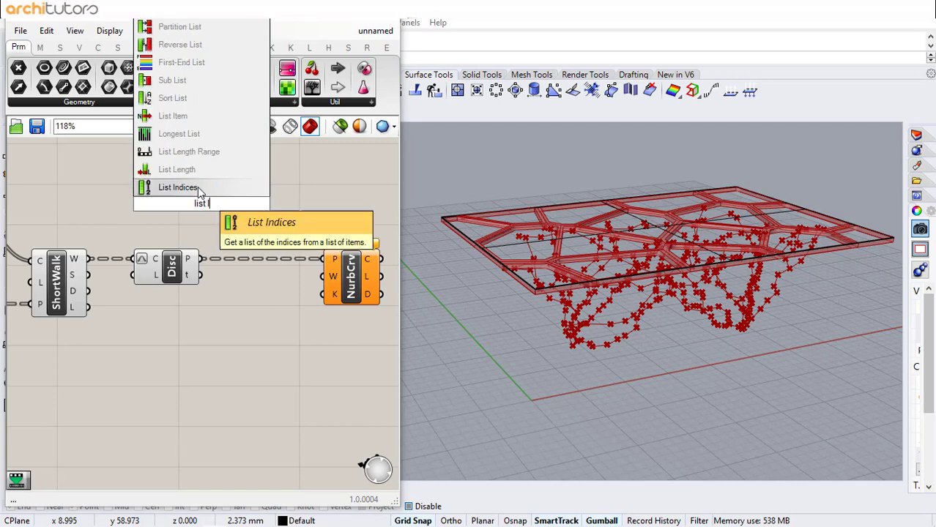
{"action": "left_click", "coordinate": [205, 184]}
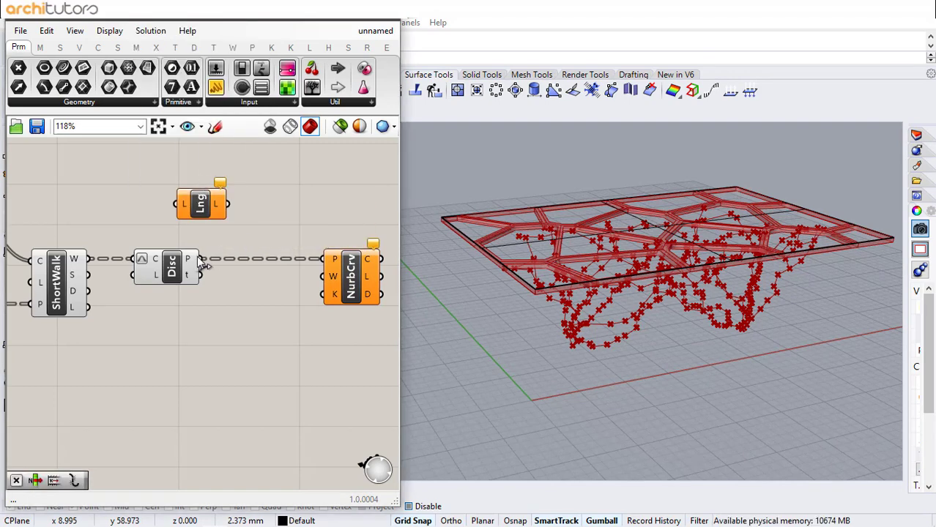
{"action": "left_click_drag", "start_coordinate": [172, 207], "coordinate": [175, 205]}
{"action": "left_click_drag", "start_coordinate": [203, 207], "coordinate": [219, 208]}
{"action": "left_click", "coordinate": [270, 207]}
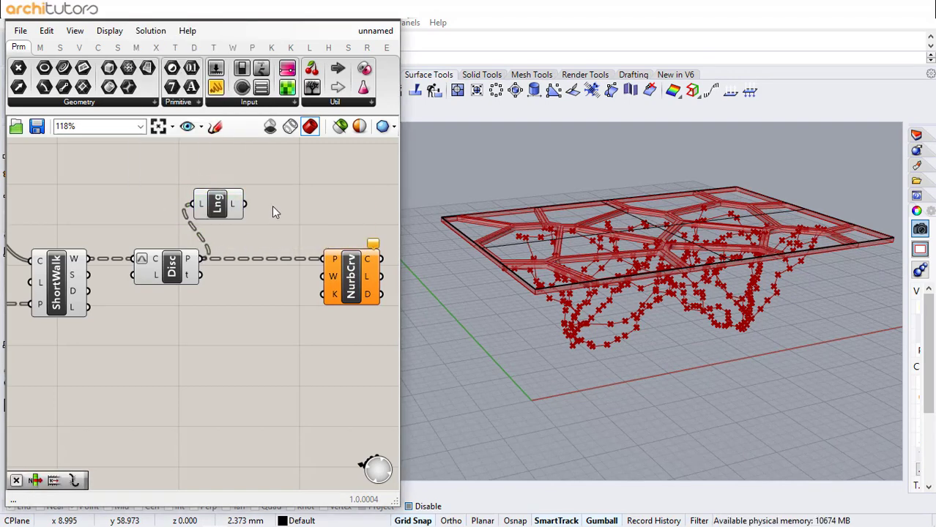
- Add a Knot Vector component, feeding List Length into its N input and its K output into Nurbs Curve PWK's K input
{"action": "double_click", "coordinate": [272, 208]}
{"action": "type", "text": "kno"}
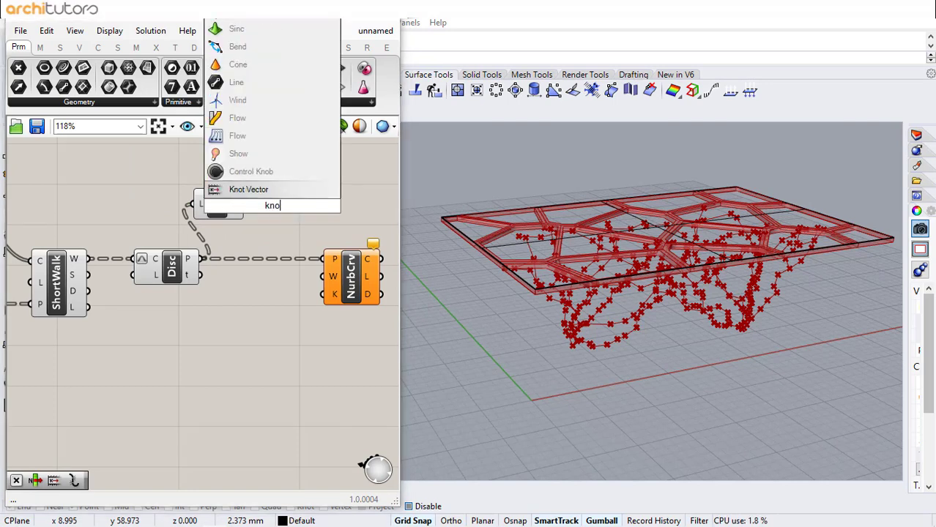
{"action": "left_click", "coordinate": [267, 190]}
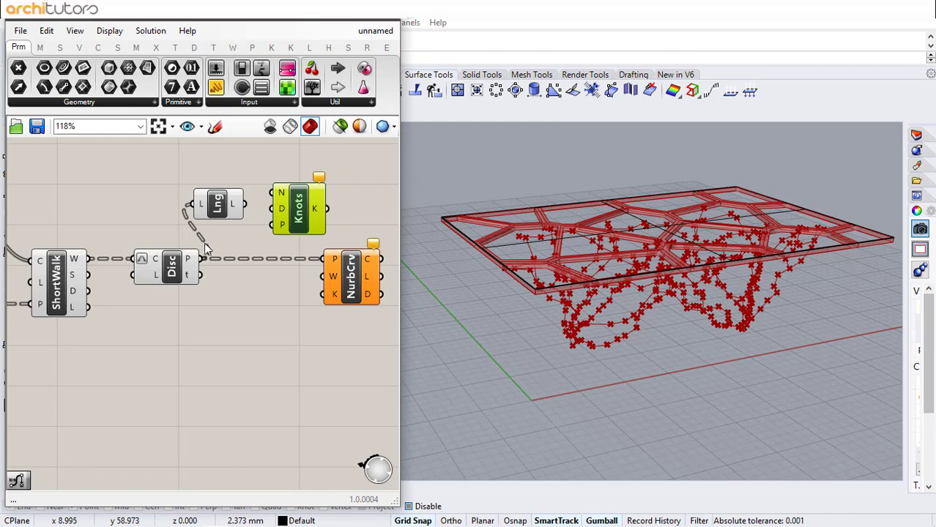
{"action": "left_click_drag", "start_coordinate": [281, 191], "coordinate": [282, 193]}
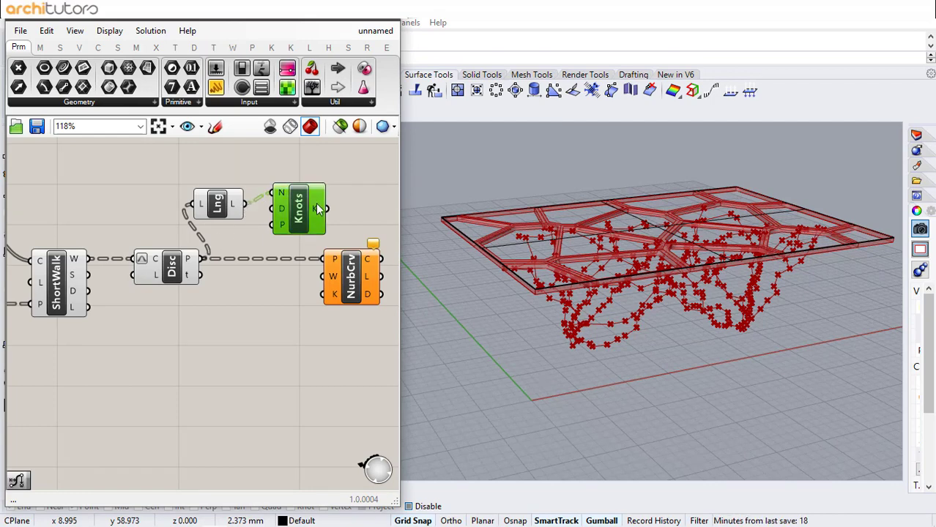
{"action": "left_click_drag", "start_coordinate": [335, 208], "coordinate": [374, 278]}
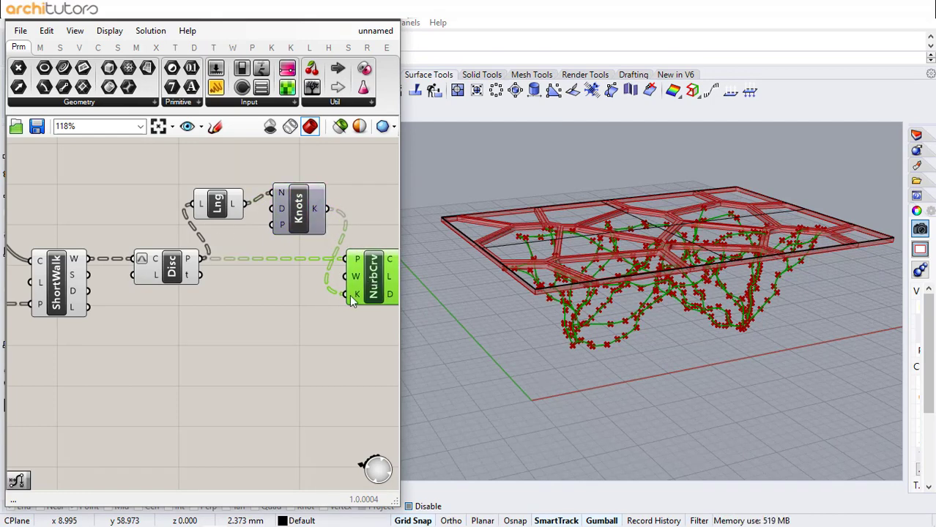
{"action": "left_click", "coordinate": [334, 339]}
- Compare the NURBS curves with the shortest-walk polylines, and hide the Shortest Walk component's preview
{"action": "scroll", "coordinate": [623, 338], "scroll_direction": "up", "scroll_amount": 8}
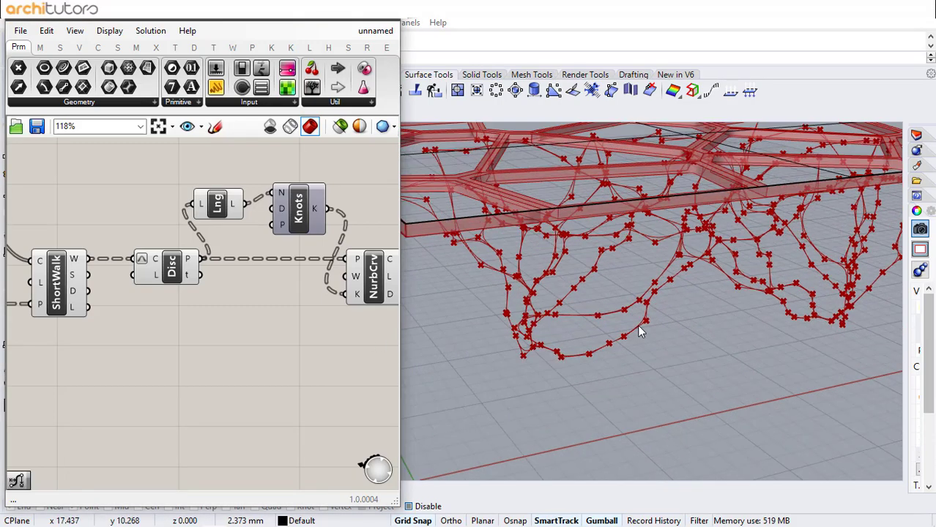
{"action": "scroll", "coordinate": [238, 297], "scroll_direction": "down", "scroll_amount": 3}
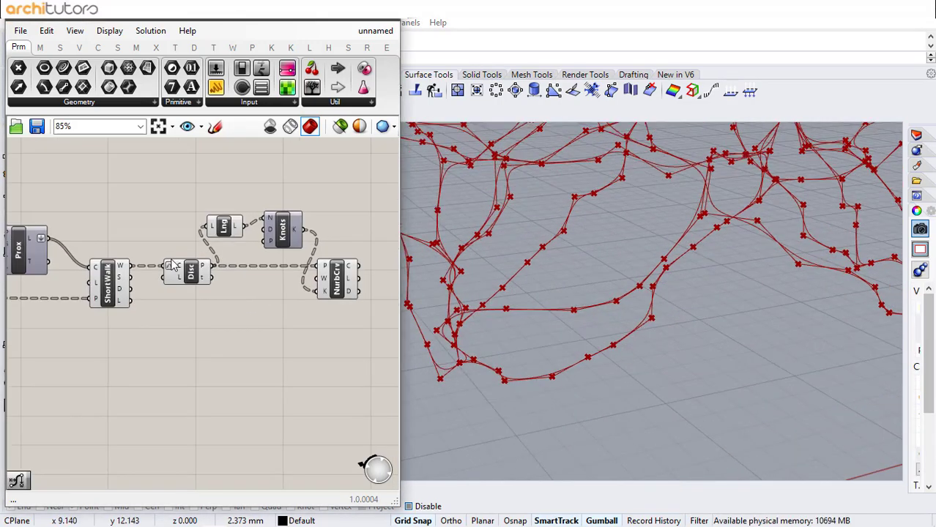
{"action": "left_click", "coordinate": [115, 288]}
{"action": "left_click", "coordinate": [330, 280]}
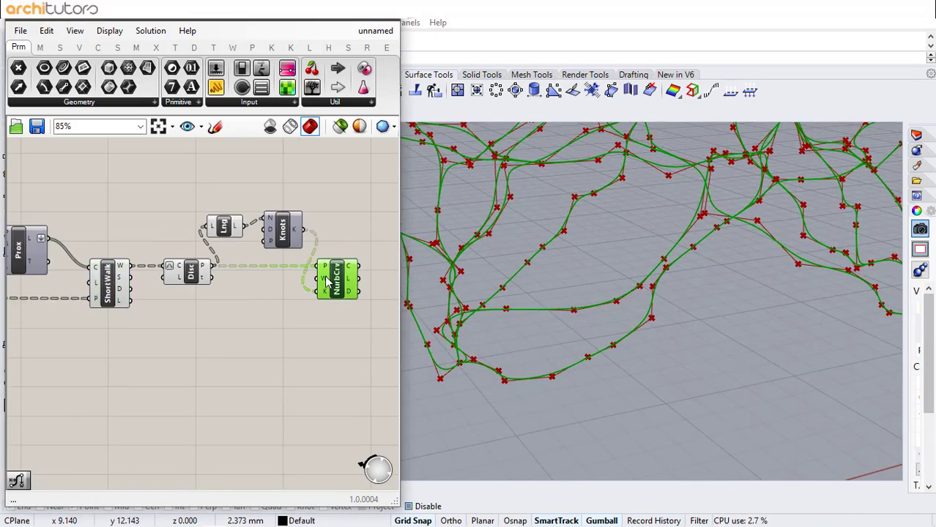
{"action": "left_click", "coordinate": [114, 283]}
{"action": "middle_click", "coordinate": [116, 283]}
{"action": "left_click", "coordinate": [160, 236]}
{"action": "left_click", "coordinate": [203, 314]}
- Move the Nurbs Curve PWK component slightly further from Discontinuity
{"action": "right_click_drag", "start_coordinate": [212, 304], "coordinate": [99, 296]}
{"action": "scroll", "coordinate": [222, 281], "scroll_direction": "up", "scroll_amount": 1}
{"action": "left_click_drag", "start_coordinate": [219, 281], "coordinate": [232, 280]}
{"action": "left_click", "coordinate": [275, 313]}
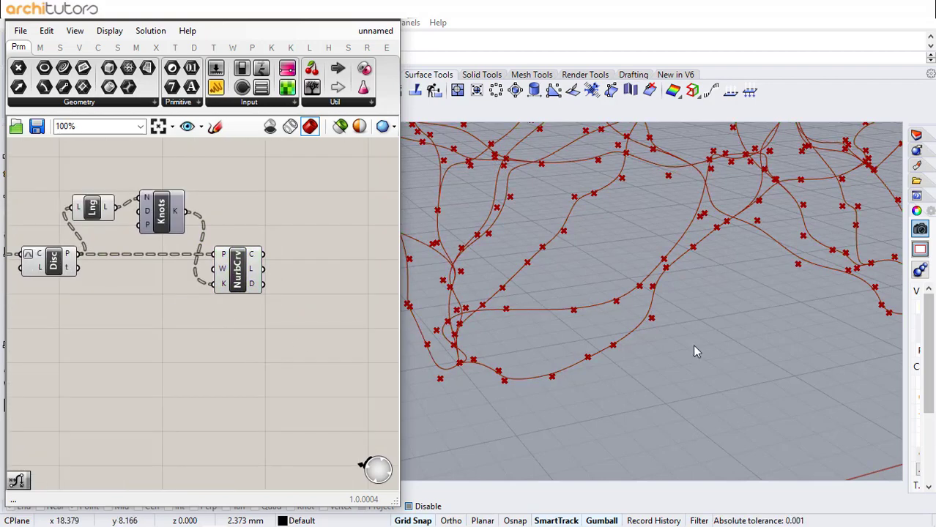
- Hide the previews of Discontinuity and List Length, keeping only the NURBS curves displayed beneath the frame
{"action": "scroll", "coordinate": [562, 306], "scroll_direction": "down", "scroll_amount": 9}
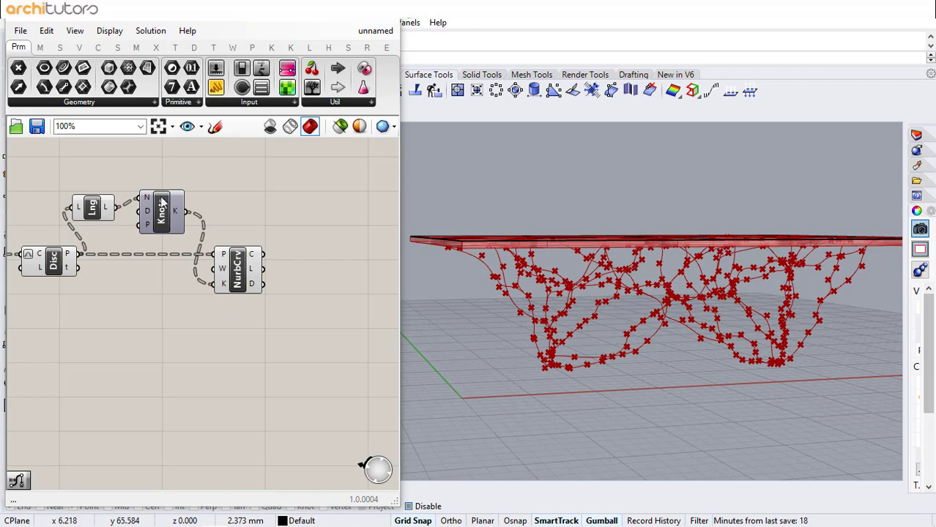
{"action": "left_click_drag", "start_coordinate": [110, 173], "coordinate": [33, 280]}
{"action": "middle_click", "coordinate": [96, 309]}
{"action": "left_click", "coordinate": [139, 269]}
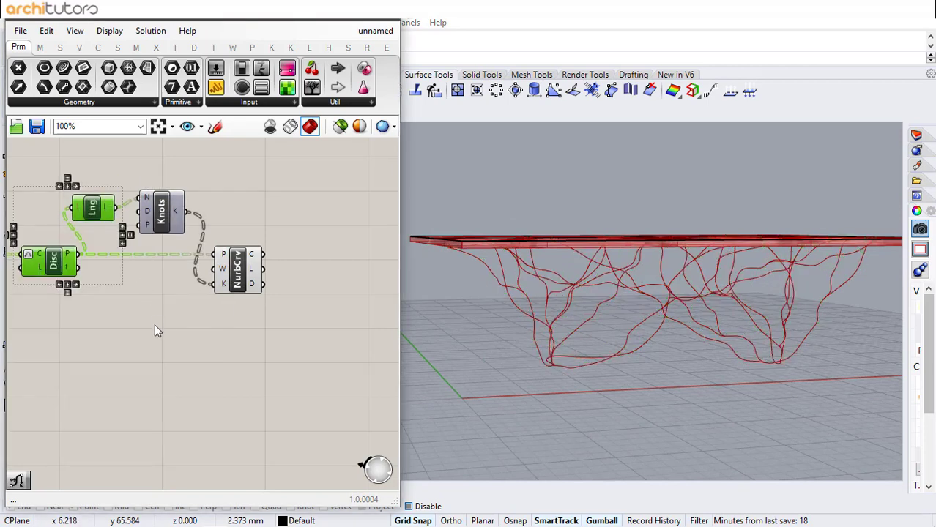
{"action": "left_click", "coordinate": [157, 328]}
{"action": "left_click", "coordinate": [239, 276]}
{"action": "left_click", "coordinate": [225, 320]}
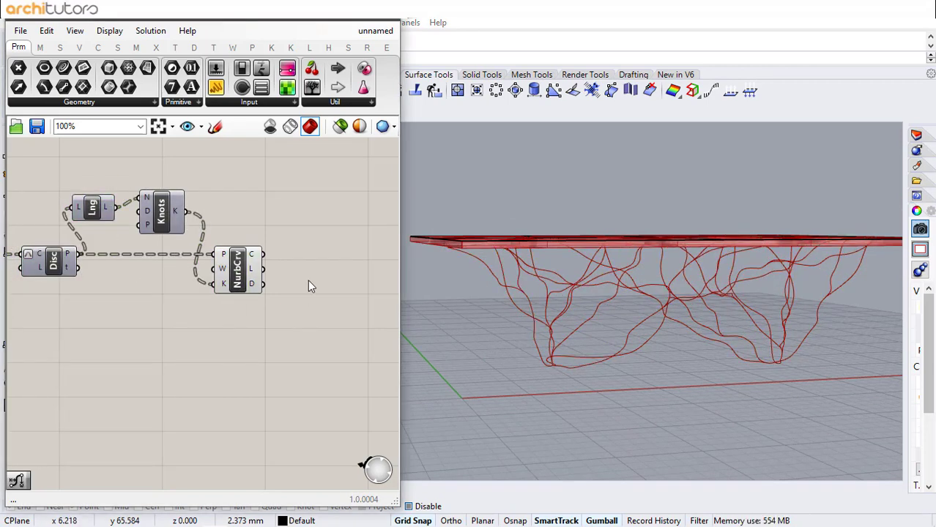
- Add a Pipe Variable component and connect Nurbs Curve PWK's C output to its curve input
{"action": "double_click", "coordinate": [306, 263]}
{"action": "type", "text": "pi"}
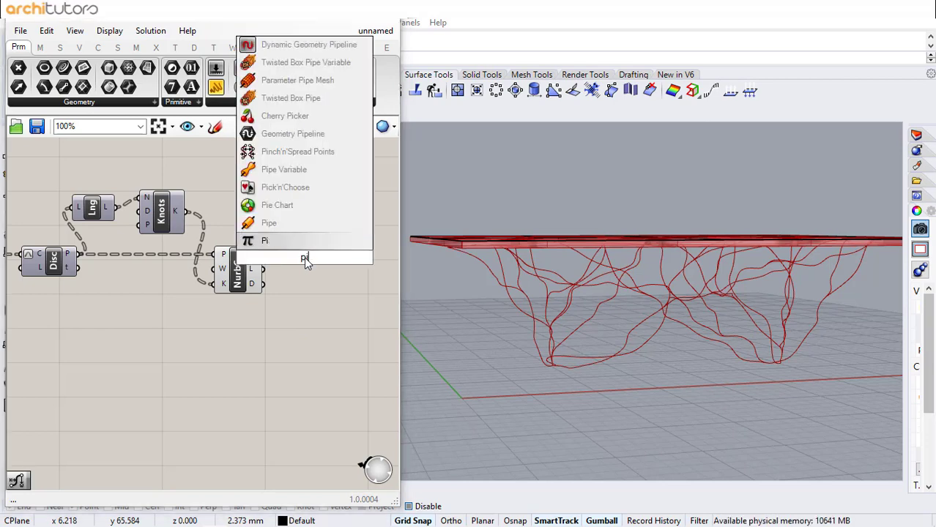
{"action": "type", "text": "pi"}
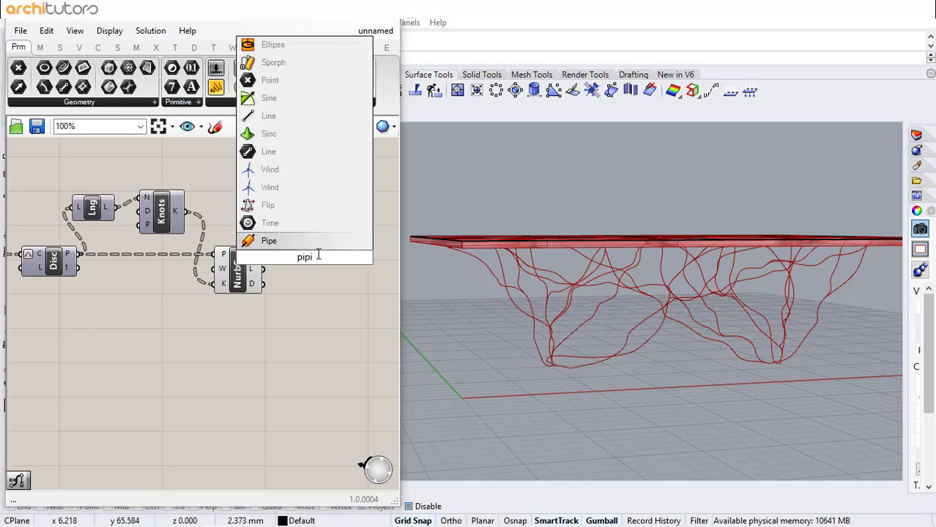
{"action": "left_click", "coordinate": [320, 220]}
{"action": "scroll", "coordinate": [281, 274], "scroll_direction": "up", "scroll_amount": 1}
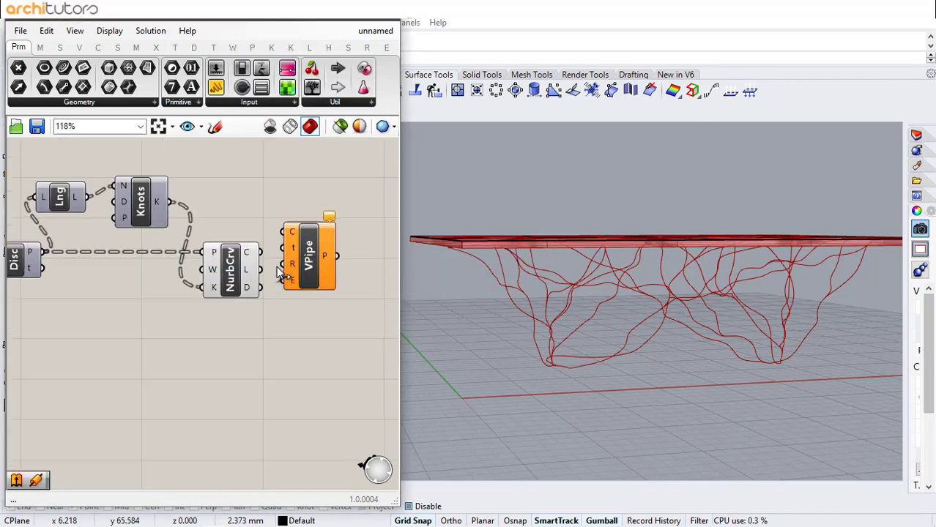
{"action": "left_click_drag", "start_coordinate": [306, 238], "coordinate": [356, 240]}
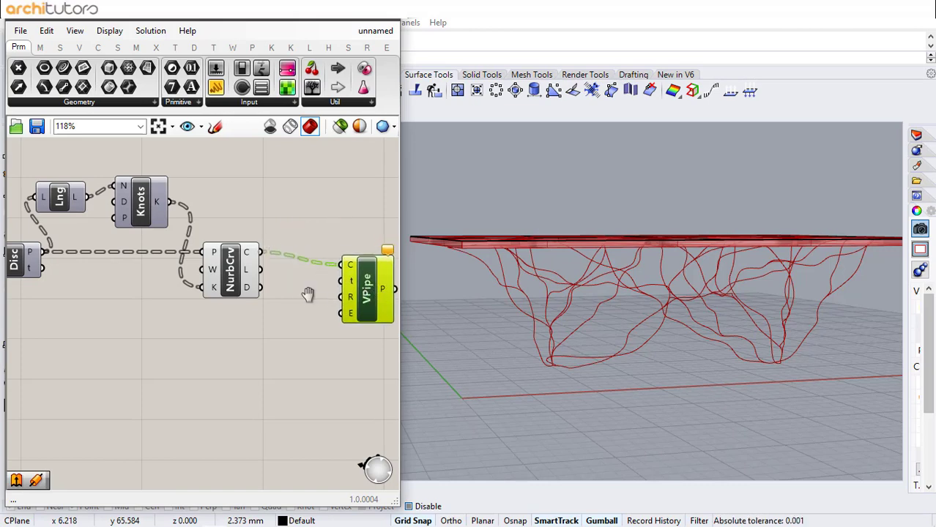
- Reparameterize and graft the Pipe Variable component's curve input
{"action": "scroll", "coordinate": [292, 271], "scroll_direction": "up", "scroll_amount": 2}
{"action": "right_click", "coordinate": [284, 262]}
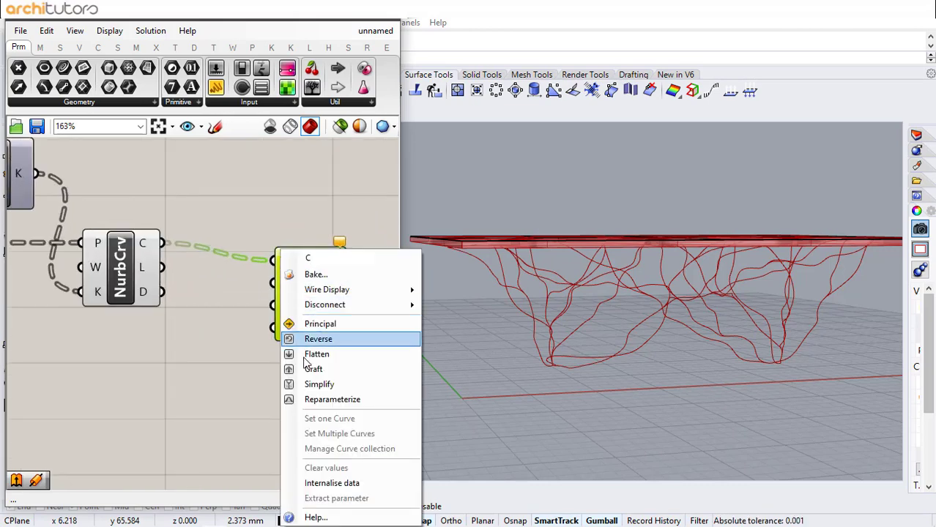
{"action": "left_click", "coordinate": [337, 399]}
{"action": "right_click", "coordinate": [285, 263]}
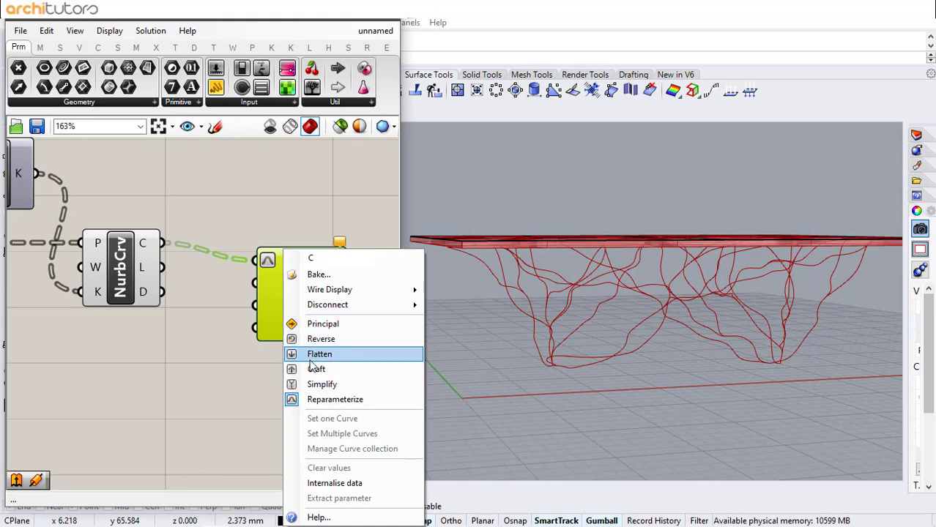
{"action": "left_click", "coordinate": [311, 354]}
- Move Discontinuity below the main wire line and simplify its t output
{"action": "scroll", "coordinate": [312, 222], "scroll_direction": "down", "scroll_amount": 3}
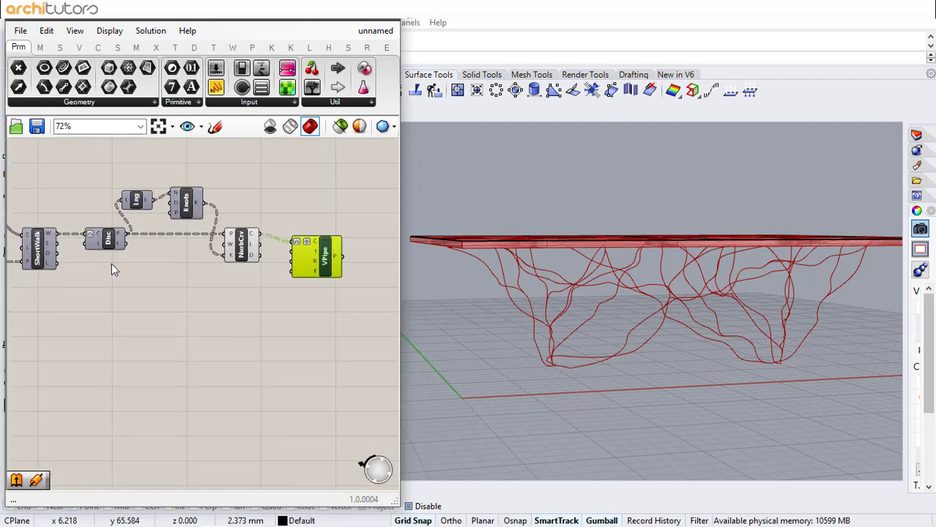
{"action": "scroll", "coordinate": [67, 261], "scroll_direction": "up", "scroll_amount": 2}
{"action": "scroll", "coordinate": [128, 252], "scroll_direction": "down", "scroll_amount": 2}
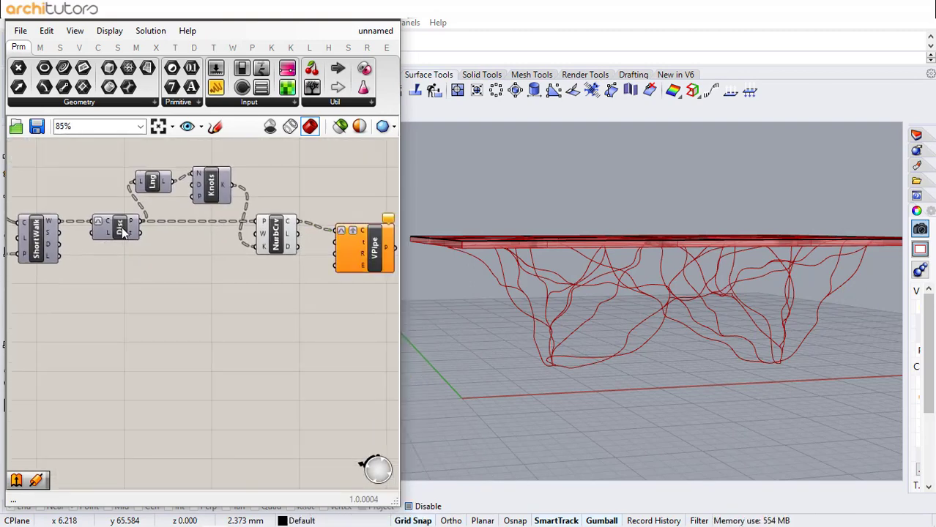
{"action": "left_click_drag", "start_coordinate": [122, 233], "coordinate": [118, 269]}
{"action": "scroll", "coordinate": [140, 278], "scroll_direction": "up", "scroll_amount": 2}
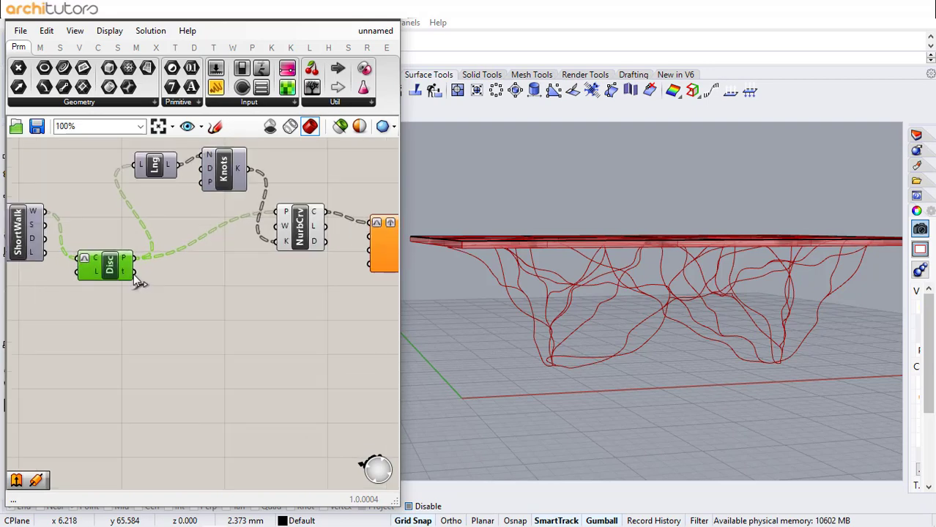
{"action": "right_click", "coordinate": [123, 273]}
{"action": "left_click", "coordinate": [146, 328]}
{"action": "scroll", "coordinate": [150, 286], "scroll_direction": "down", "scroll_amount": 2}
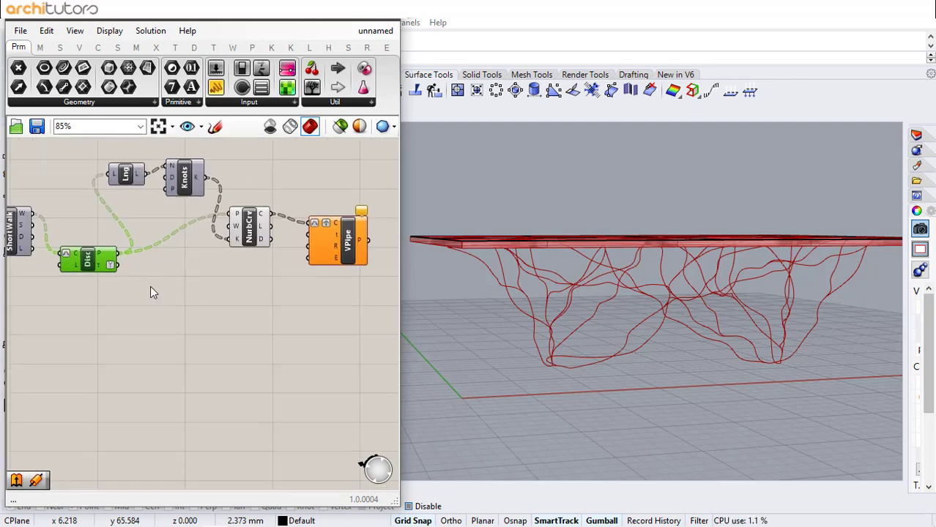
- Add a Remap Numbers component and connect Discontinuity's t output to its V input
{"action": "double_click", "coordinate": [152, 286]}
{"action": "type", "text": "rema"}
{"action": "key", "text": "Return"}
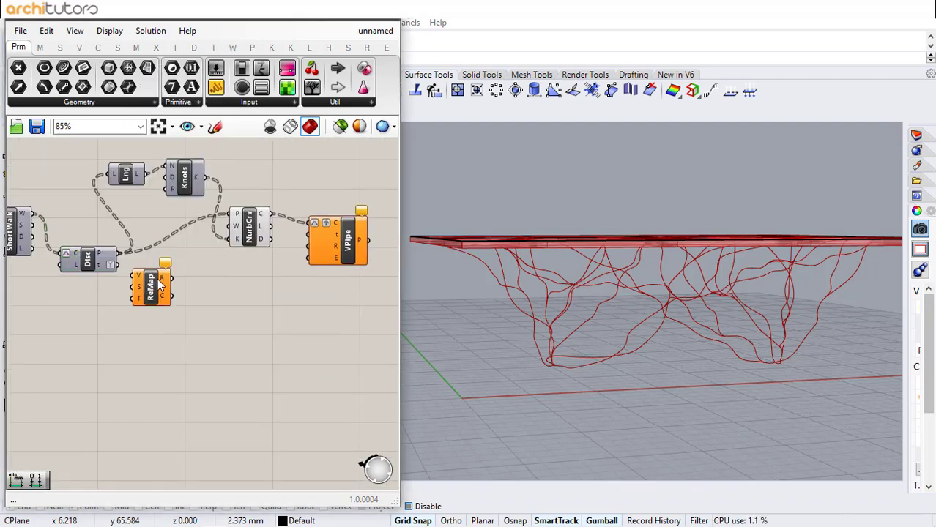
{"action": "scroll", "coordinate": [126, 274], "scroll_direction": "up", "scroll_amount": 1}
{"action": "left_click_drag", "start_coordinate": [151, 284], "coordinate": [190, 307]}
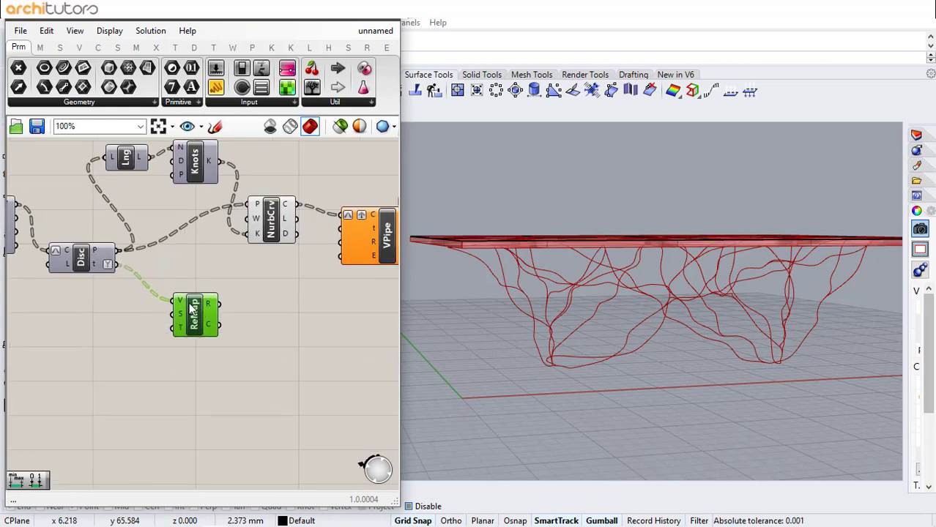
- Add a Construct Domain component and connect its output to Remap Numbers' T input
{"action": "double_click", "coordinate": [98, 345]}
{"action": "type", "text": "domai"}
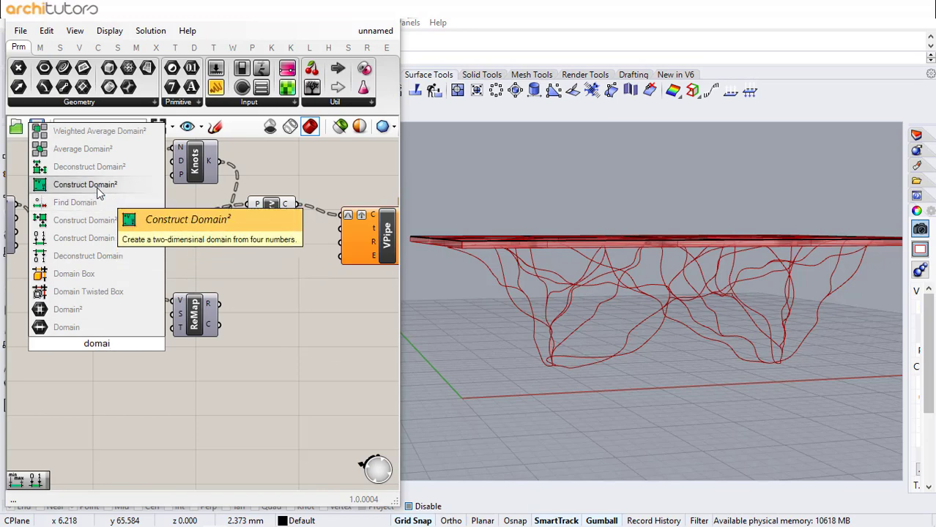
{"action": "left_click", "coordinate": [102, 238]}
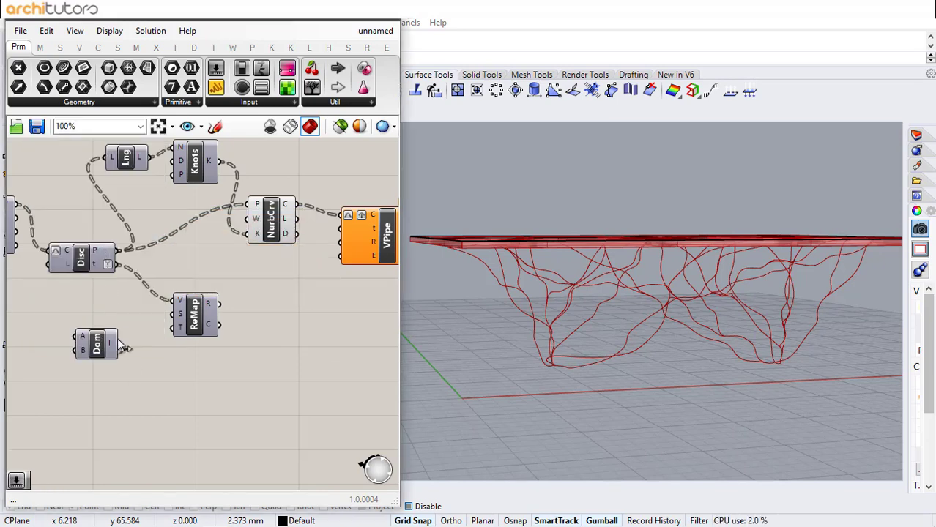
{"action": "right_click_drag", "start_coordinate": [110, 346], "coordinate": [160, 345]}
{"action": "scroll", "coordinate": [158, 344], "scroll_direction": "up", "scroll_amount": 2}
{"action": "left_click_drag", "start_coordinate": [160, 344], "coordinate": [198, 350]}
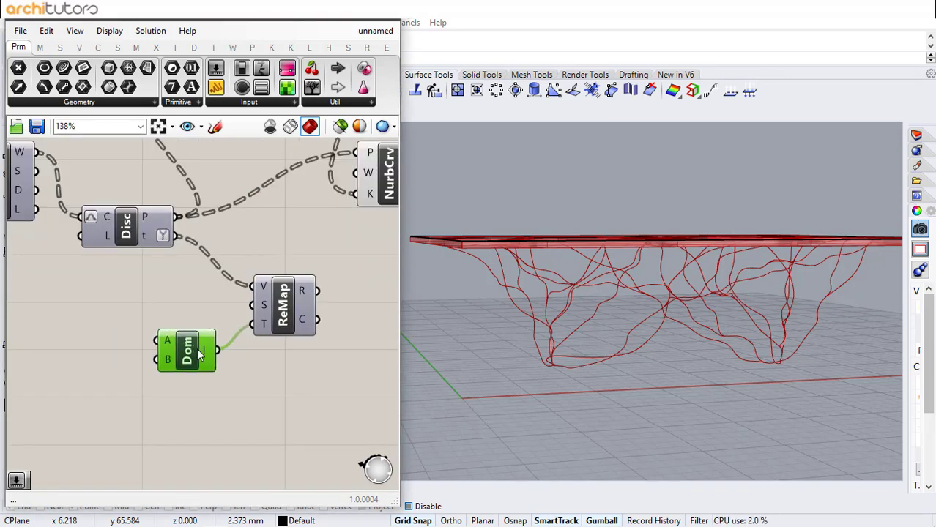
- Add number sliders of 0.40 and 0.05 beside Construct Domain, and connect the 0.05 slider to its B input
{"action": "double_click", "coordinate": [68, 336]}
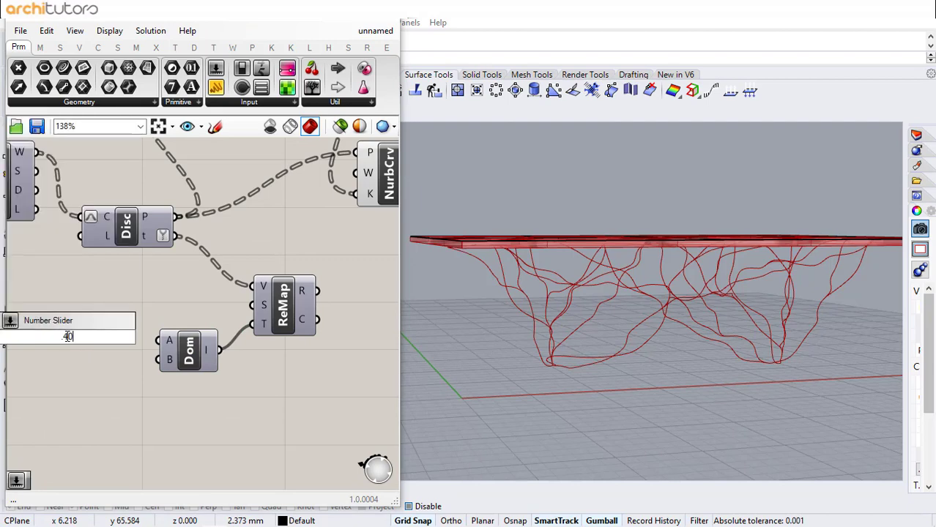
{"action": "key", "text": "Return"}
{"action": "double_click", "coordinate": [69, 370]}
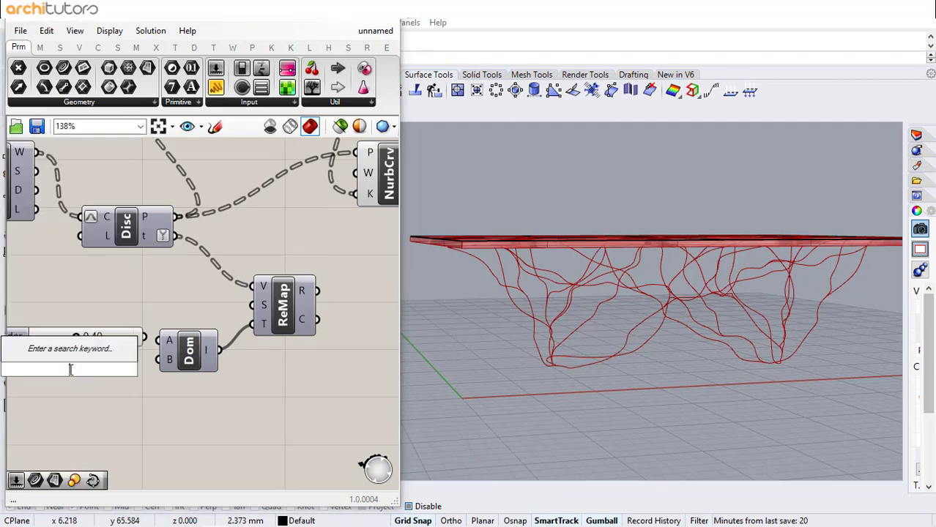
{"action": "type", "text": "0.05"}
{"action": "key", "text": "Return"}
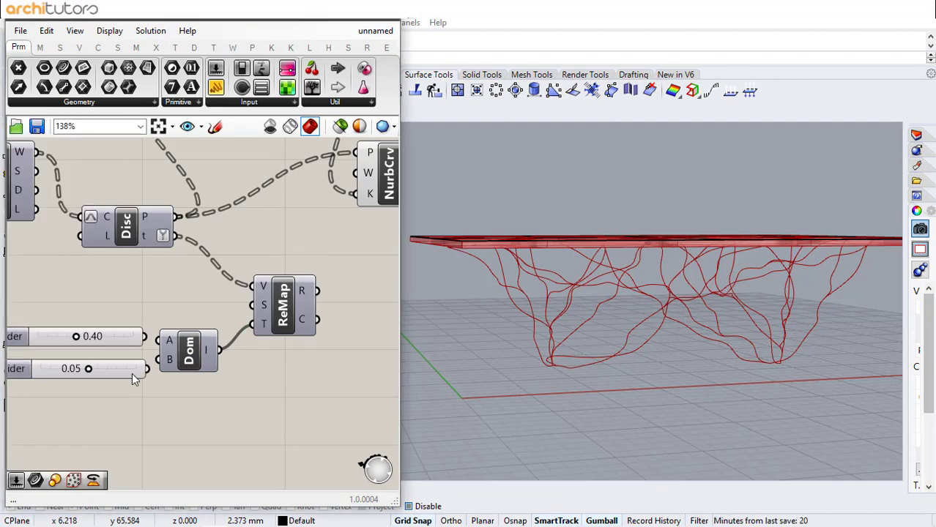
{"action": "left_click_drag", "start_coordinate": [143, 368], "coordinate": [98, 367]}
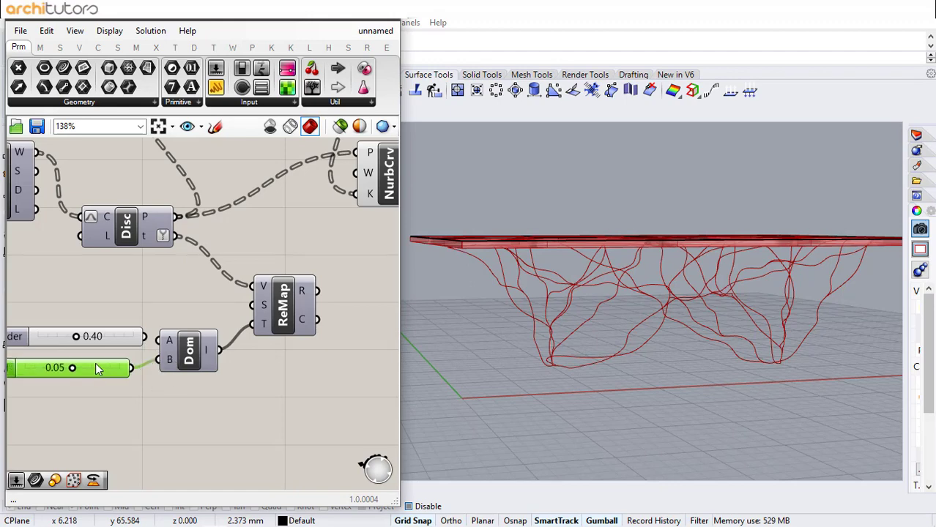
- Connect the 0.40 slider to Construct Domain's A input, and wire Discontinuity's t and Remap Numbers' R to Variable Pipe's t and R inputs
{"action": "left_click_drag", "start_coordinate": [139, 344], "coordinate": [73, 345]}
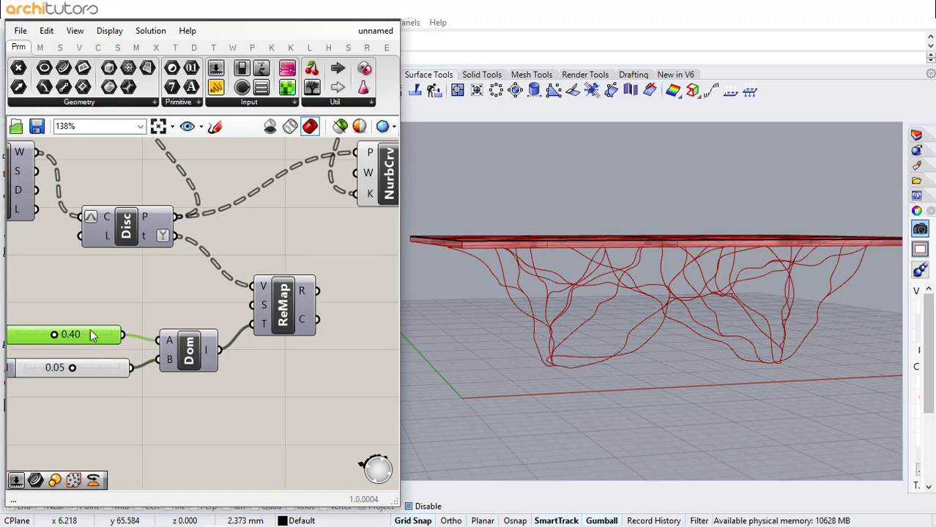
{"action": "scroll", "coordinate": [118, 288], "scroll_direction": "down", "scroll_amount": 1}
{"action": "right_click_drag", "start_coordinate": [181, 289], "coordinate": [66, 287]}
{"action": "scroll", "coordinate": [101, 284], "scroll_direction": "down", "scroll_amount": 1}
{"action": "scroll", "coordinate": [174, 248], "scroll_direction": "up", "scroll_amount": 1}
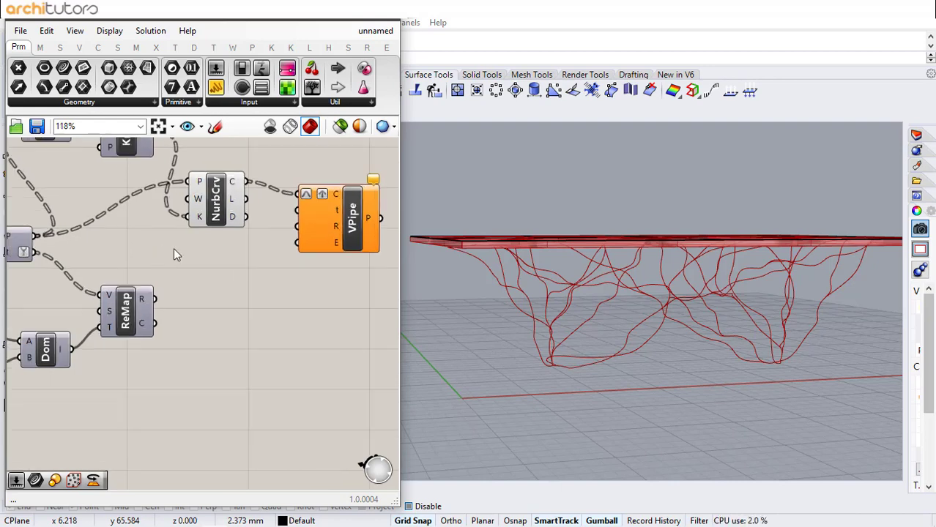
{"action": "left_click_drag", "start_coordinate": [310, 244], "coordinate": [317, 282]}
{"action": "left_click", "coordinate": [60, 255]}
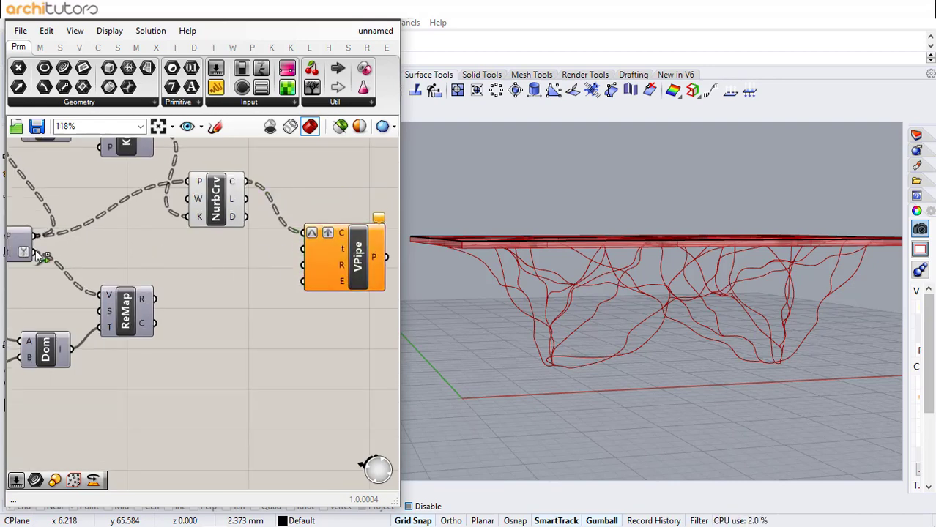
{"action": "left_click_drag", "start_coordinate": [301, 238], "coordinate": [301, 247]}
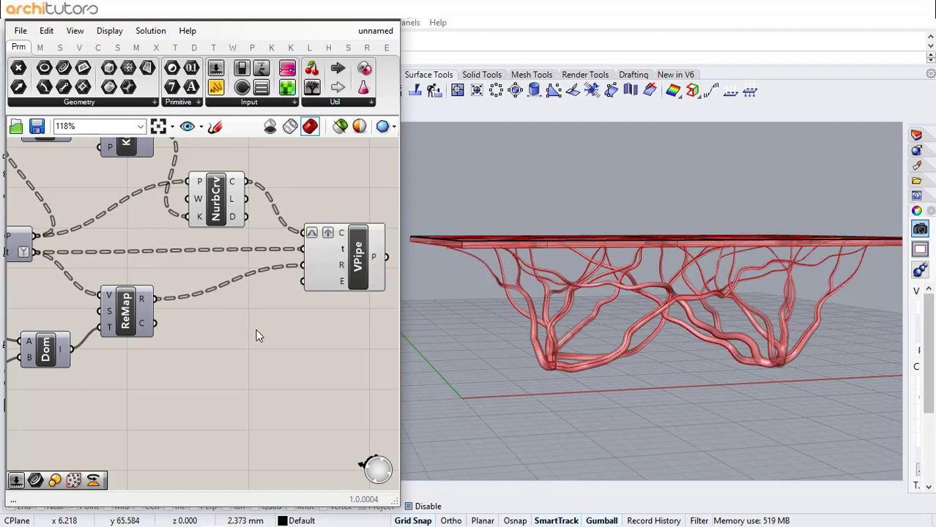
- Examine the variable-radius pipes under the frame, from the whole structure down to the junctions at the branch bases
{"action": "right_click_drag", "start_coordinate": [591, 244], "coordinate": [594, 281]}
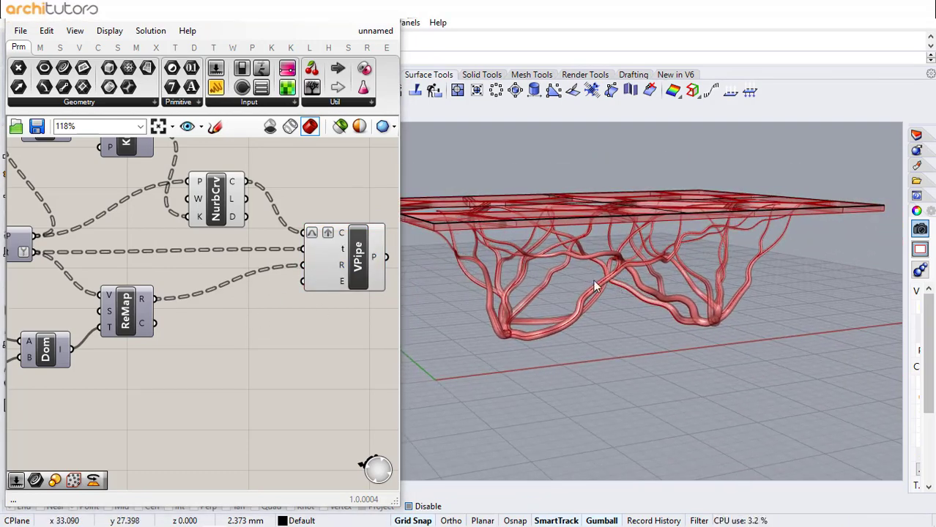
{"action": "scroll", "coordinate": [256, 335], "scroll_direction": "down", "scroll_amount": 1}
{"action": "left_click", "coordinate": [329, 266]}
{"action": "left_click", "coordinate": [268, 313]}
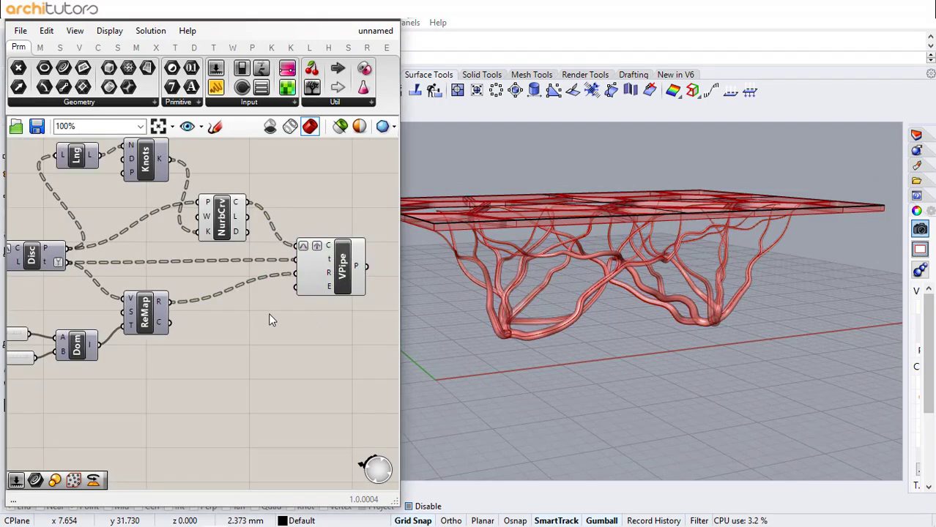
{"action": "scroll", "coordinate": [512, 320], "scroll_direction": "up", "scroll_amount": 2}
{"action": "scroll", "coordinate": [483, 370], "scroll_direction": "up", "scroll_amount": 7}
{"action": "scroll", "coordinate": [490, 371], "scroll_direction": "down", "scroll_amount": 3}
{"action": "scroll", "coordinate": [581, 324], "scroll_direction": "up", "scroll_amount": 3}
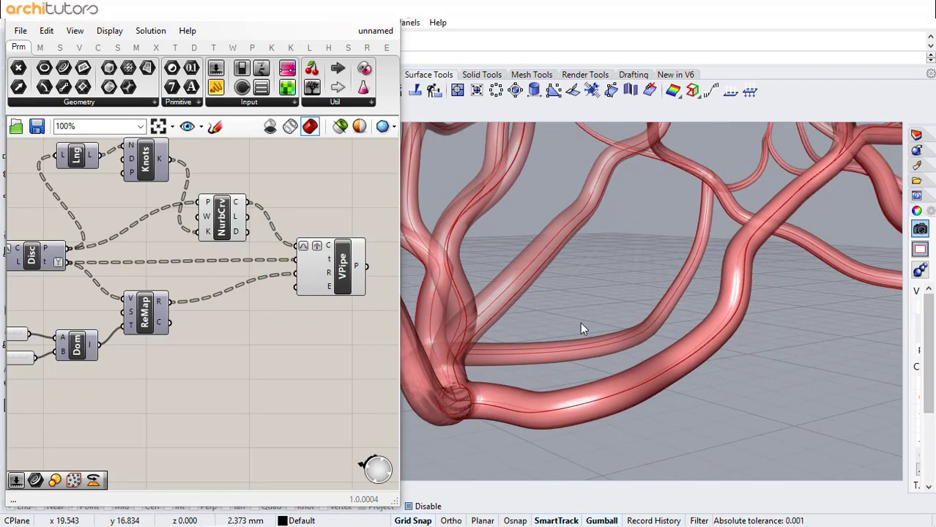
{"action": "scroll", "coordinate": [581, 324], "scroll_direction": "down", "scroll_amount": 3}
{"action": "scroll", "coordinate": [507, 348], "scroll_direction": "down", "scroll_amount": 3}
{"action": "scroll", "coordinate": [209, 343], "scroll_direction": "up", "scroll_amount": 5}
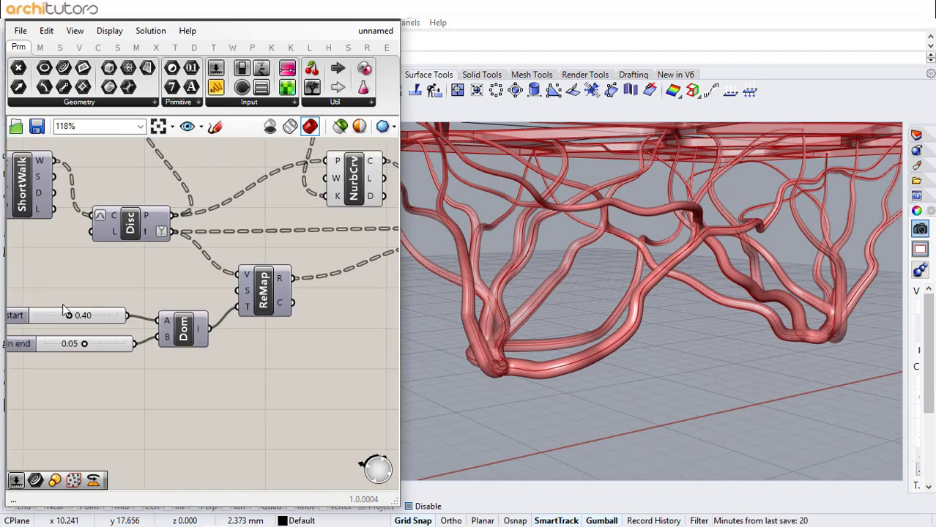
- Set the Domain start slider to 0.35
{"action": "right_click_drag", "start_coordinate": [100, 318], "coordinate": [198, 335]}
{"action": "double_click", "coordinate": [197, 338]}
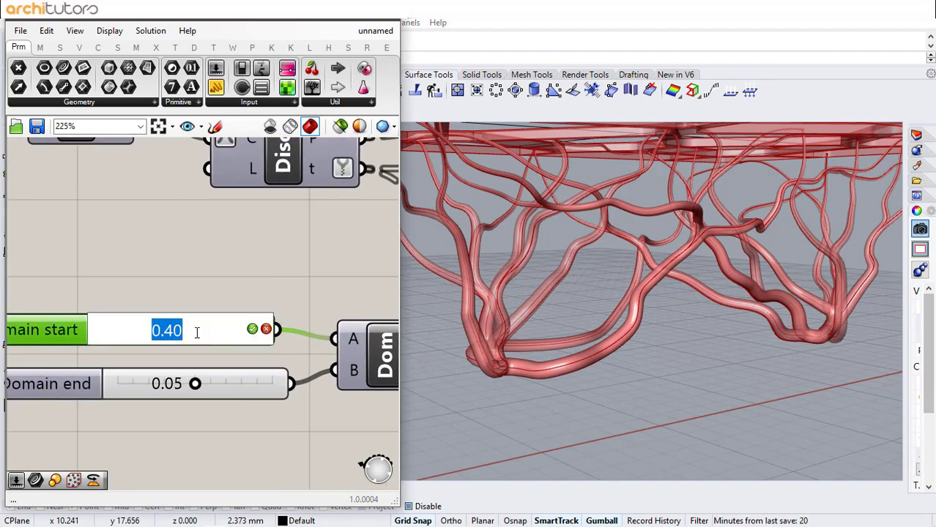
{"action": "key", "text": "Return"}
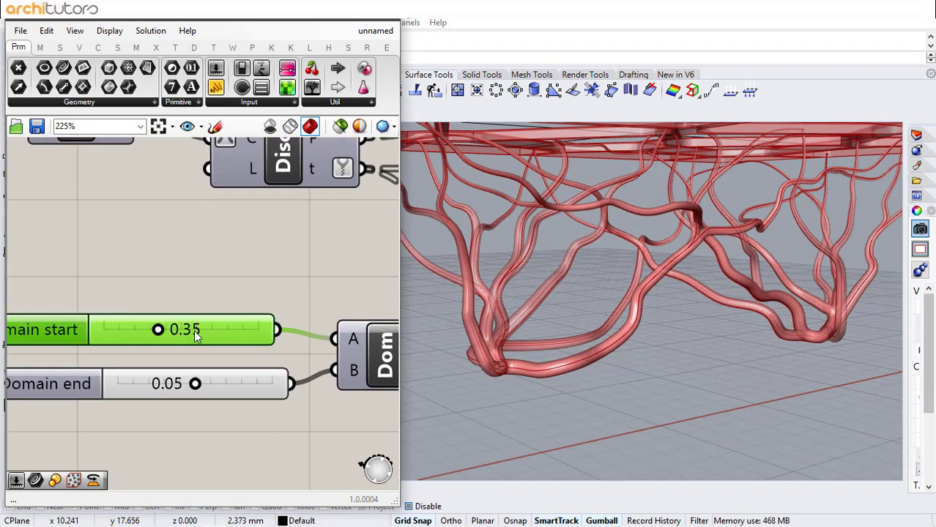
{"action": "left_click", "coordinate": [223, 412]}
{"action": "scroll", "coordinate": [524, 201], "scroll_direction": "down", "scroll_amount": 3}
{"action": "scroll", "coordinate": [496, 252], "scroll_direction": "up", "scroll_amount": 6}
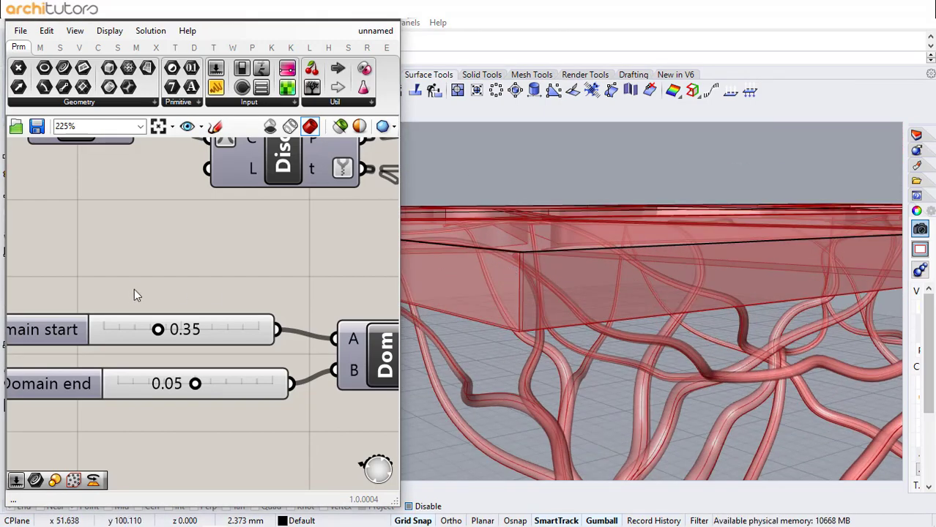
- Try a Domain end value of 0.10 and set it back to 0.05
{"action": "double_click", "coordinate": [195, 385]}
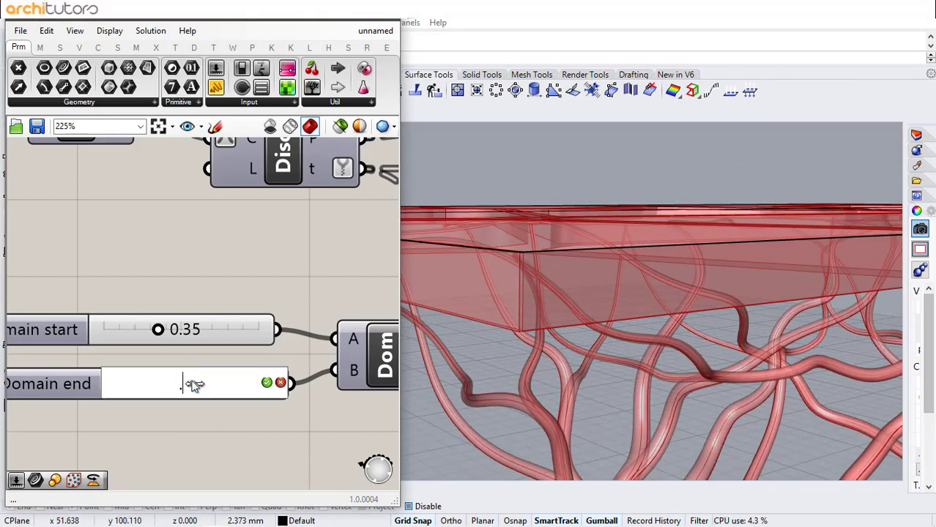
{"action": "type", "text": ".10"}
{"action": "key", "text": "Return"}
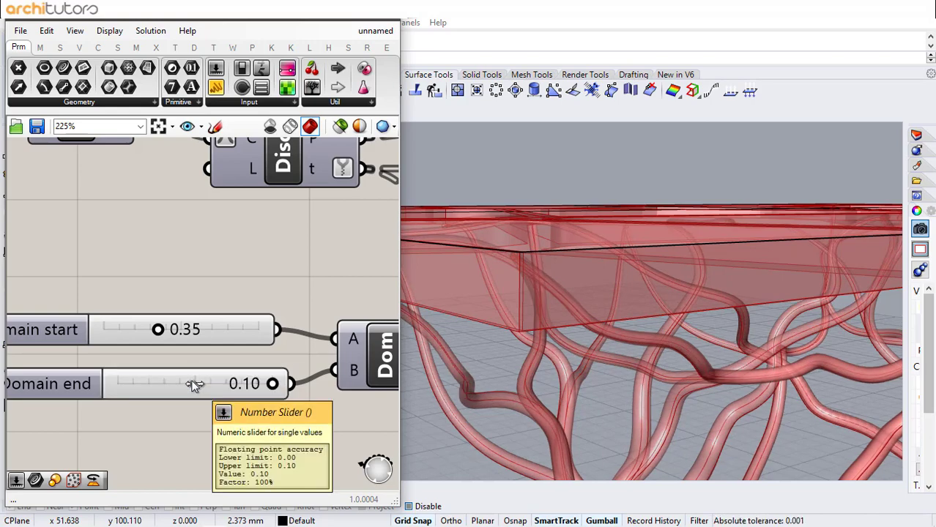
{"action": "double_click", "coordinate": [195, 385]}
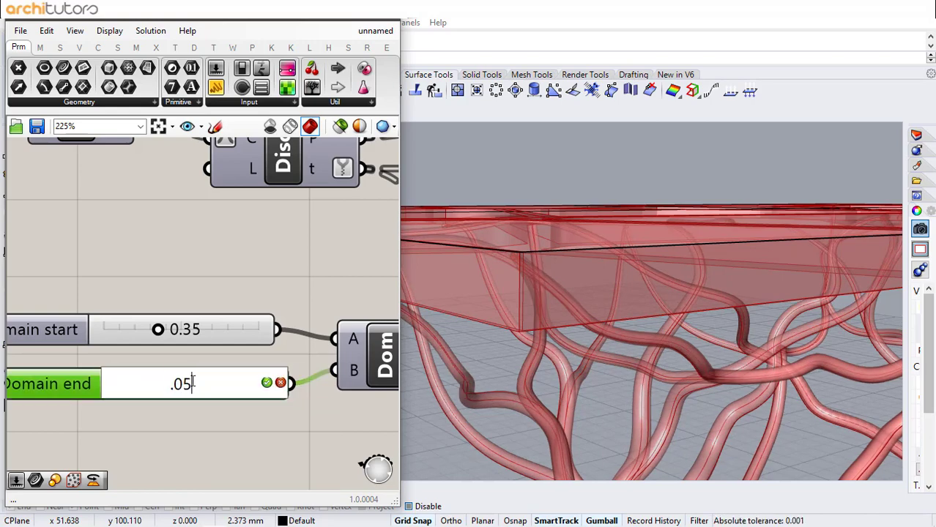
{"action": "type", "text": ".05"}
{"action": "key", "text": "Return"}
{"action": "scroll", "coordinate": [565, 260], "scroll_direction": "down", "scroll_amount": 5}
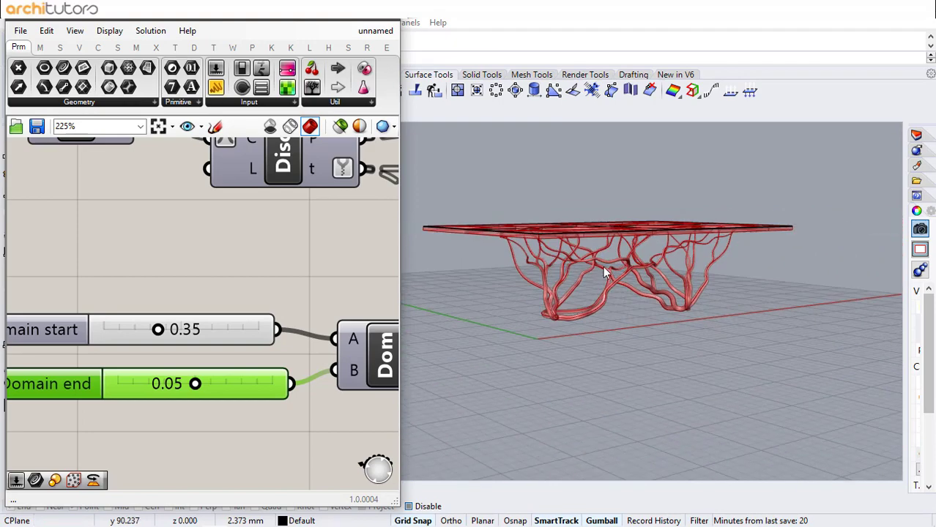
- Add a Custom Preview component beside Variable Pipe and connect the pipe output to its G input
{"action": "scroll", "coordinate": [604, 272], "scroll_direction": "up", "scroll_amount": 2}
{"action": "left_click", "coordinate": [302, 246]}
{"action": "scroll", "coordinate": [302, 247], "scroll_direction": "down", "scroll_amount": 3}
{"action": "right_click_drag", "start_coordinate": [300, 247], "coordinate": [169, 245]}
{"action": "right_click_drag", "start_coordinate": [604, 245], "coordinate": [574, 232]}
{"action": "scroll", "coordinate": [336, 249], "scroll_direction": "down", "scroll_amount": 2}
{"action": "right_click_drag", "start_coordinate": [336, 249], "coordinate": [189, 257]}
{"action": "scroll", "coordinate": [281, 231], "scroll_direction": "down", "scroll_amount": 1}
{"action": "right_click_drag", "start_coordinate": [282, 231], "coordinate": [193, 248]}
{"action": "left_click", "coordinate": [278, 234]}
{"action": "left_click", "coordinate": [332, 225]}
{"action": "right_click_drag", "start_coordinate": [334, 225], "coordinate": [203, 243]}
{"action": "scroll", "coordinate": [204, 244], "scroll_direction": "up", "scroll_amount": 2}
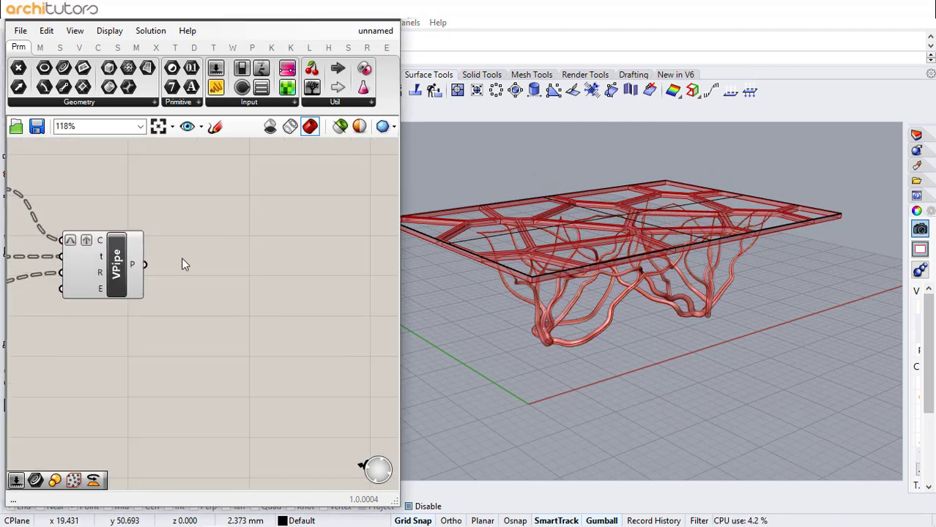
{"action": "double_click", "coordinate": [183, 261]}
{"action": "type", "text": "custo"}
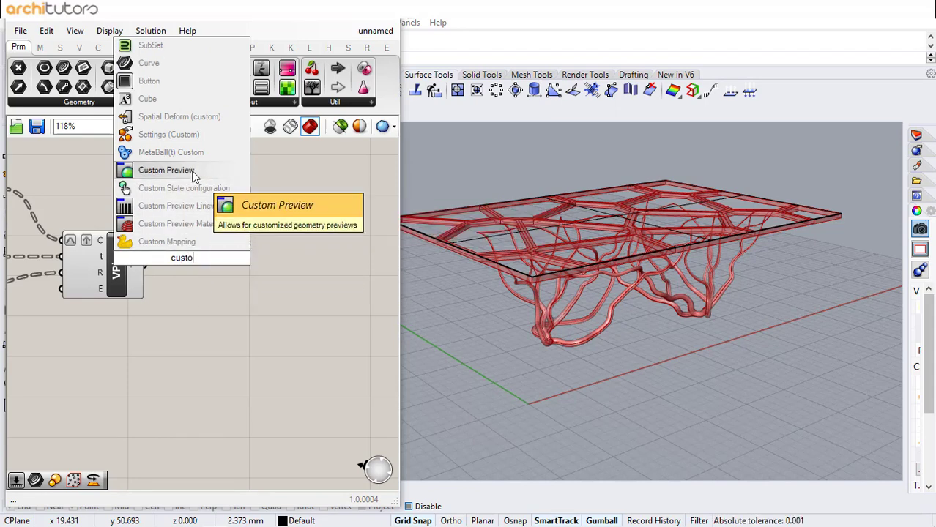
{"action": "left_click", "coordinate": [176, 170]}
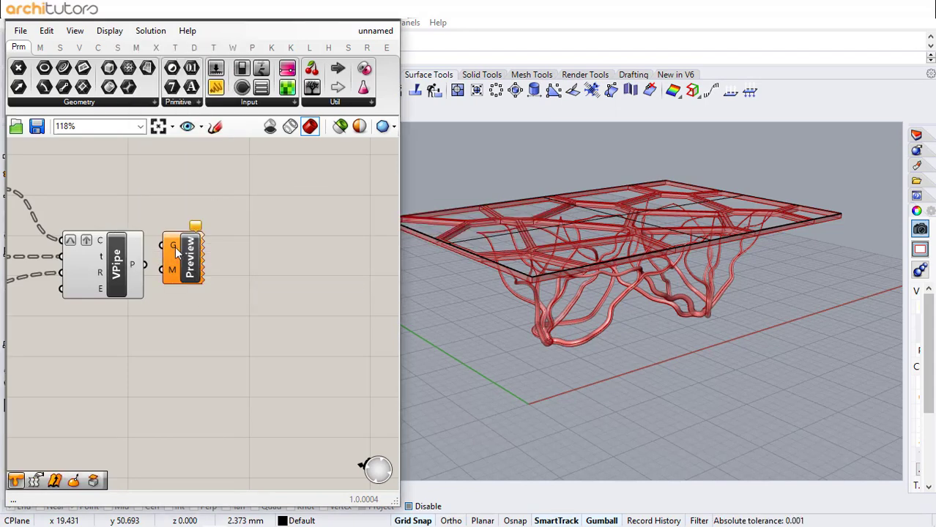
{"action": "scroll", "coordinate": [175, 249], "scroll_direction": "up", "scroll_amount": 1}
{"action": "left_click_drag", "start_coordinate": [257, 293], "coordinate": [303, 305]}
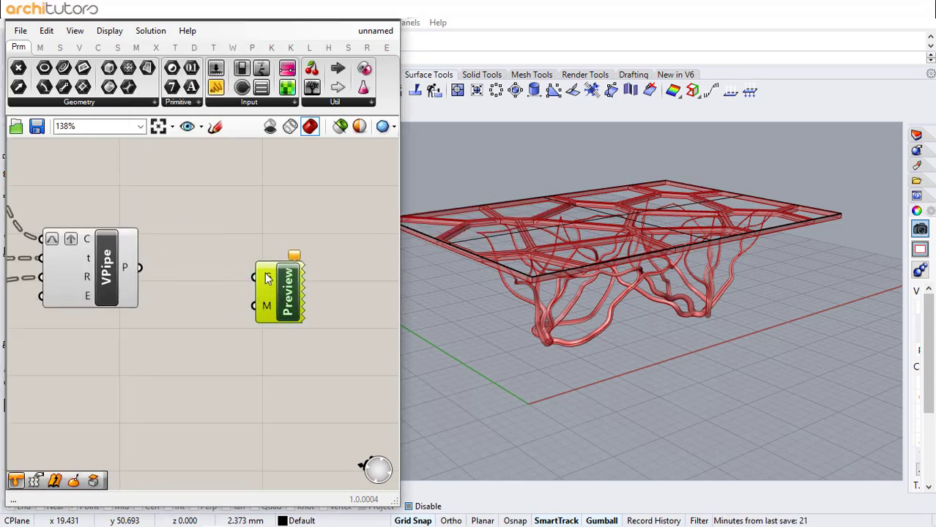
{"action": "left_click_drag", "start_coordinate": [244, 278], "coordinate": [253, 277]}
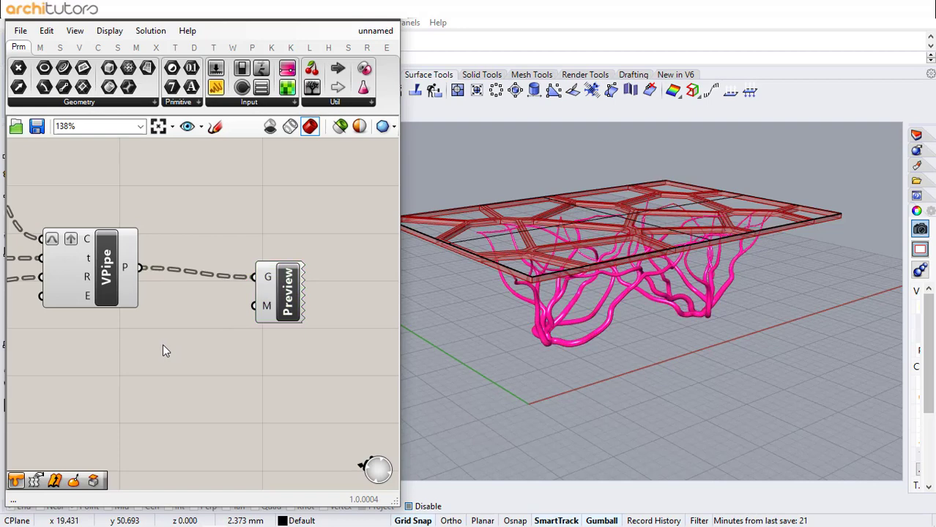
- Add a Colour Swatch, connect it to Custom Preview's M input, and set it to dark red with saturation 84 and value 34
{"action": "double_click", "coordinate": [164, 342]}
{"action": "type", "text": "swat"}
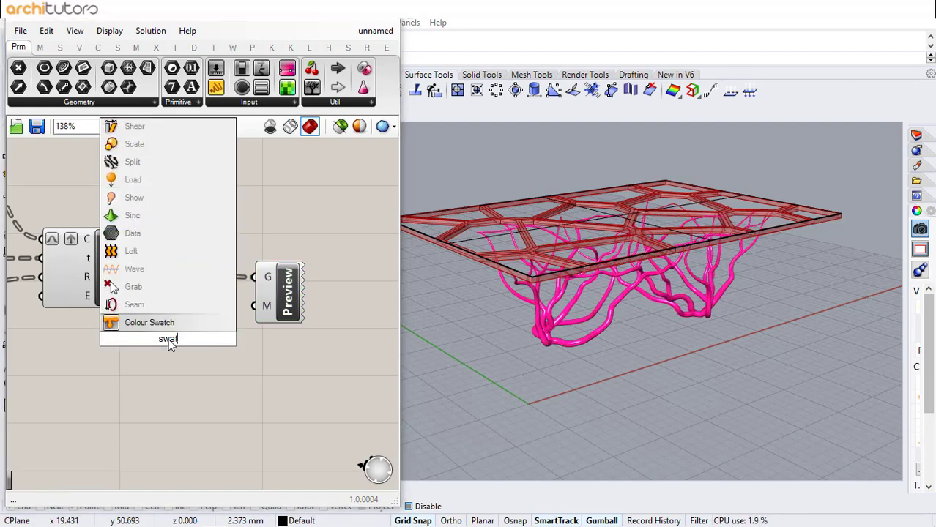
{"action": "key", "text": "Return"}
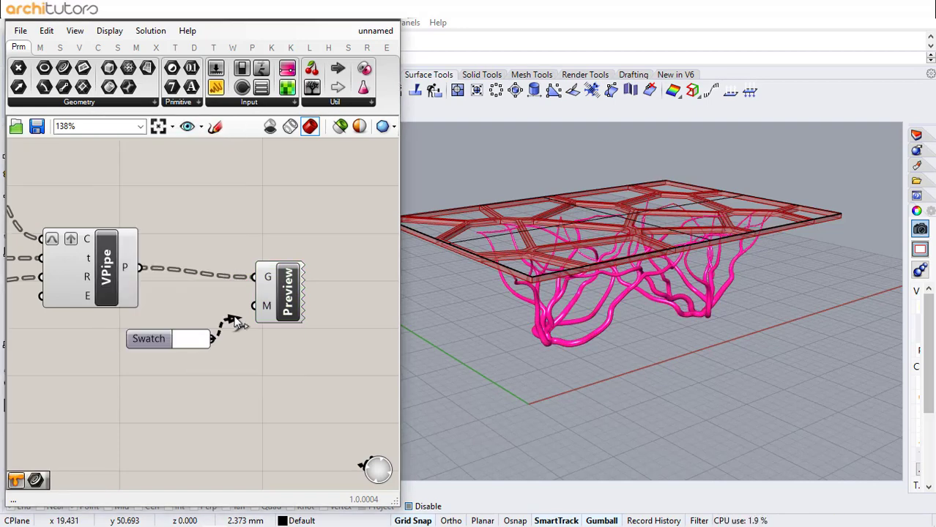
{"action": "left_click", "coordinate": [193, 342]}
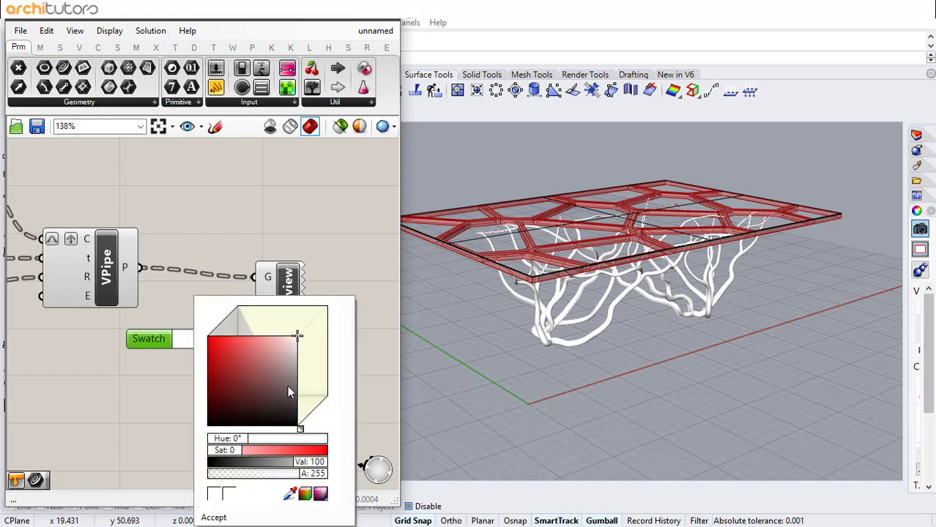
{"action": "left_click", "coordinate": [222, 396]}
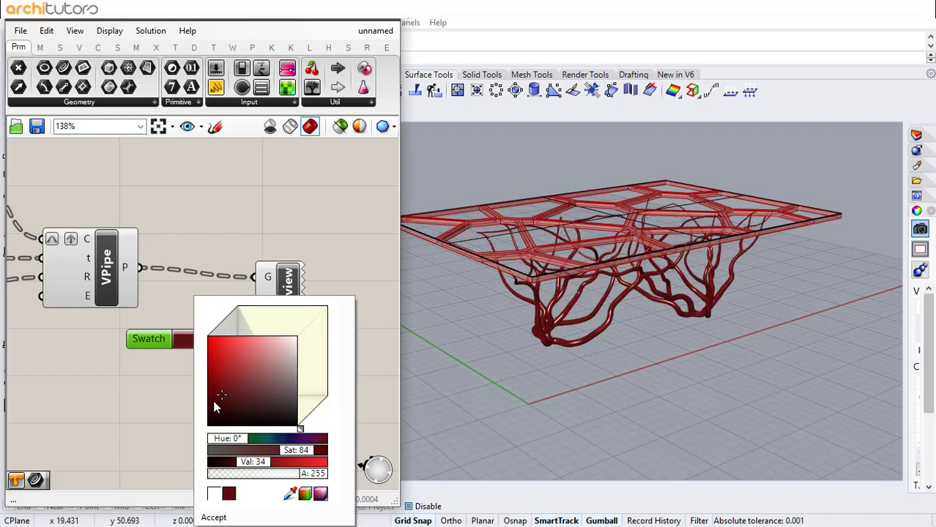
{"action": "left_click", "coordinate": [140, 401]}
{"action": "right_click_drag", "start_coordinate": [678, 279], "coordinate": [696, 273]}
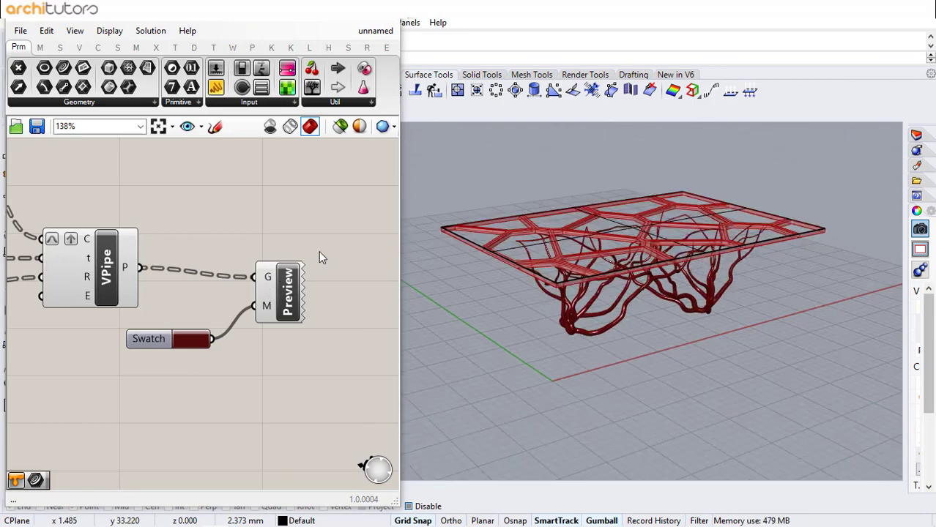
- Duplicate the Custom Preview and its swatch beside the frame's Extrude component, and connect Extrude's E output to the copy's G input
{"action": "left_click_drag", "start_coordinate": [319, 253], "coordinate": [210, 353]}
{"action": "scroll", "coordinate": [305, 356], "scroll_direction": "down", "scroll_amount": 4}
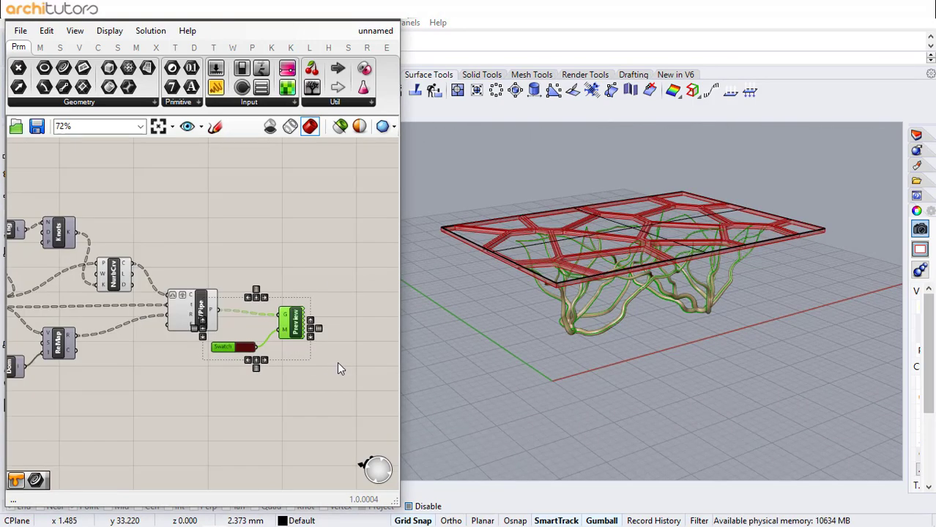
{"action": "scroll", "coordinate": [338, 362], "scroll_direction": "down", "scroll_amount": 6}
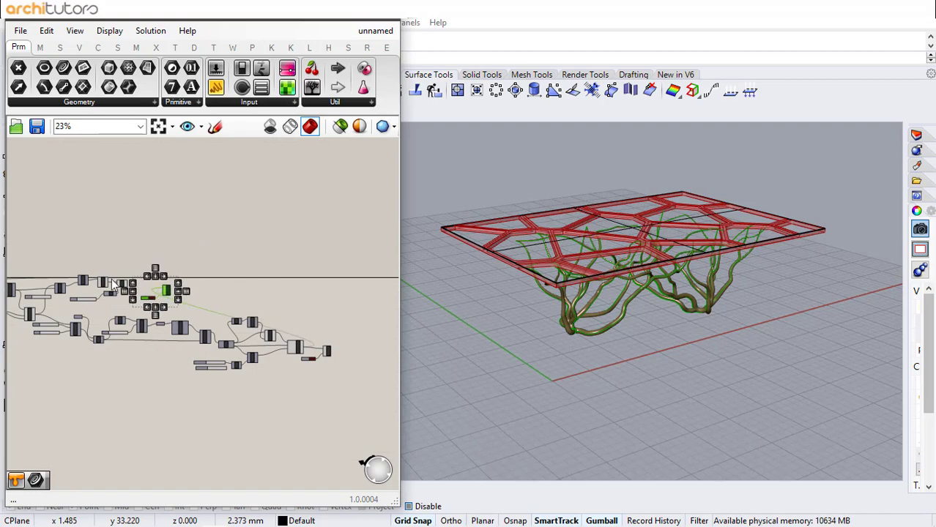
{"action": "scroll", "coordinate": [220, 284], "scroll_direction": "up", "scroll_amount": 8}
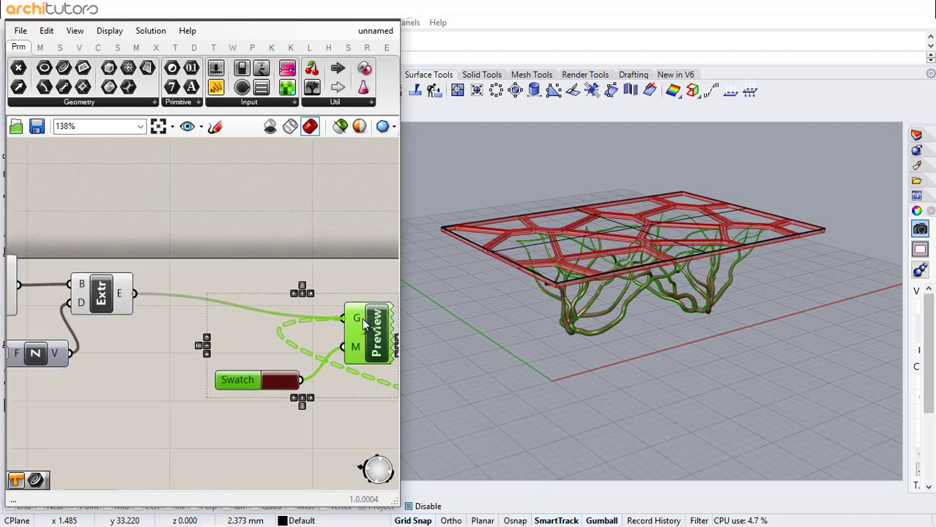
{"action": "left_click_drag", "start_coordinate": [362, 317], "coordinate": [365, 331]}
- Set the colour of the frame preview's swatch to white
{"action": "left_click", "coordinate": [280, 380]}
{"action": "left_click", "coordinate": [379, 338]}
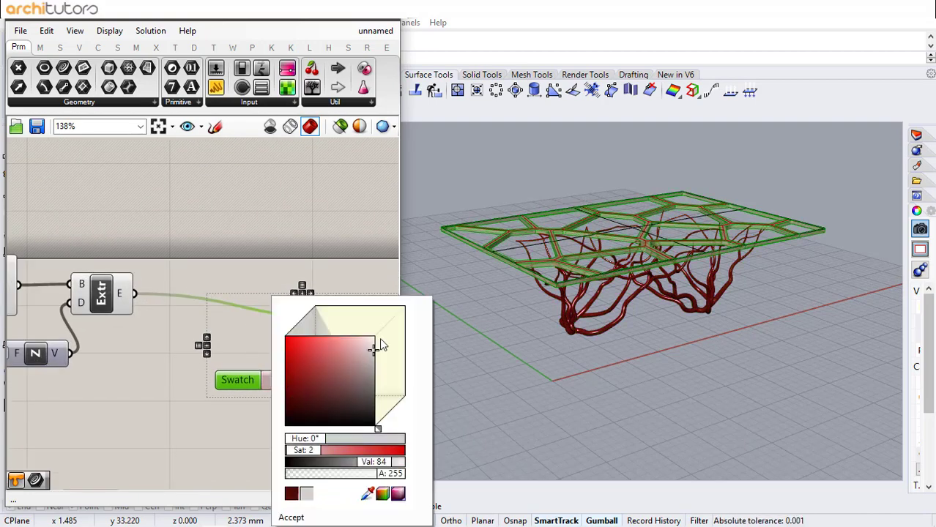
{"action": "scroll", "coordinate": [679, 302], "scroll_direction": "up", "scroll_amount": 10}
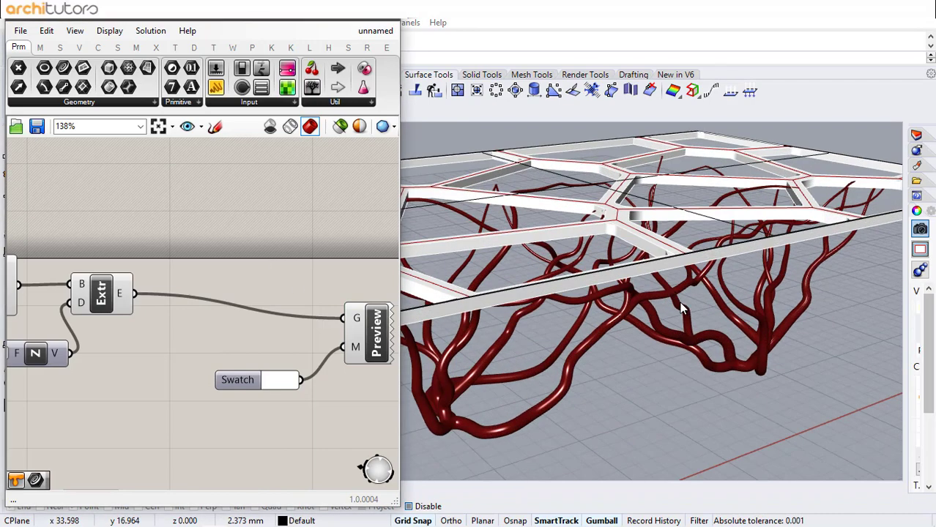
{"action": "scroll", "coordinate": [629, 275], "scroll_direction": "down", "scroll_amount": 10}
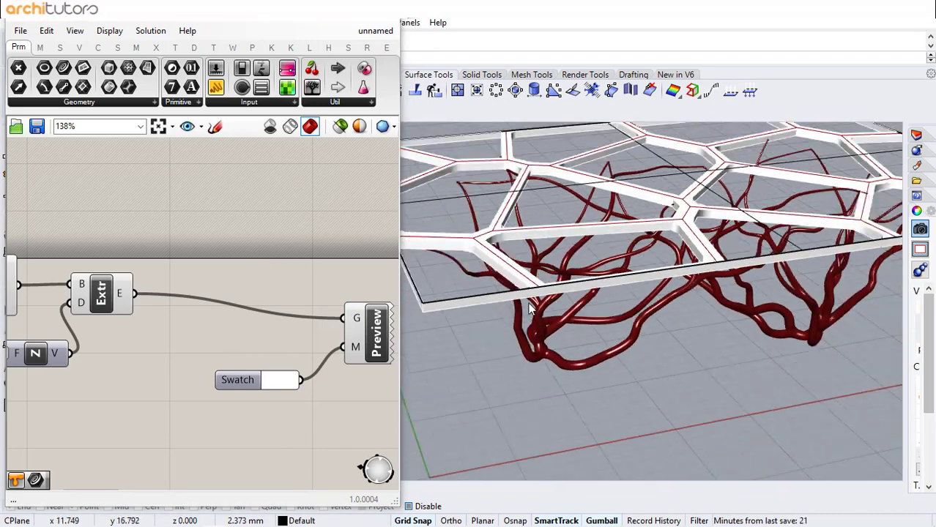
- Duplicate the white Custom Preview and swatch, and place the copy above the Surface parameter near the definition's start
{"action": "scroll", "coordinate": [220, 265], "scroll_direction": "down", "scroll_amount": 4}
{"action": "left_click_drag", "start_coordinate": [361, 258], "coordinate": [299, 325]}
{"action": "key", "text": "ctrl+c"}
{"action": "key", "text": "ctrl+v"}
{"action": "left_click_drag", "start_coordinate": [346, 298], "coordinate": [102, 213]}
{"action": "right_click_drag", "start_coordinate": [104, 214], "coordinate": [343, 214]}
{"action": "scroll", "coordinate": [344, 216], "scroll_direction": "down", "scroll_amount": 3}
{"action": "scroll", "coordinate": [315, 221], "scroll_direction": "up", "scroll_amount": 3}
{"action": "left_click_drag", "start_coordinate": [299, 237], "coordinate": [126, 251]}
{"action": "scroll", "coordinate": [53, 241], "scroll_direction": "up", "scroll_amount": 6}
- Add an Extrude component next to the new preview and connect the Surface parameter to its B input
{"action": "left_click", "coordinate": [62, 283]}
{"action": "double_click", "coordinate": [64, 258]}
{"action": "type", "text": "extr"}
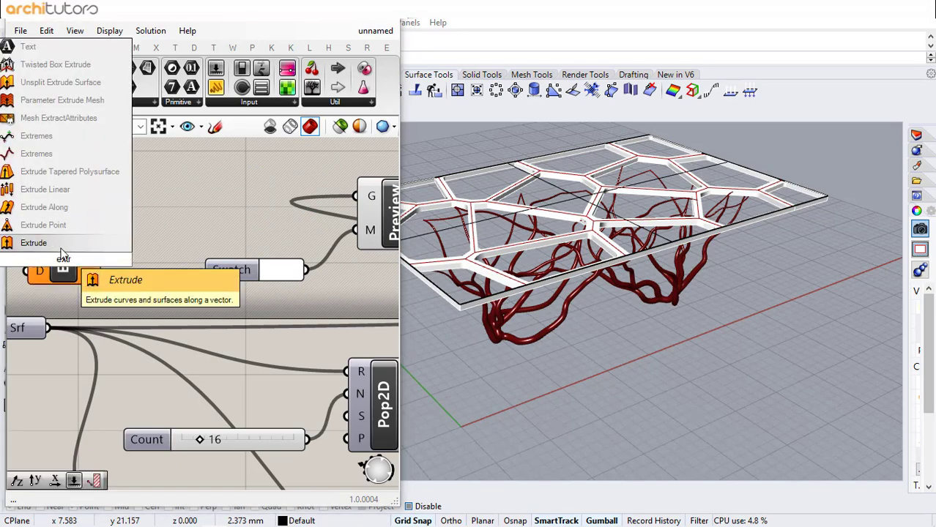
{"action": "left_click", "coordinate": [60, 248]}
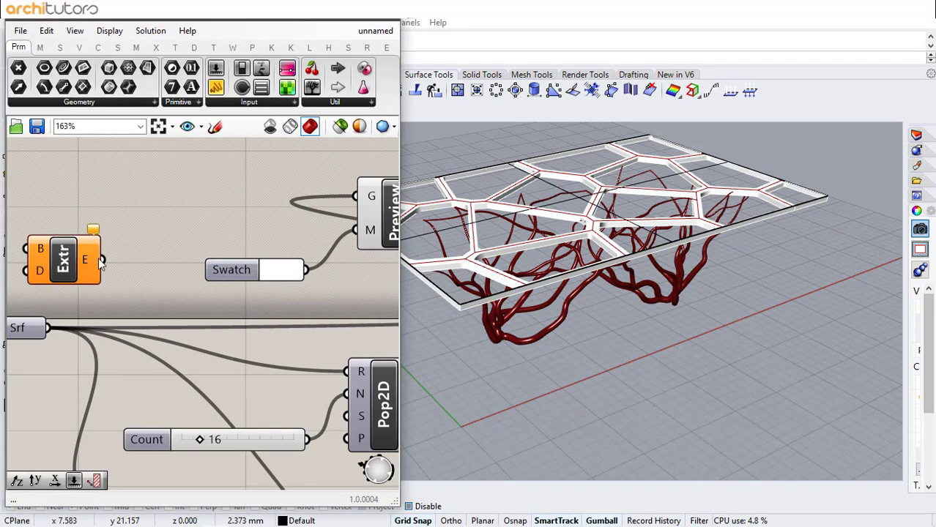
{"action": "left_click_drag", "start_coordinate": [51, 257], "coordinate": [189, 253]}
{"action": "scroll", "coordinate": [86, 249], "scroll_direction": "down", "scroll_amount": 1}
{"action": "right_click_drag", "start_coordinate": [86, 250], "coordinate": [119, 231]}
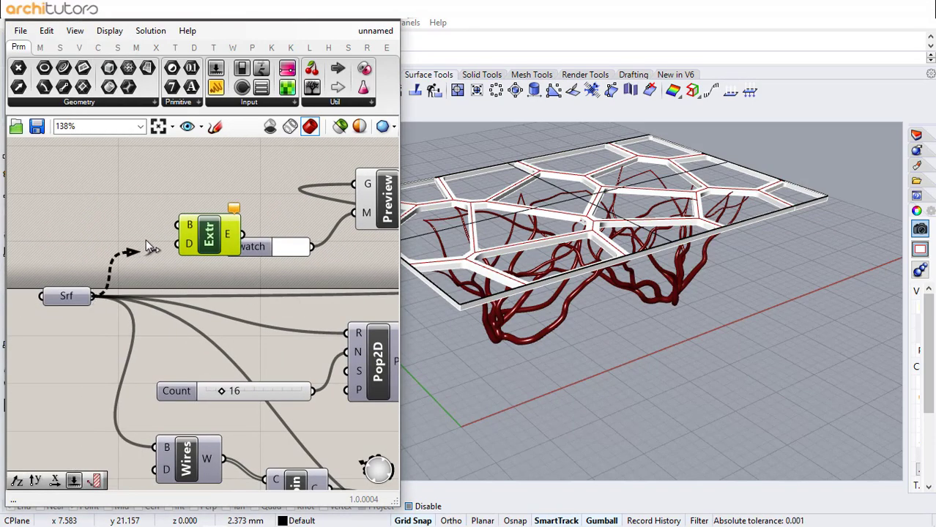
- Add a Unit Z component and connect its V output to the surface Extrude's D input
{"action": "double_click", "coordinate": [96, 246]}
{"action": "type", "text": "z"}
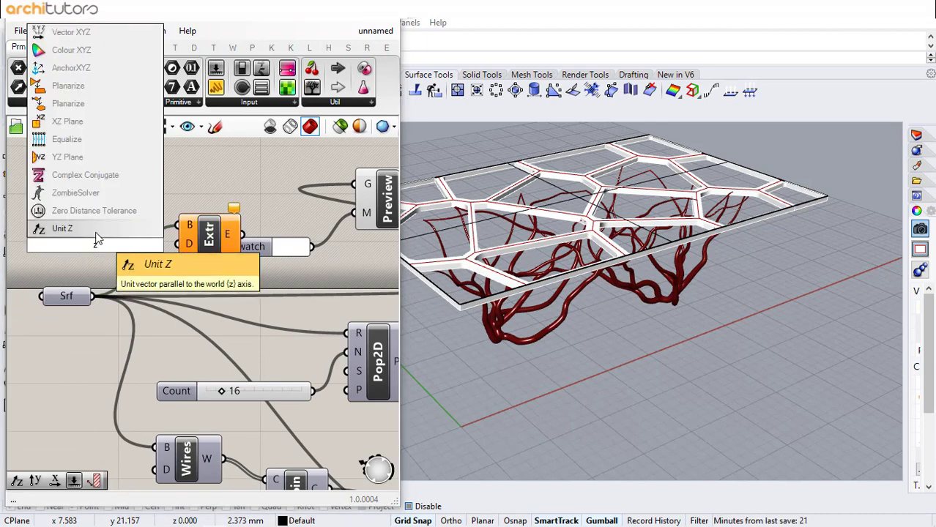
{"action": "left_click", "coordinate": [95, 232]}
{"action": "left_click_drag", "start_coordinate": [167, 244], "coordinate": [173, 243]}
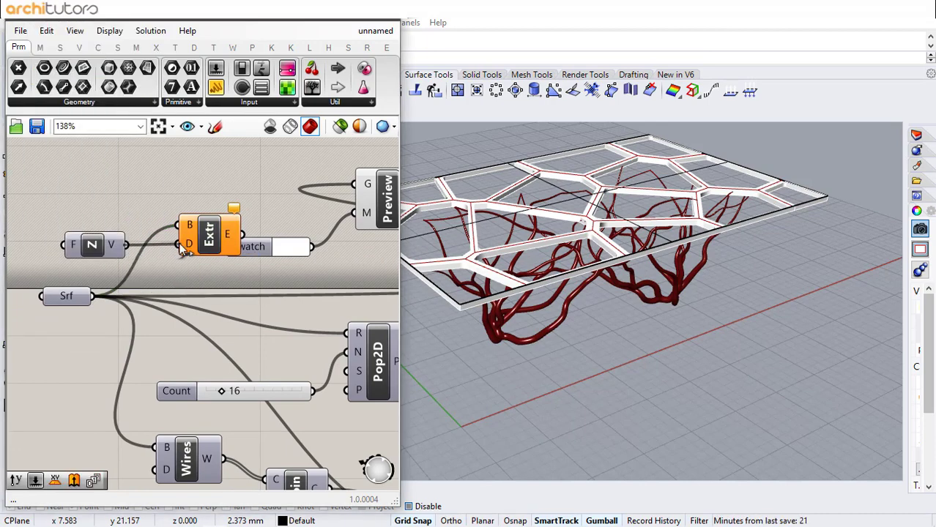
{"action": "left_click", "coordinate": [154, 262]}
{"action": "scroll", "coordinate": [424, 278], "scroll_direction": "up", "scroll_amount": 2}
{"action": "scroll", "coordinate": [504, 292], "scroll_direction": "up", "scroll_amount": 3}
{"action": "right_click_drag", "start_coordinate": [503, 293], "coordinate": [499, 253]}
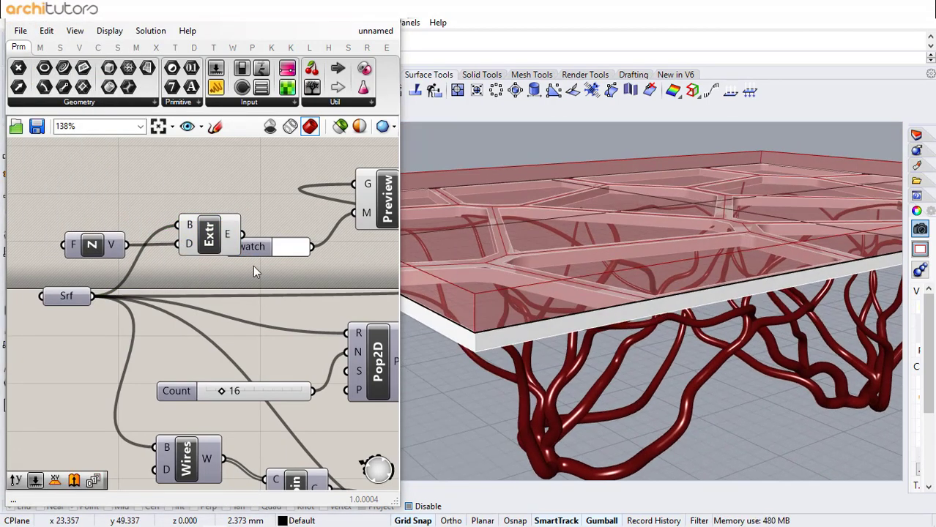
- Create a number slider with the value 0.15 and connect it to Unit Z's F input
{"action": "right_click_drag", "start_coordinate": [33, 221], "coordinate": [134, 229]}
{"action": "double_click", "coordinate": [56, 249]}
{"action": "type", "text": "15"}
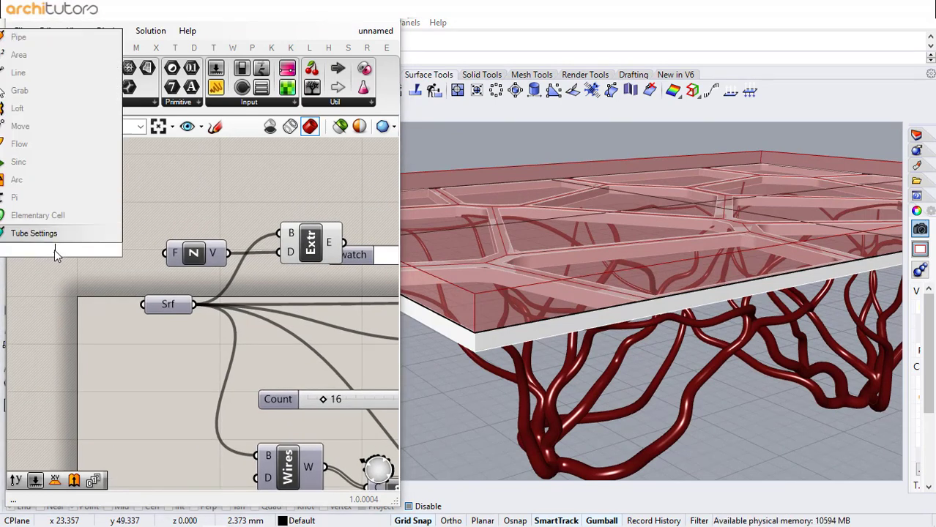
{"action": "key", "text": "Return"}
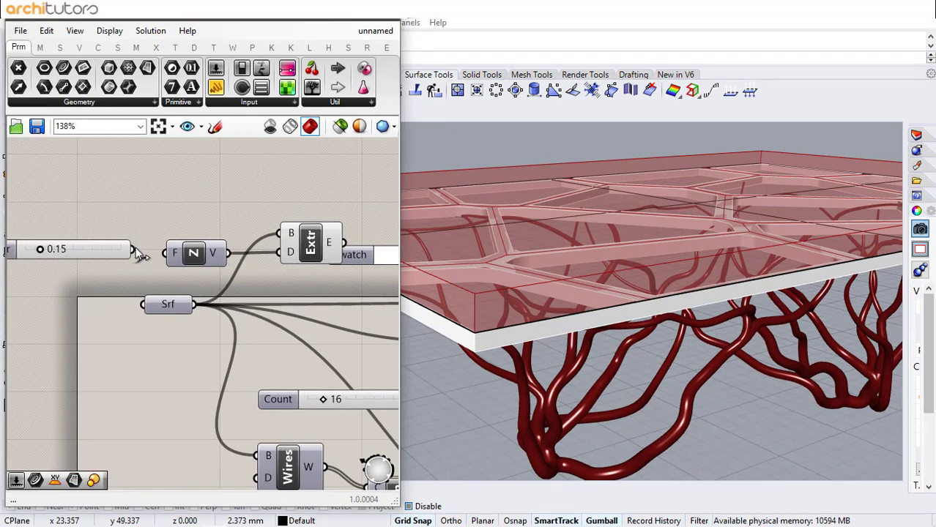
{"action": "left_click_drag", "start_coordinate": [135, 250], "coordinate": [166, 253]}
- Replace the wire into the new Custom Preview's G input with one from the surface Extrude's E output
{"action": "right_click_drag", "start_coordinate": [239, 239], "coordinate": [27, 240]}
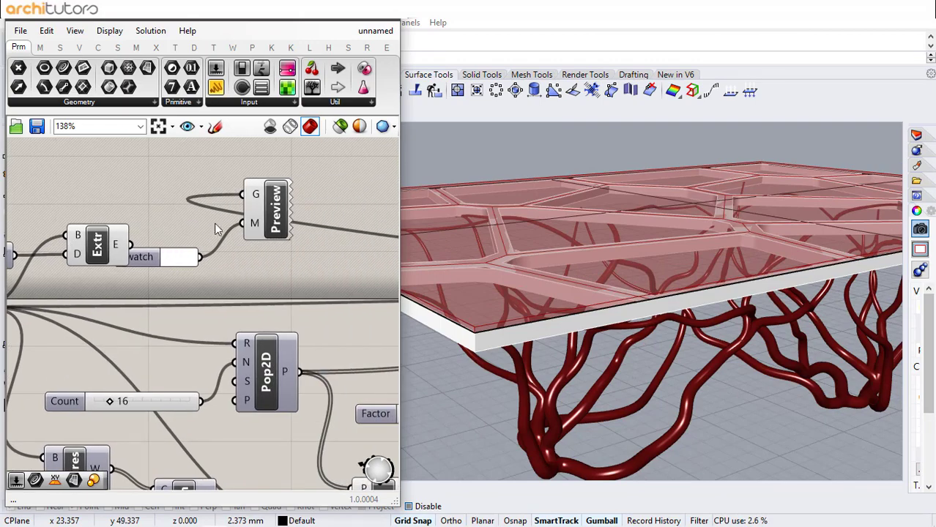
{"action": "right_click_drag", "start_coordinate": [213, 224], "coordinate": [172, 256]}
{"action": "left_click_drag", "start_coordinate": [210, 228], "coordinate": [196, 268], "text": "ctrl"}
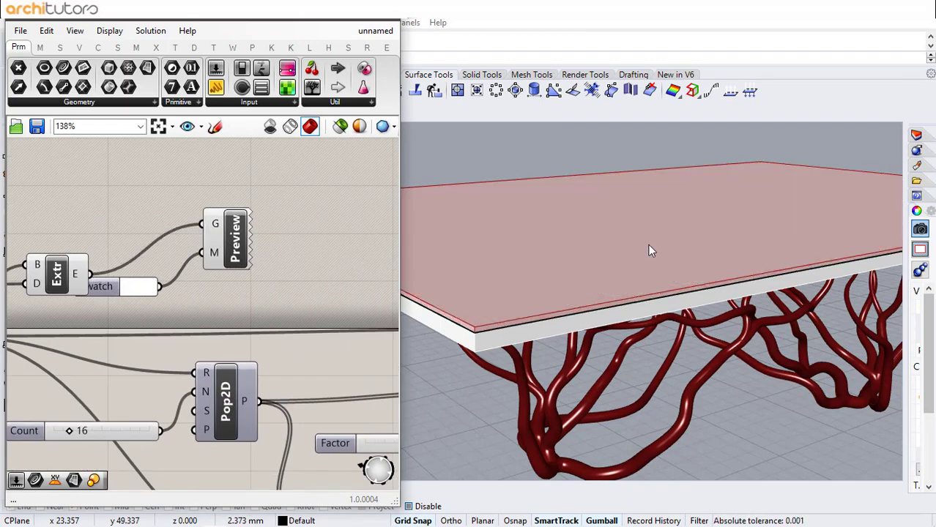
{"action": "scroll", "coordinate": [638, 246], "scroll_direction": "down", "scroll_amount": 4}
{"action": "right_click_drag", "start_coordinate": [638, 247], "coordinate": [573, 269]}
{"action": "scroll", "coordinate": [145, 226], "scroll_direction": "down", "scroll_amount": 3}
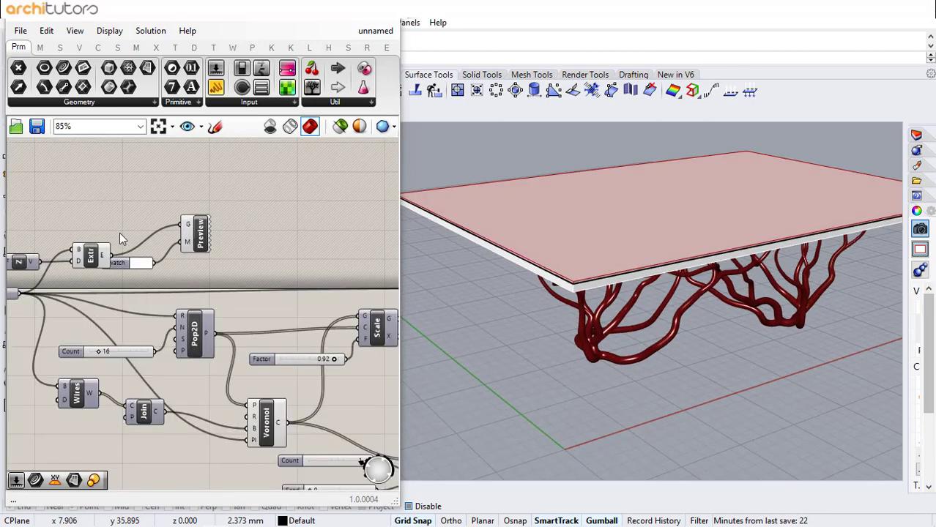
- Turn off the default preview of the surface Extrude component
{"action": "right_click_drag", "start_coordinate": [123, 233], "coordinate": [183, 235]}
{"action": "left_click", "coordinate": [148, 253]}
{"action": "middle_click", "coordinate": [149, 254]}
{"action": "left_click", "coordinate": [196, 209]}
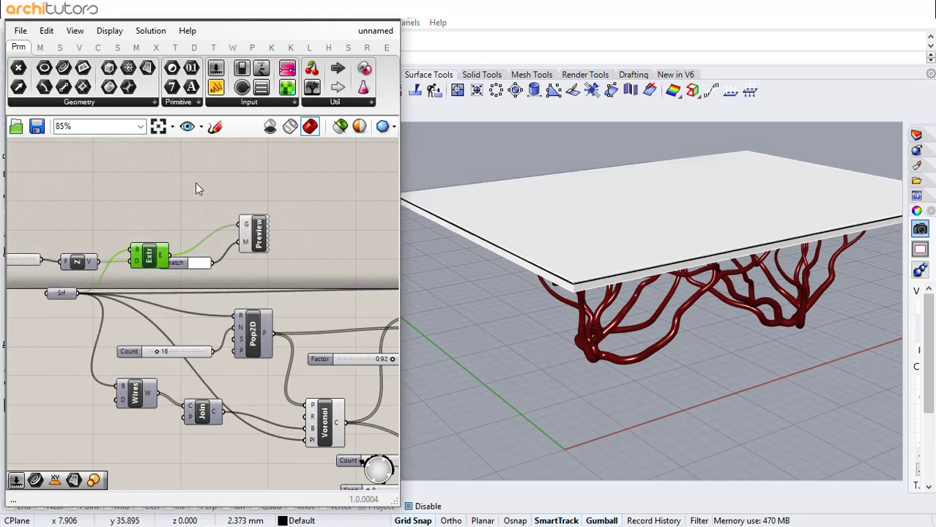
- Move the white swatch clear of the Extrude component and select the table top's Custom Preview
{"action": "scroll", "coordinate": [238, 233], "scroll_direction": "up", "scroll_amount": 3}
{"action": "left_click", "coordinate": [252, 243]}
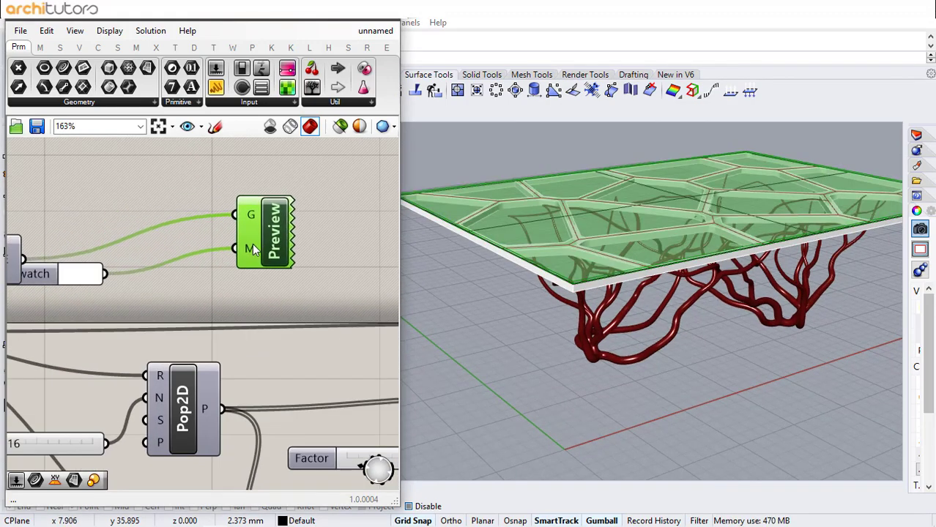
{"action": "left_click_drag", "start_coordinate": [78, 280], "coordinate": [161, 306]}
{"action": "left_click", "coordinate": [272, 244]}
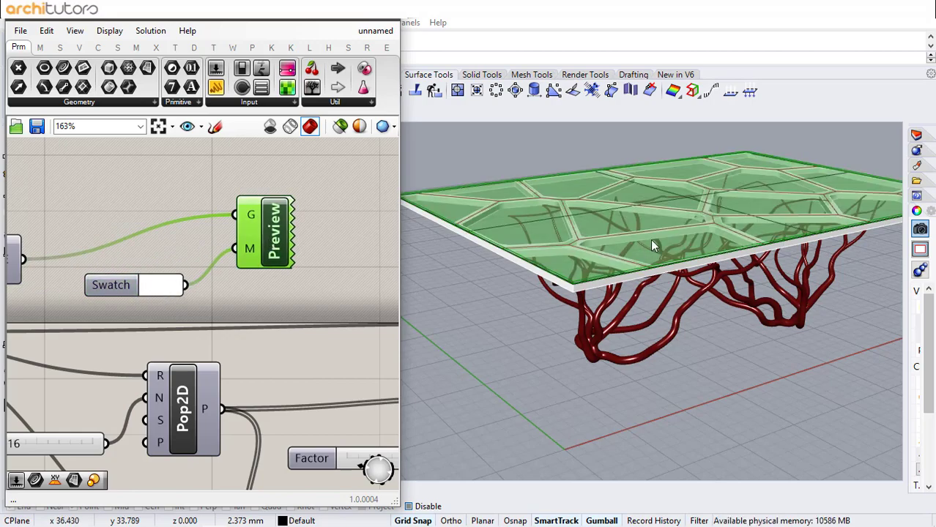
- Examine the table top, frame and branching supports from above, below and the side
{"action": "scroll", "coordinate": [630, 255], "scroll_direction": "up", "scroll_amount": 6}
{"action": "scroll", "coordinate": [560, 285], "scroll_direction": "down", "scroll_amount": 7}
{"action": "right_click_drag", "start_coordinate": [662, 291], "coordinate": [636, 265]}
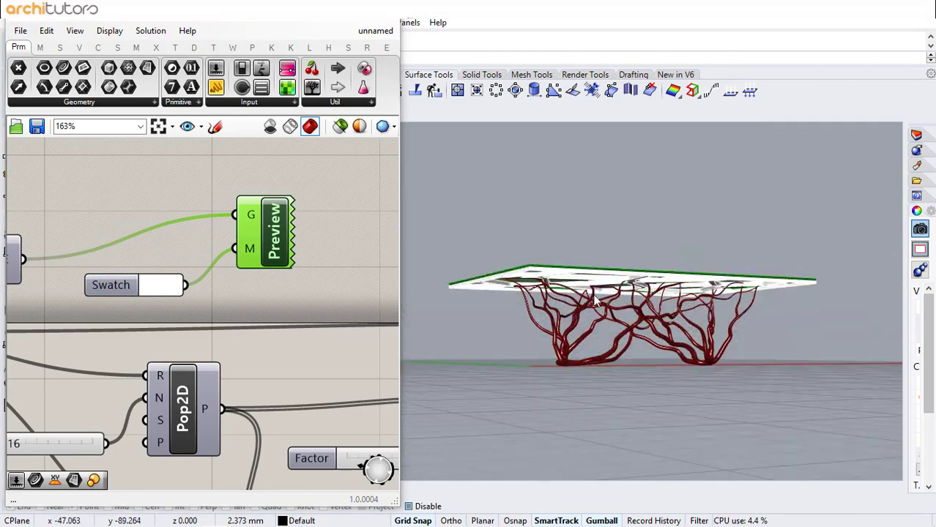
{"action": "scroll", "coordinate": [593, 302], "scroll_direction": "up", "scroll_amount": 7}
{"action": "right_click_drag", "start_coordinate": [594, 303], "coordinate": [659, 339]}
{"action": "scroll", "coordinate": [597, 263], "scroll_direction": "down", "scroll_amount": 6}
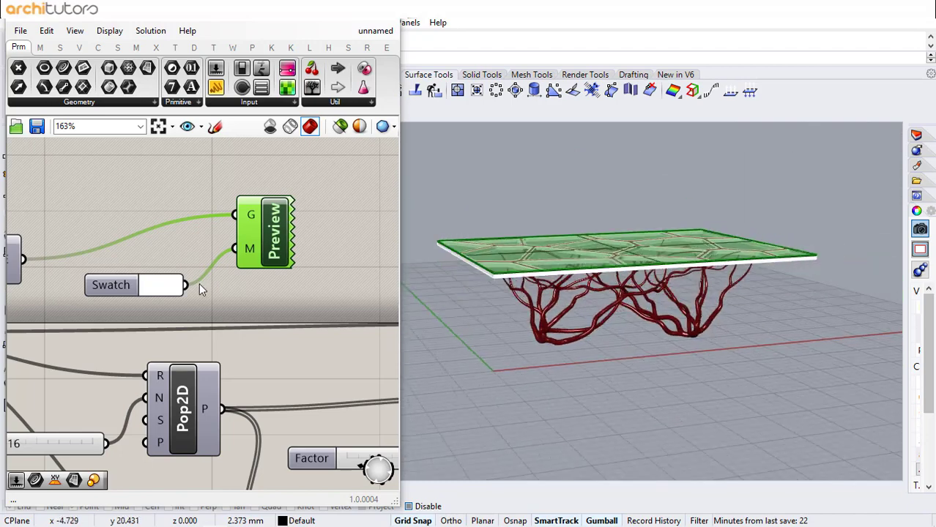
- Turn on the preview of the Point parameter above PopGeo and select it to show its gumballs
{"action": "scroll", "coordinate": [199, 283], "scroll_direction": "down", "scroll_amount": 4}
{"action": "scroll", "coordinate": [113, 234], "scroll_direction": "up", "scroll_amount": 2}
{"action": "scroll", "coordinate": [132, 311], "scroll_direction": "up", "scroll_amount": 5}
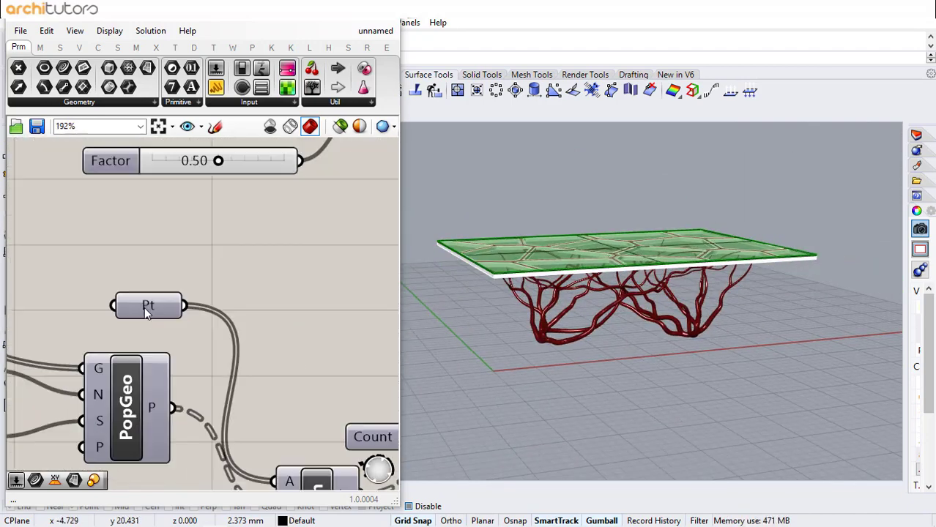
{"action": "left_click", "coordinate": [145, 307]}
{"action": "right_click_drag", "start_coordinate": [689, 327], "coordinate": [502, 313]}
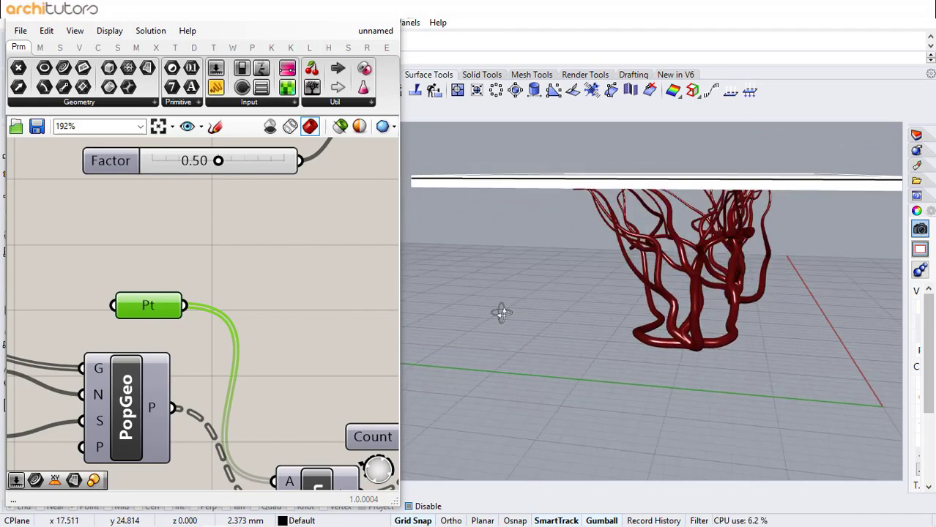
{"action": "left_click", "coordinate": [226, 251]}
{"action": "left_click", "coordinate": [151, 304]}
{"action": "middle_click", "coordinate": [151, 304]}
{"action": "left_click", "coordinate": [183, 280]}
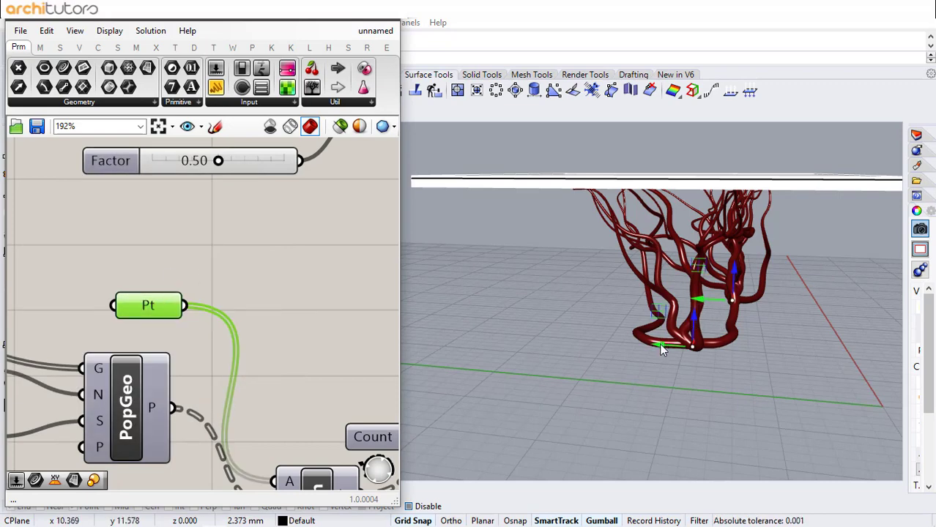
- Shift the supports' near base point along the Y direction with its gumball and inspect the reshaped branches
{"action": "left_click_drag", "start_coordinate": [618, 340], "coordinate": [633, 344]}
{"action": "right_click_drag", "start_coordinate": [882, 379], "coordinate": [789, 365]}
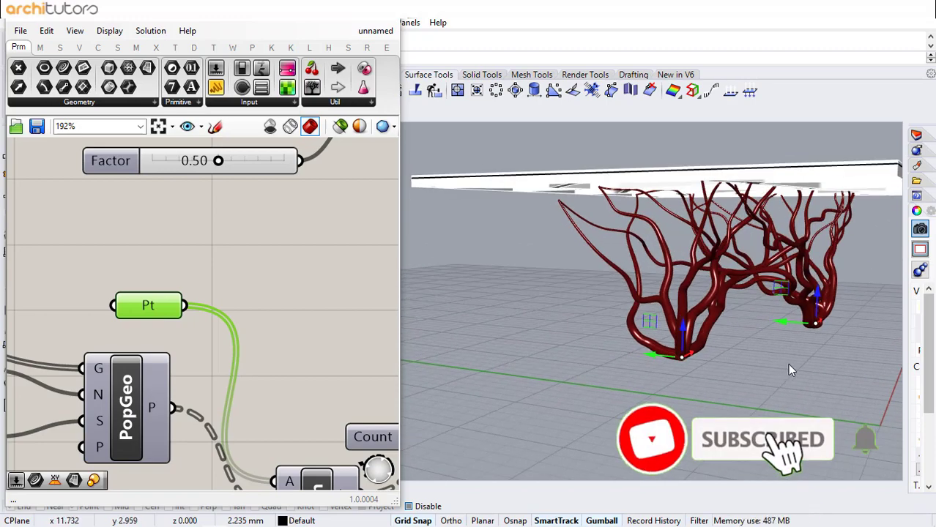
{"action": "scroll", "coordinate": [703, 307], "scroll_direction": "down", "scroll_amount": 5}
{"action": "right_click_drag", "start_coordinate": [714, 297], "coordinate": [760, 318]}
{"action": "scroll", "coordinate": [761, 316], "scroll_direction": "up", "scroll_amount": 4}
{"action": "right_click_drag", "start_coordinate": [541, 262], "coordinate": [761, 286]}
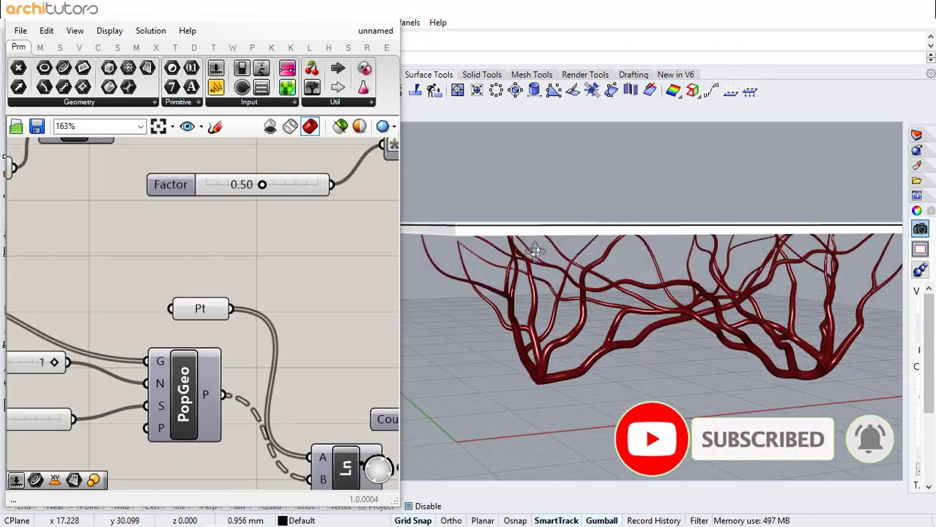
- Minimize the Grasshopper window and examine the whole table in Rhino's Perspective view, including its underside
{"action": "left_click", "coordinate": [318, 17]}
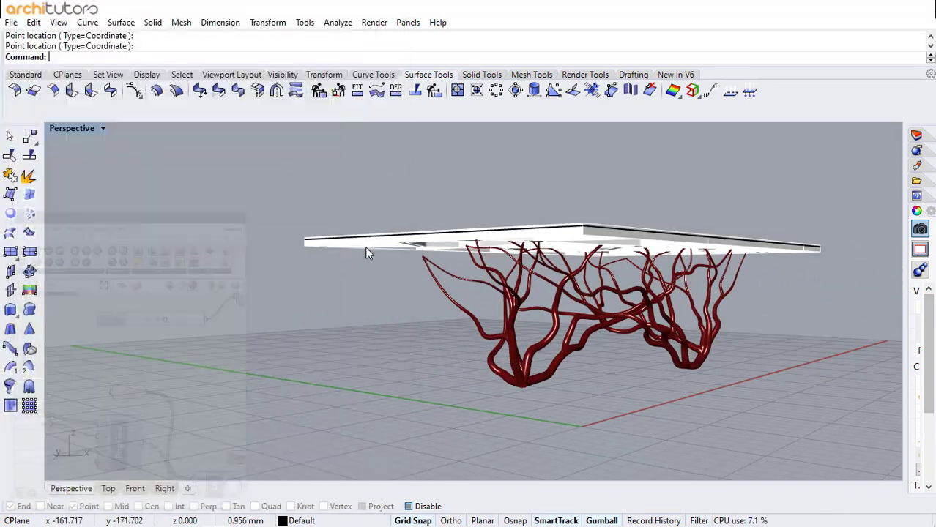
{"action": "scroll", "coordinate": [368, 250], "scroll_direction": "up", "scroll_amount": 3}
{"action": "right_click_drag", "start_coordinate": [432, 272], "coordinate": [538, 293]}
{"action": "scroll", "coordinate": [488, 278], "scroll_direction": "down", "scroll_amount": 4}
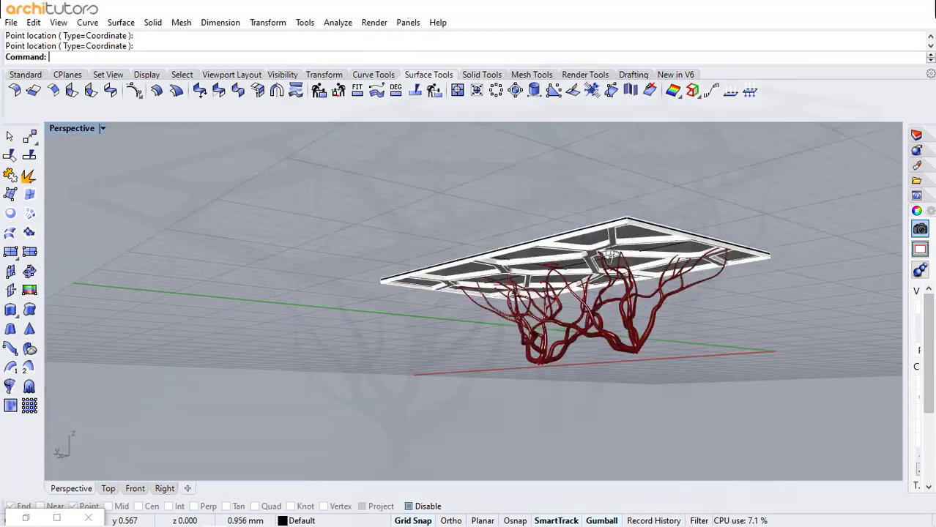